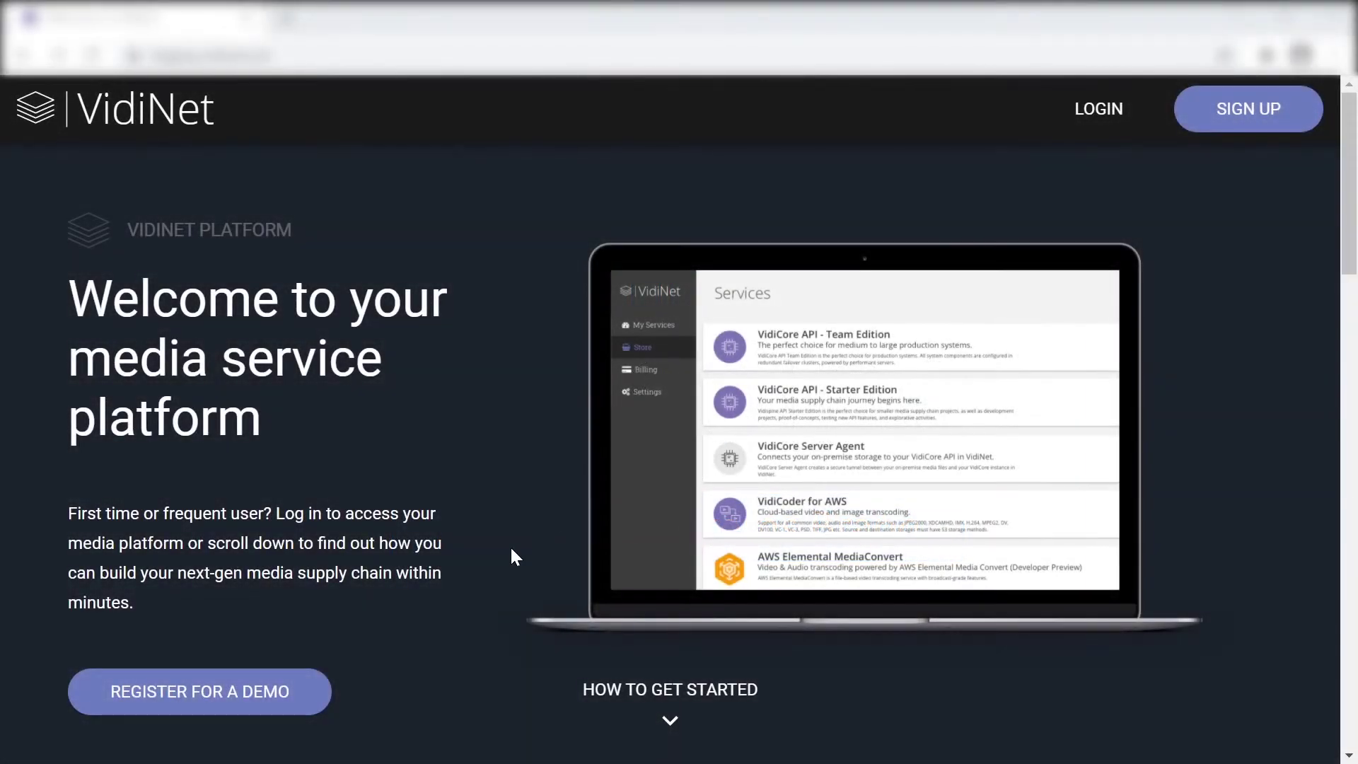
# Jump to the getting-started section of the VidiNet welcome page and scroll down to the sign-up form
pyautogui.click(609, 692)
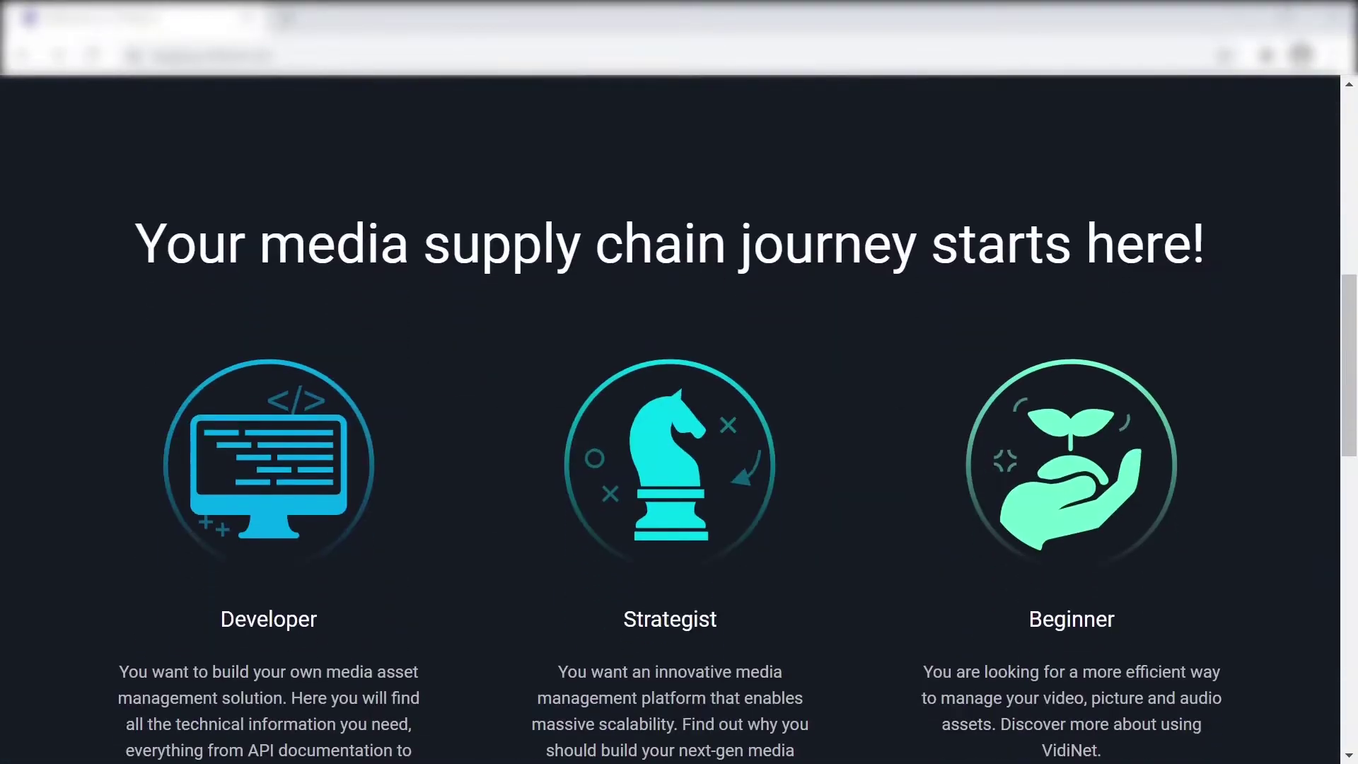
pyautogui.scroll(-7, 614, 688)
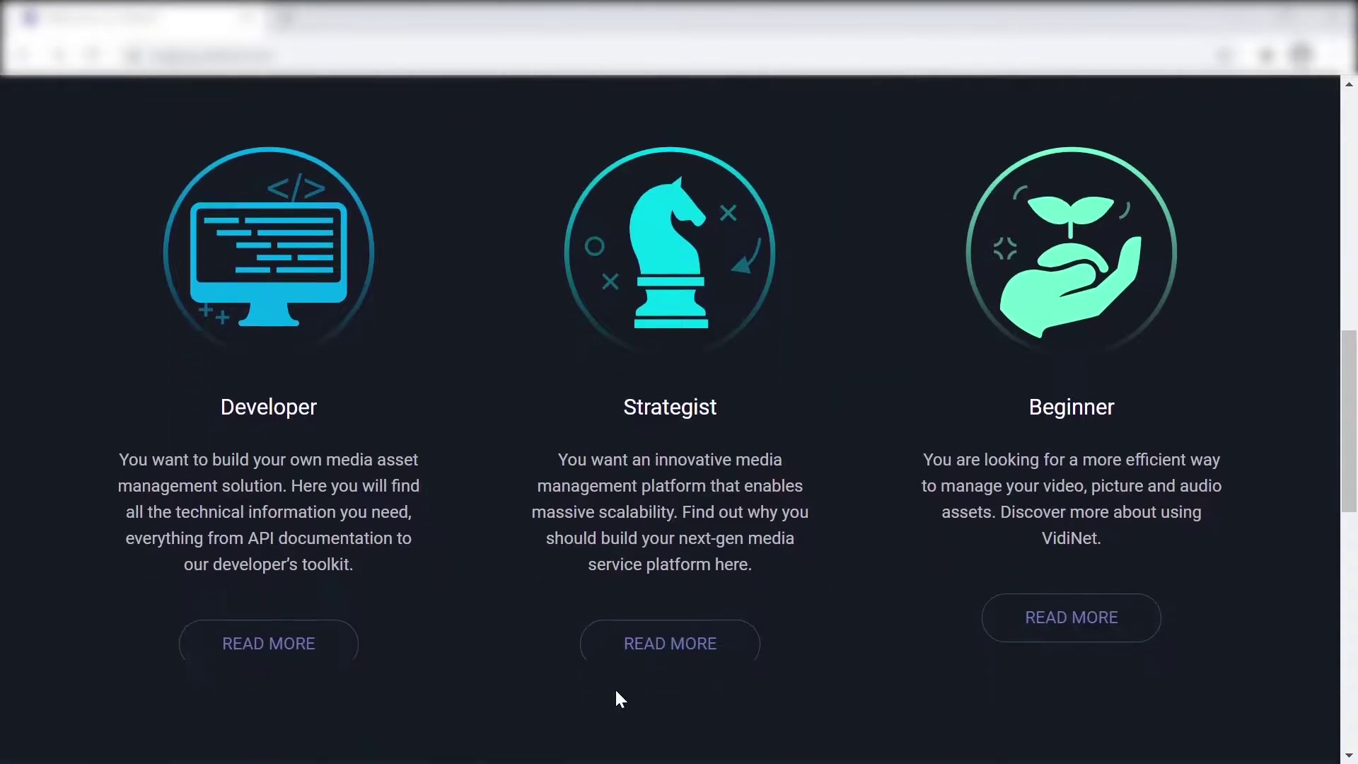
pyautogui.scroll(-3, 614, 699)
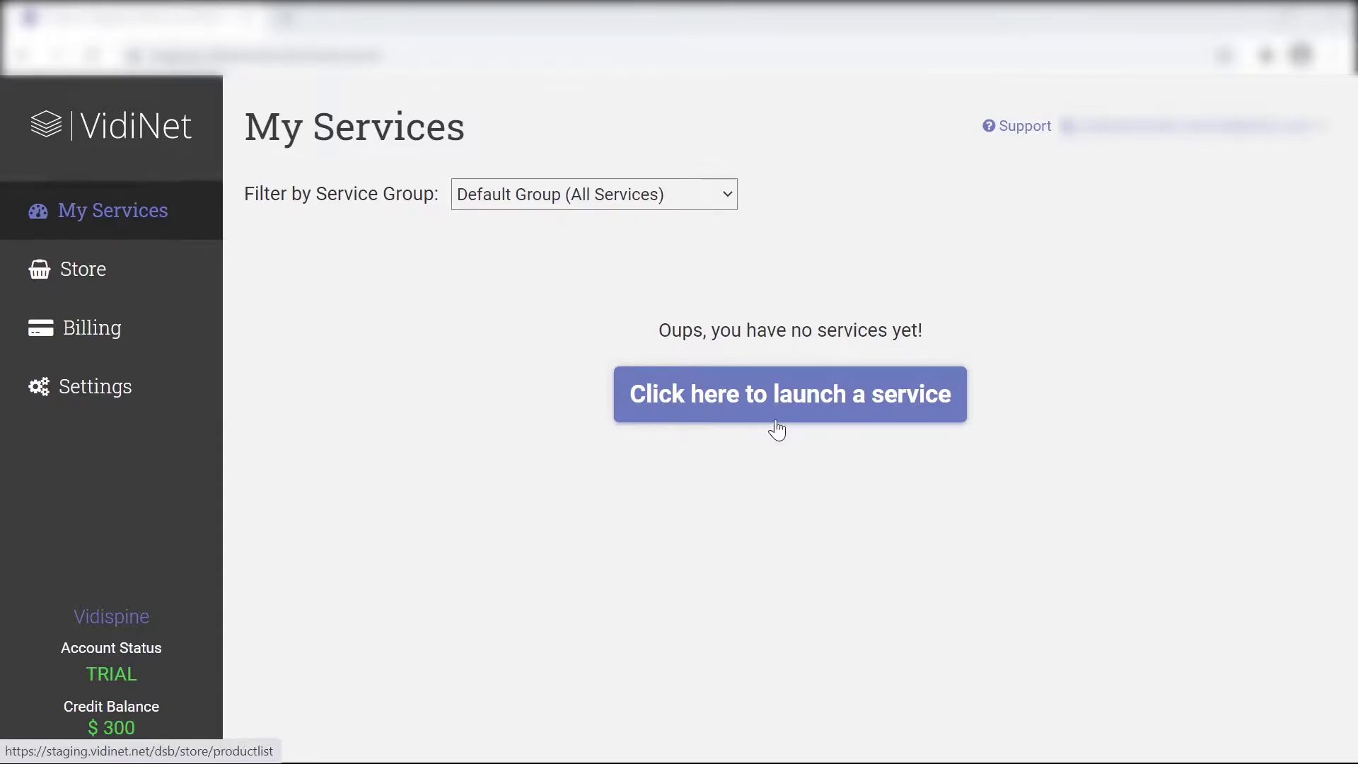
# Go to the VidiNet store and browse the list of available services
pyautogui.click(778, 398)
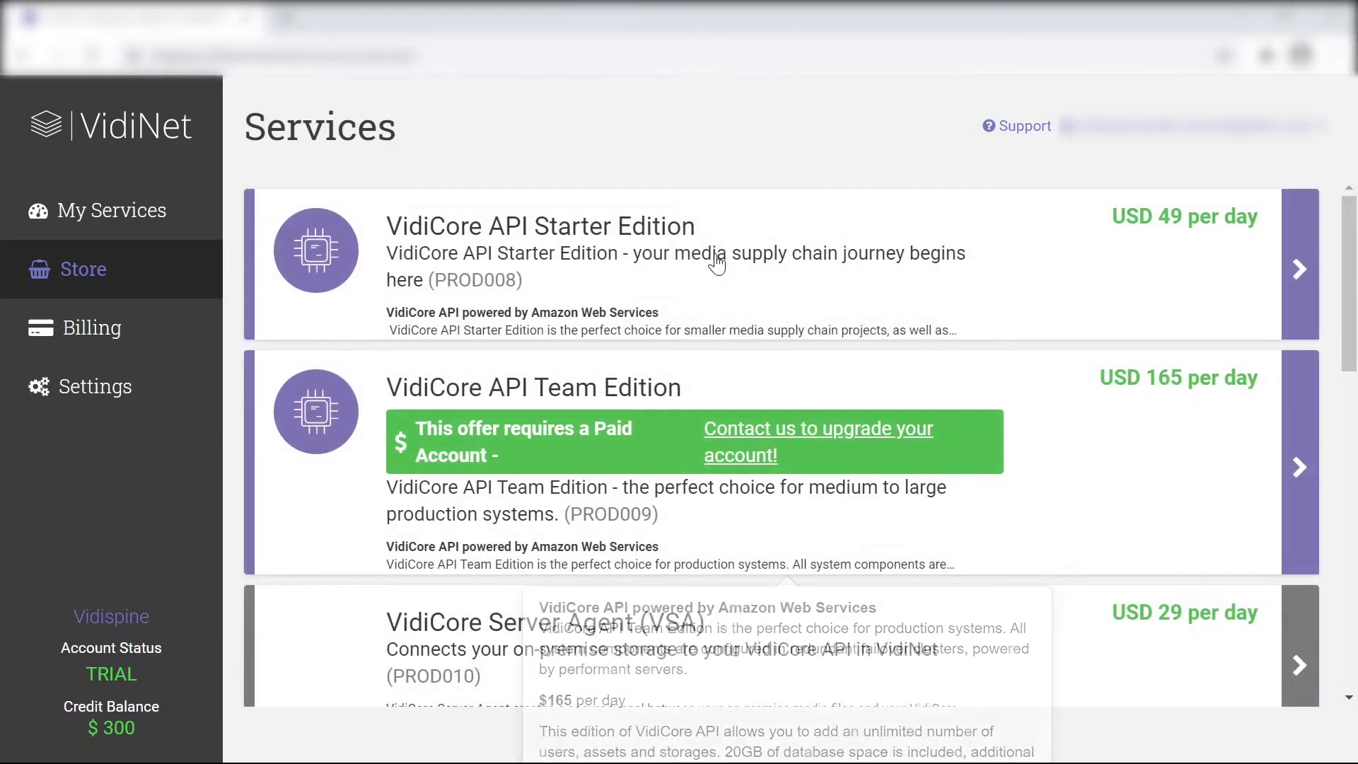
pyautogui.moveTo(717, 262)
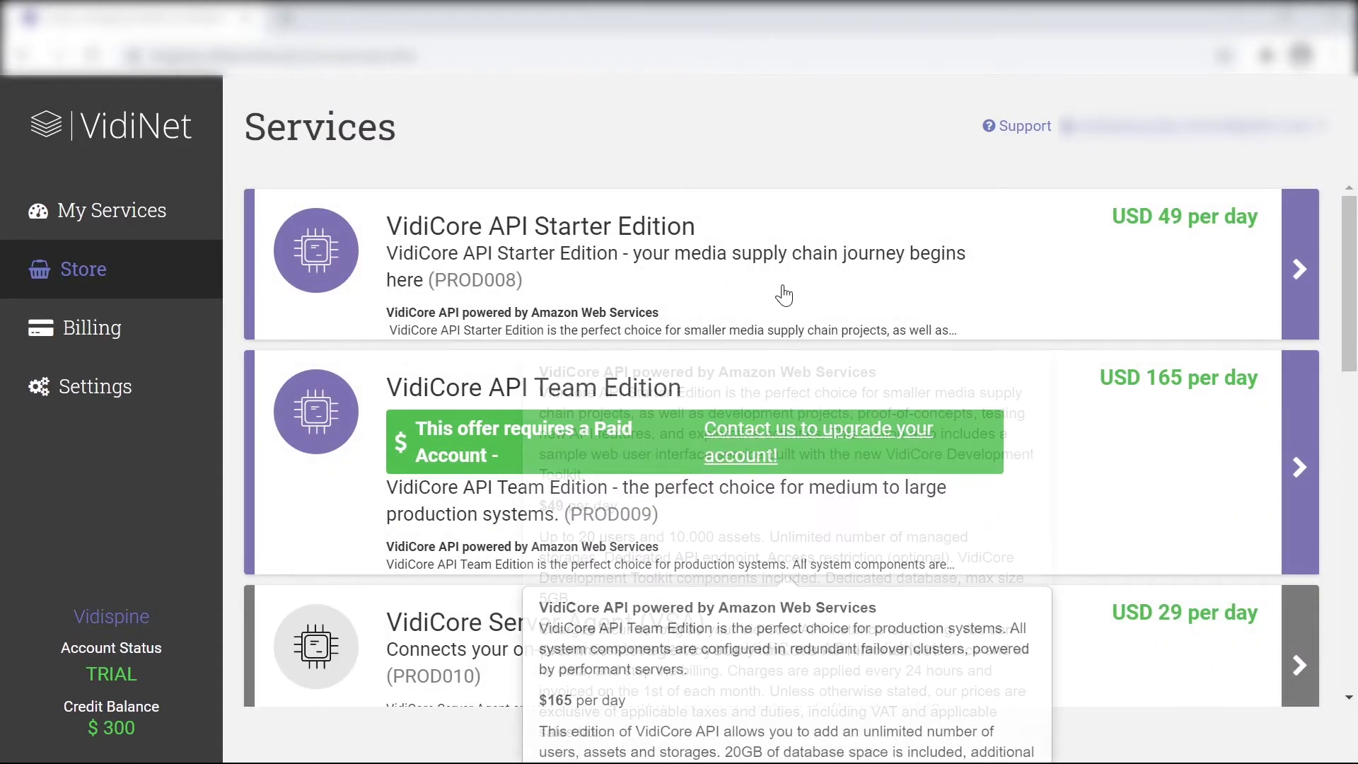
pyautogui.moveTo(416, 454)
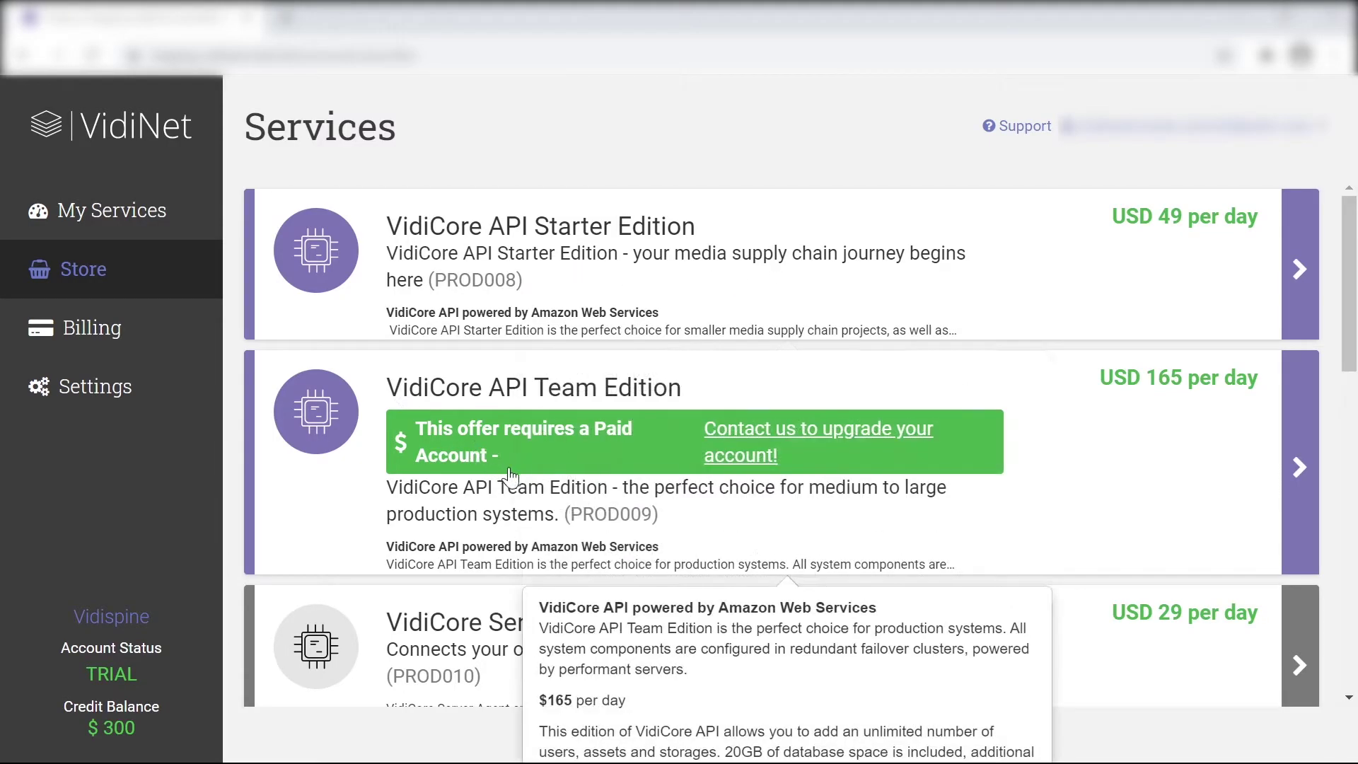
pyautogui.scroll(-2, 507, 477)
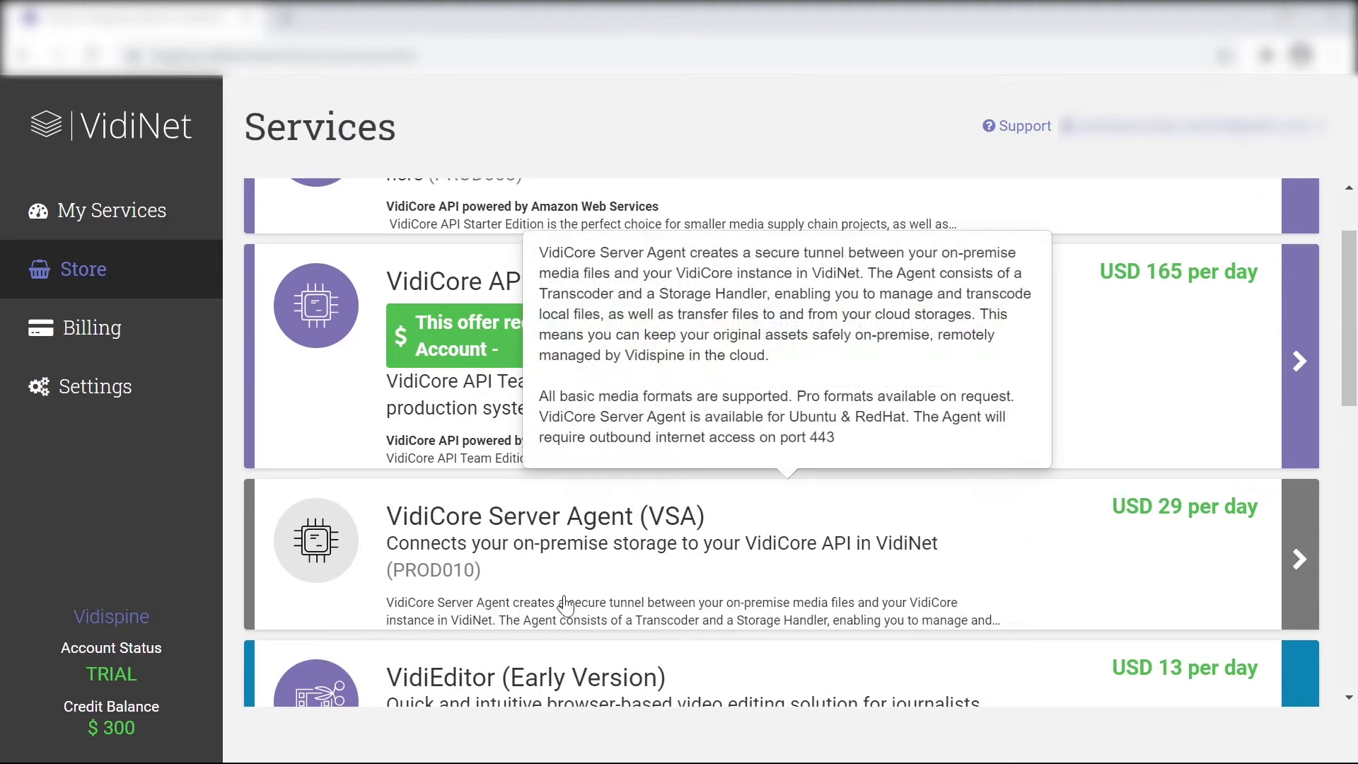
pyautogui.scroll(-4, 563, 605)
pyautogui.moveTo(582, 402)
pyautogui.scroll(-4, 538, 453)
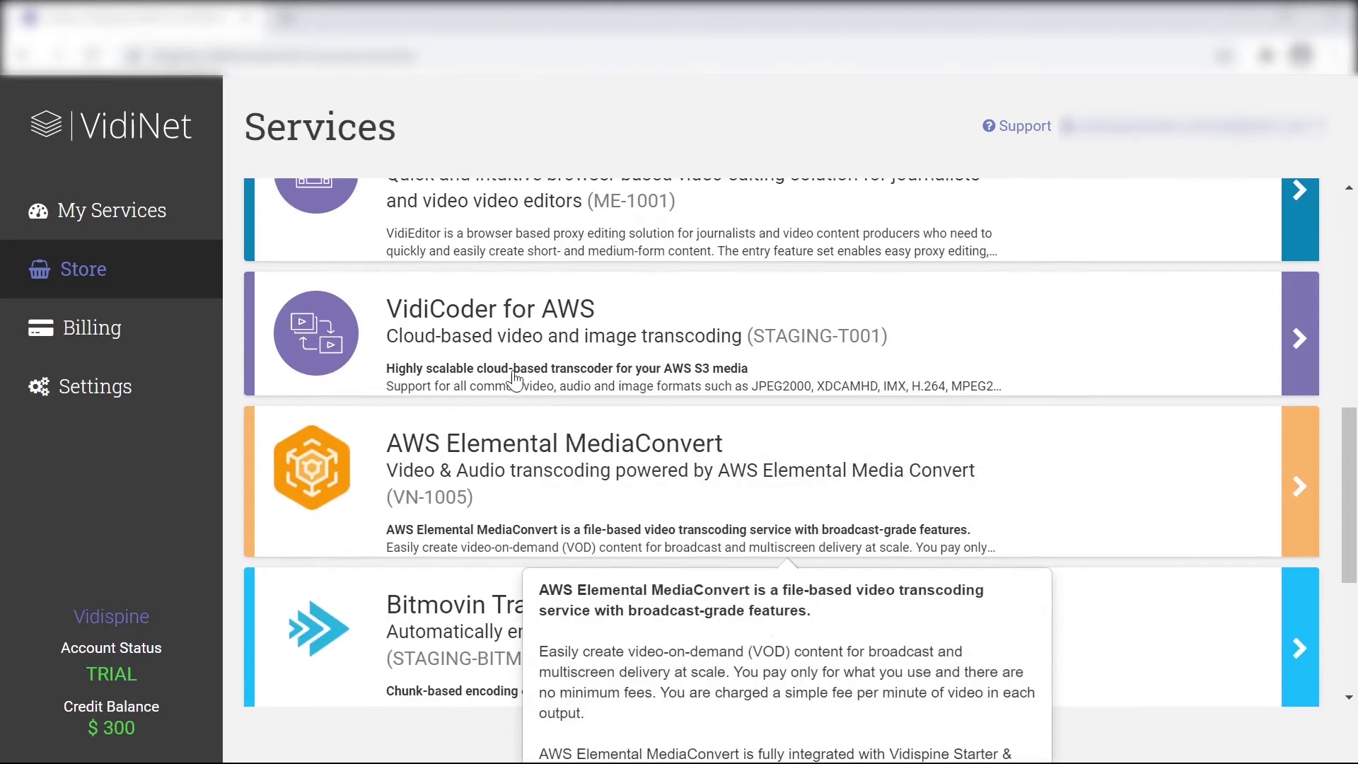
pyautogui.scroll(-1, 481, 609)
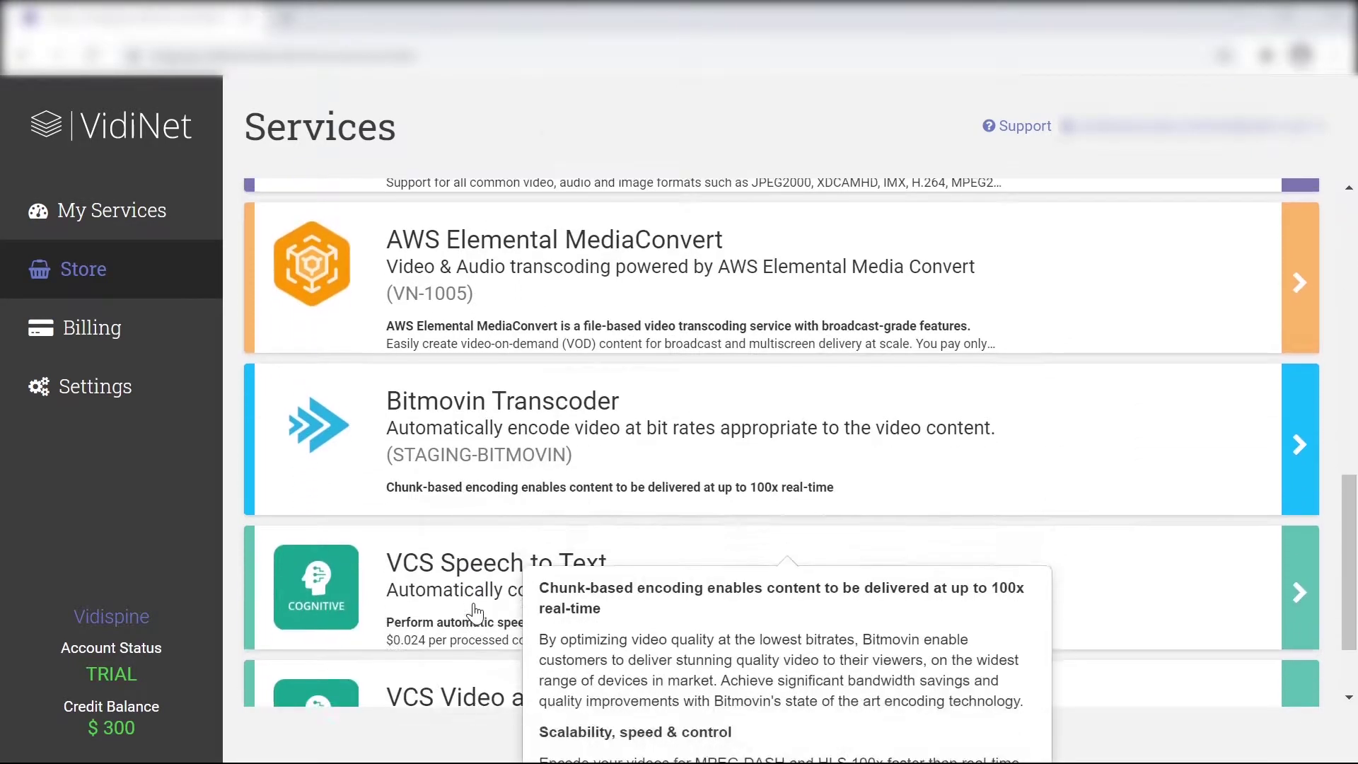
# Pick the VidiCore API Starter Edition card to launch it
pyautogui.moveTo(607, 670)
pyautogui.scroll(-1, 607, 670)
pyautogui.scroll(10, 648, 585)
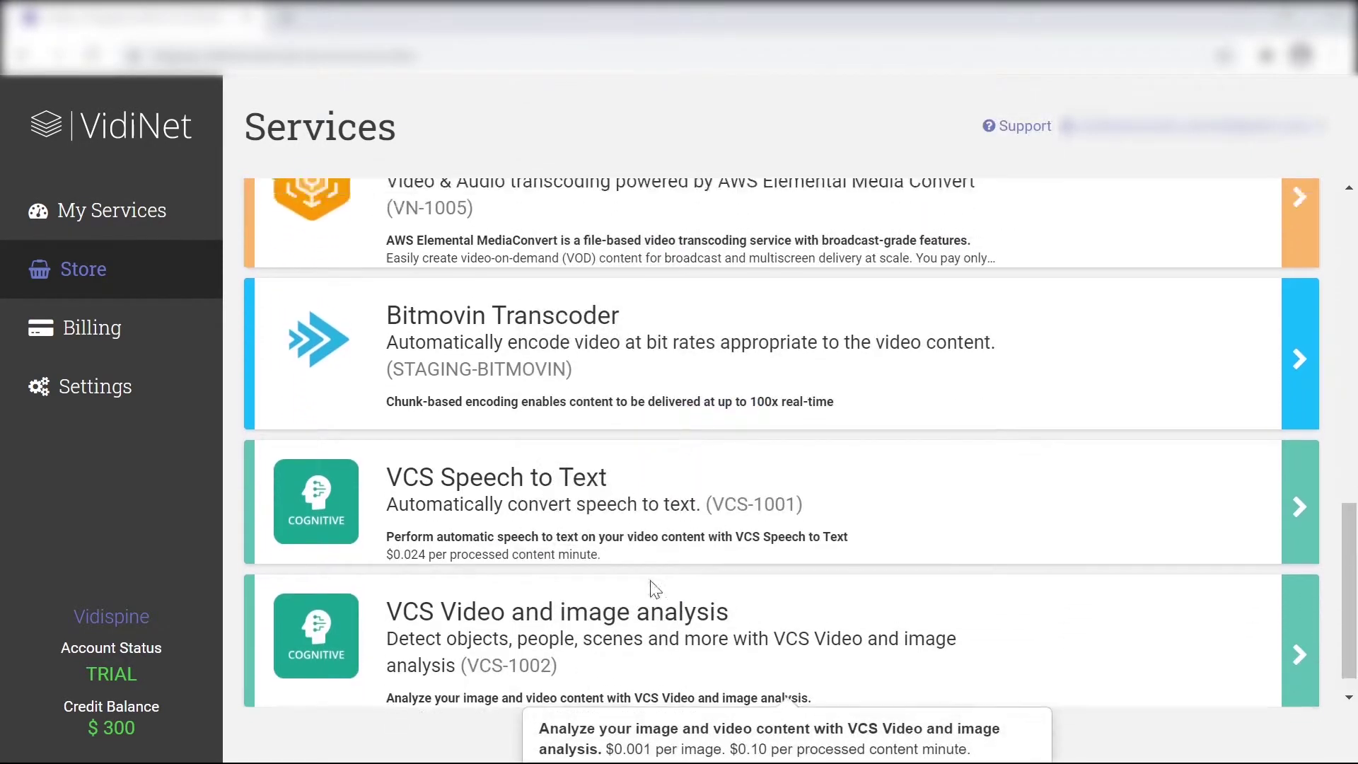
pyautogui.moveTo(668, 271)
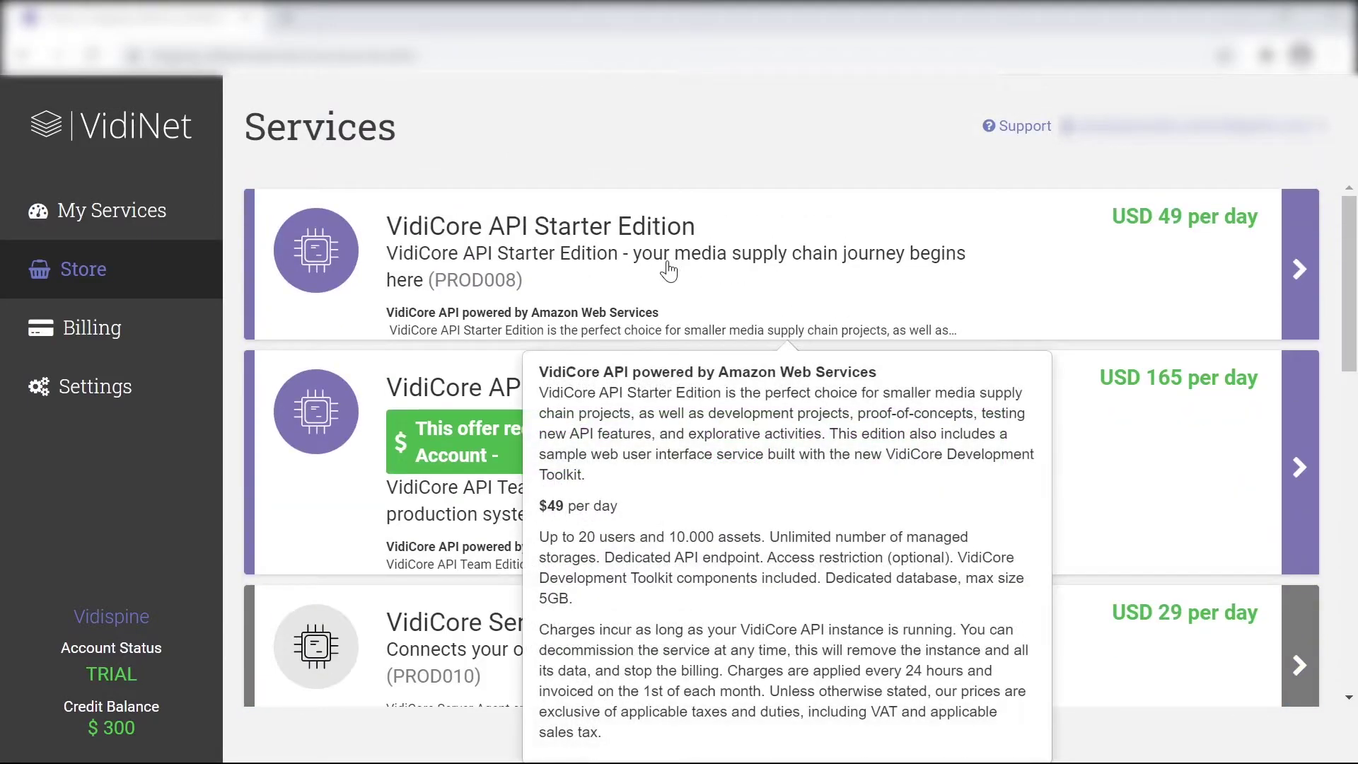
pyautogui.click(668, 271)
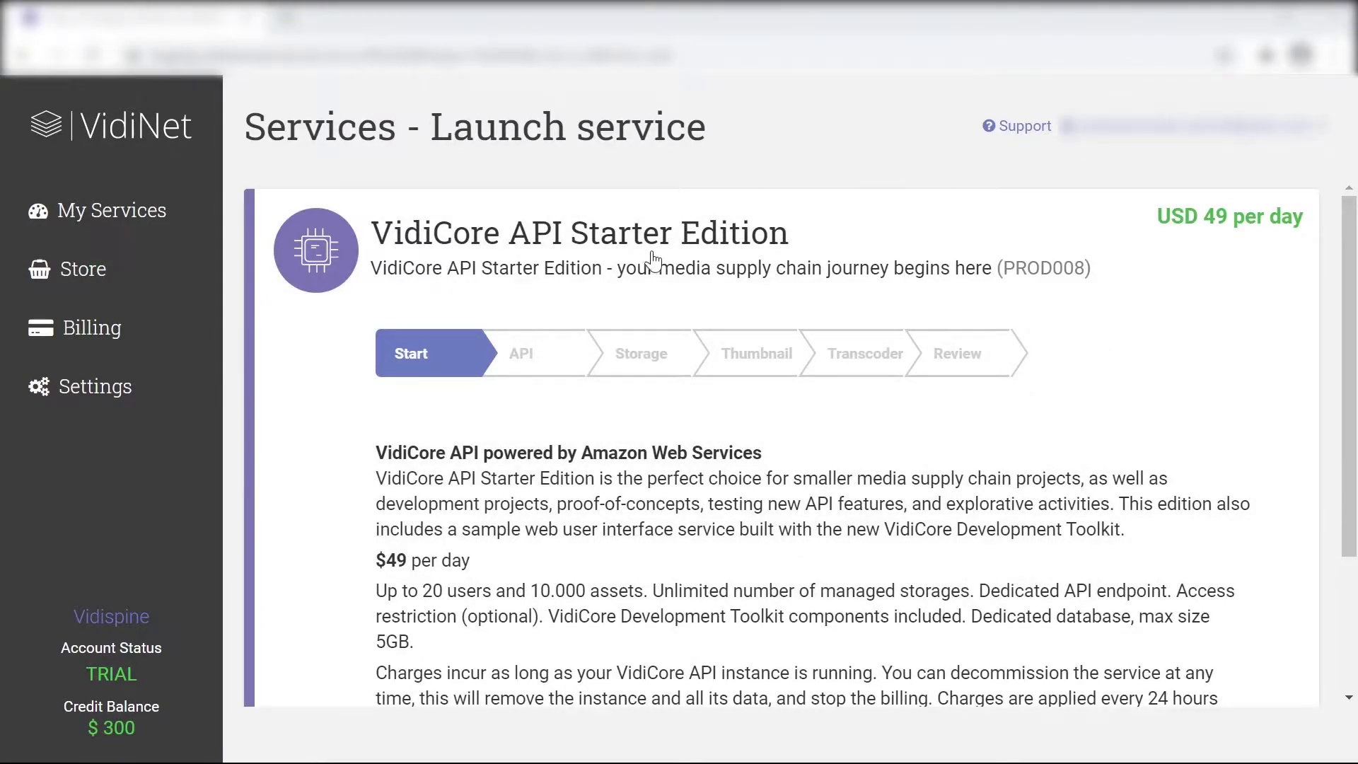
# Scroll past the Starter Edition description and advance the wizard to the API step
pyautogui.scroll(-3, 646, 264)
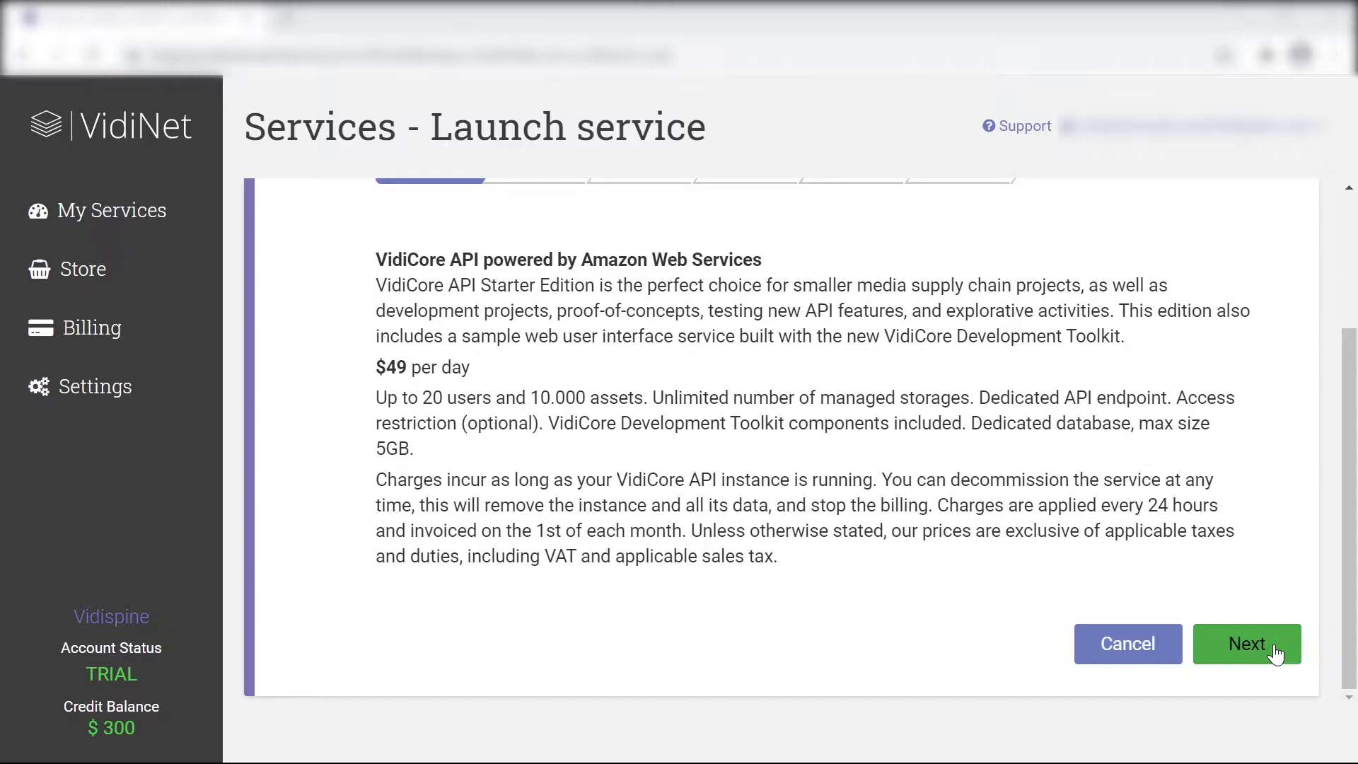
pyautogui.click(1276, 653)
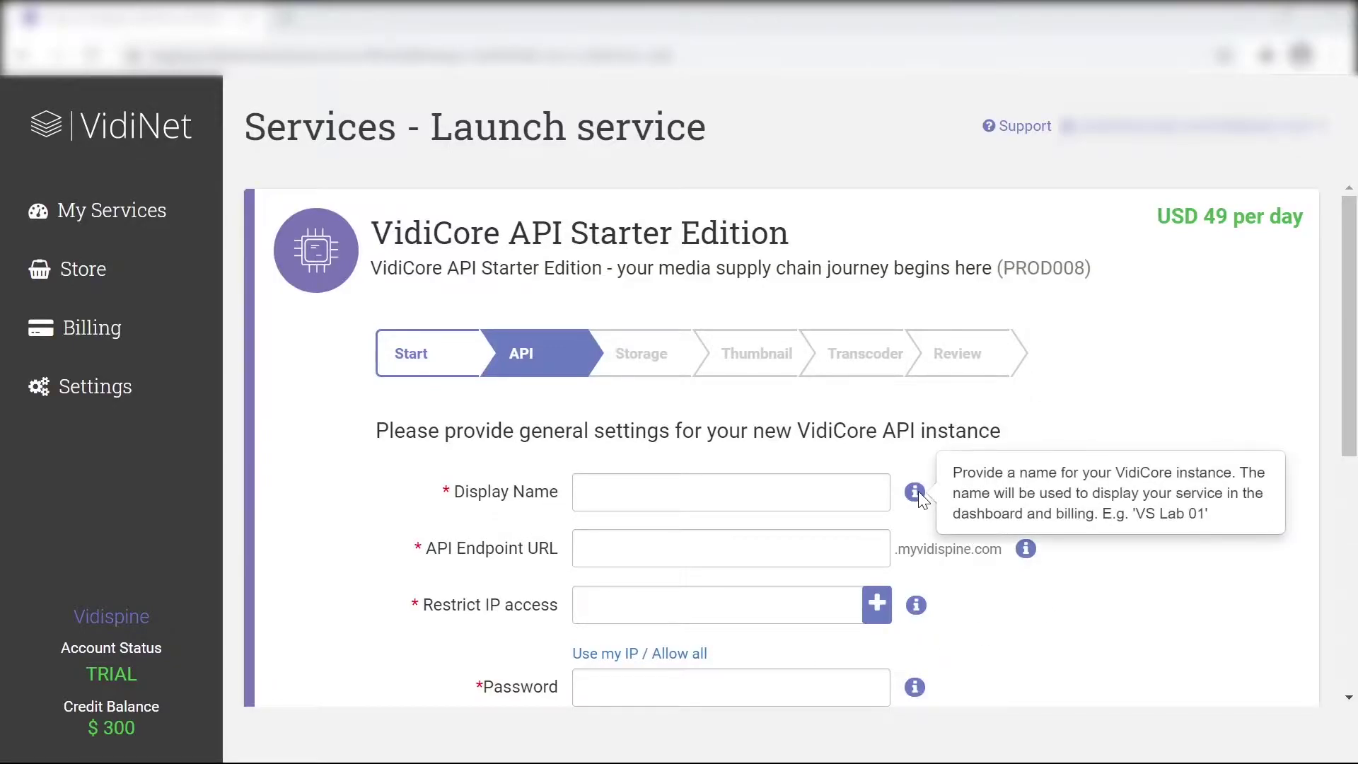
# Name the instance ARCStudio, set the endpoint to arcstudio, and allow access from all IP addresses
pyautogui.click(707, 492)
pyautogui.write('AR')
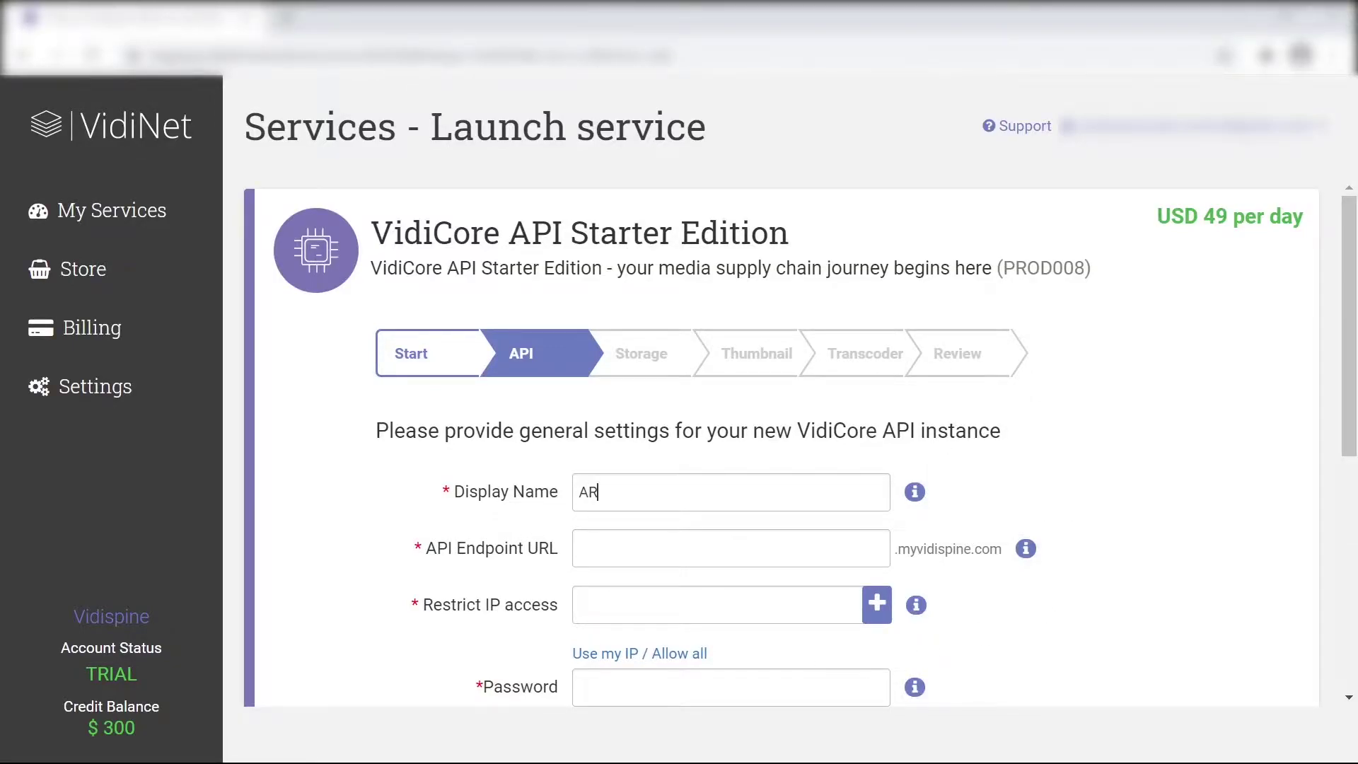
pyautogui.write('CStud')
pyautogui.press('BackSpace')
pyautogui.write('udio')
pyautogui.click(707, 548)
pyautogui.write('arcstudio')
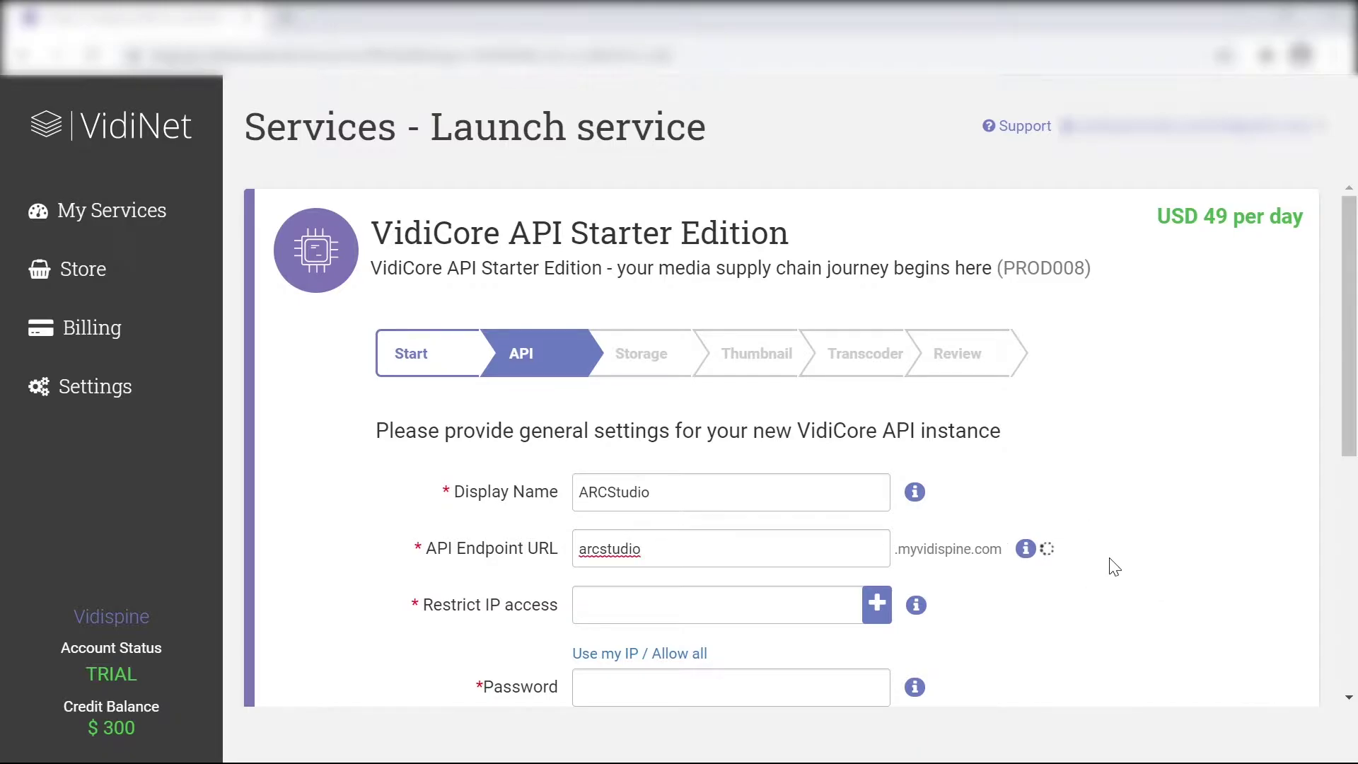
pyautogui.moveTo(1027, 556)
pyautogui.moveTo(927, 608)
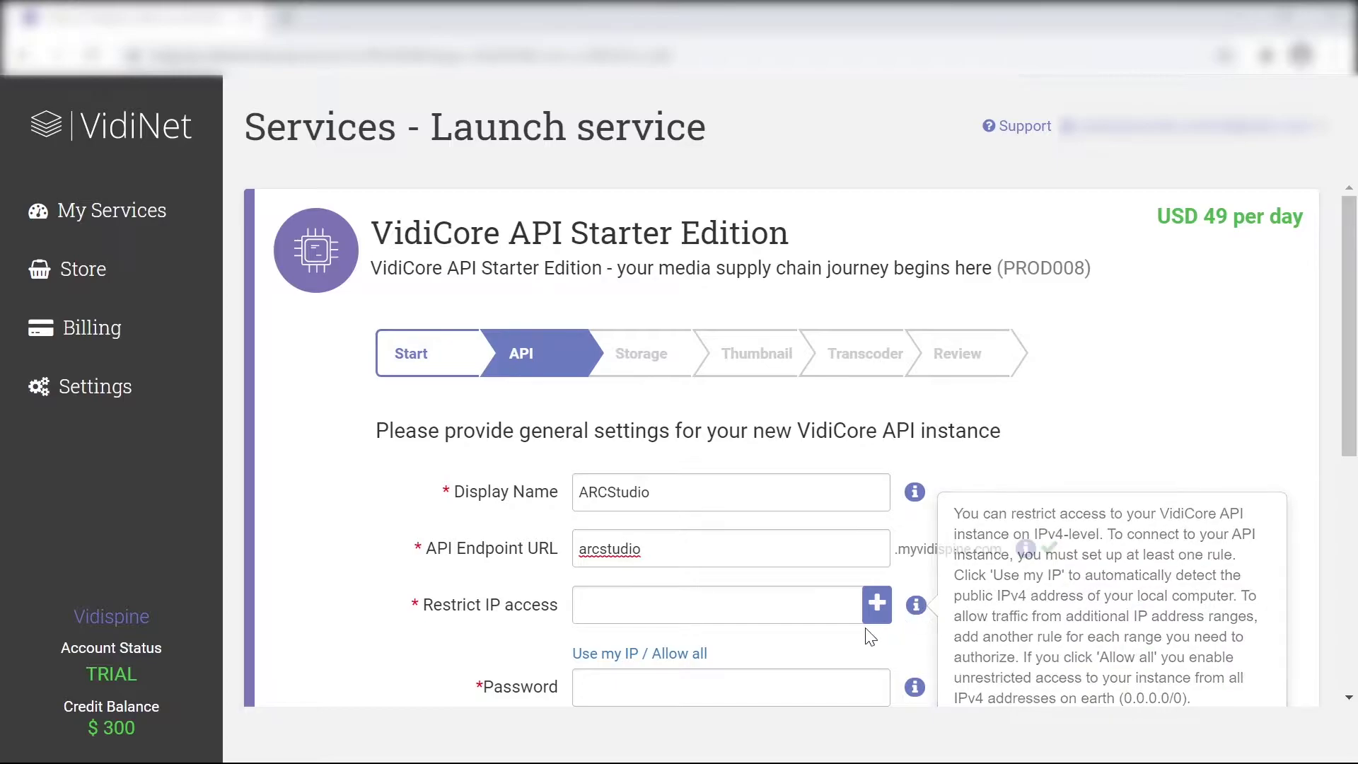
pyautogui.click(679, 655)
# Enter the instance password and confirm it
pyautogui.press('Tab')
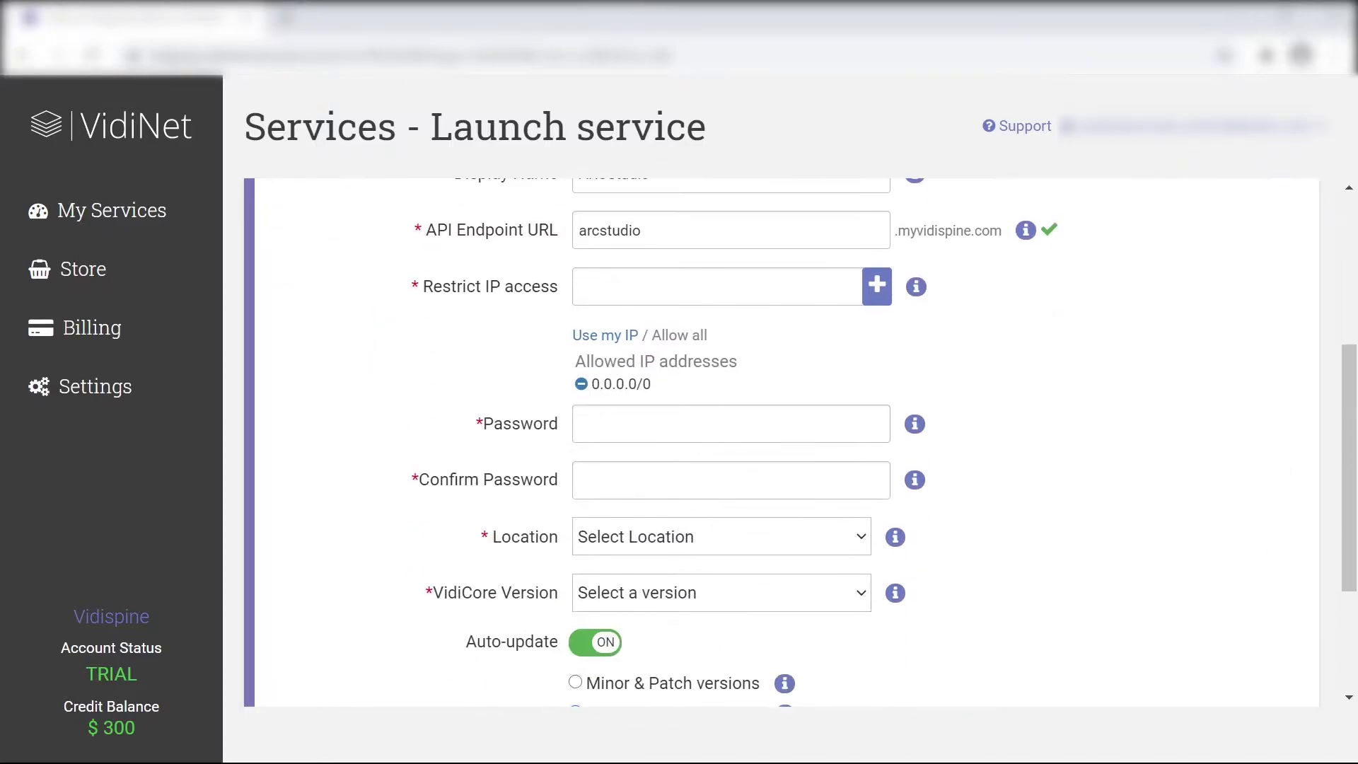
pyautogui.write('***')
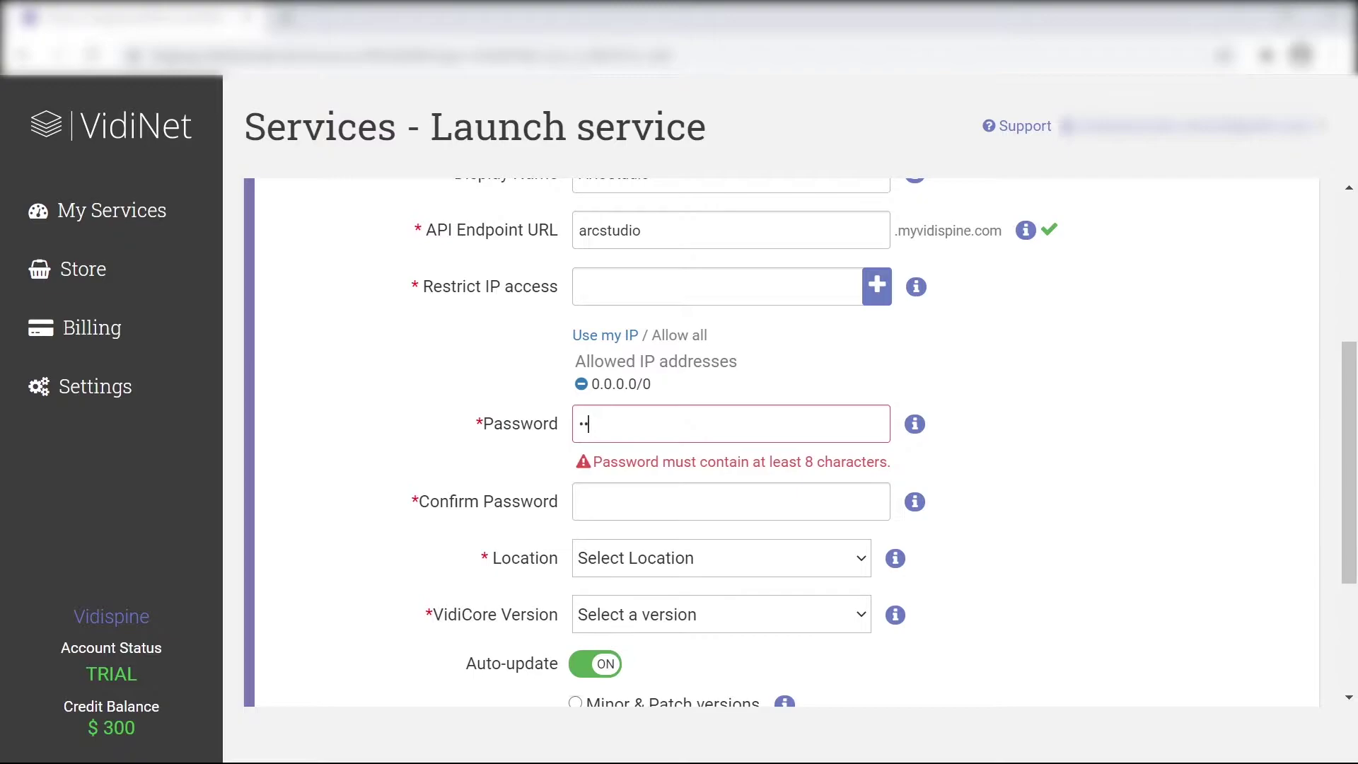
pyautogui.write('******')
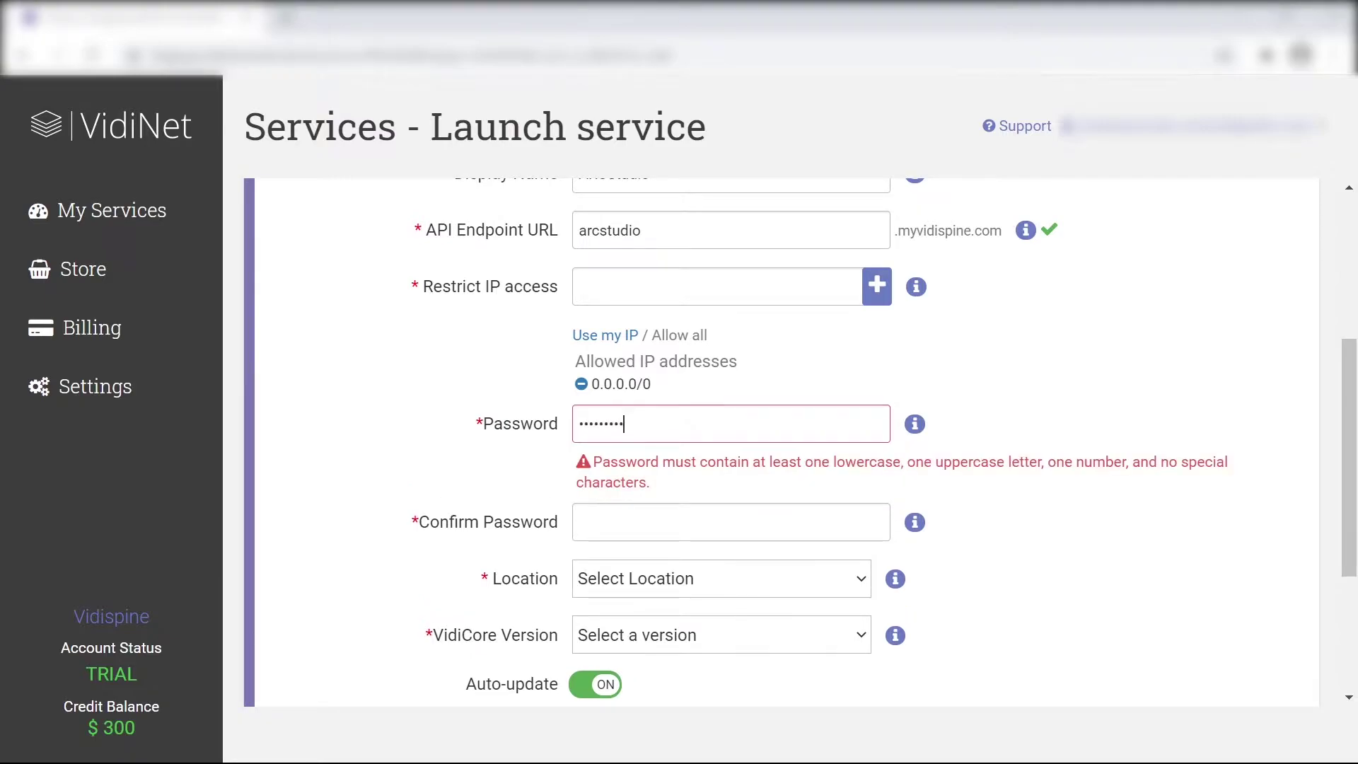
pyautogui.write('**')
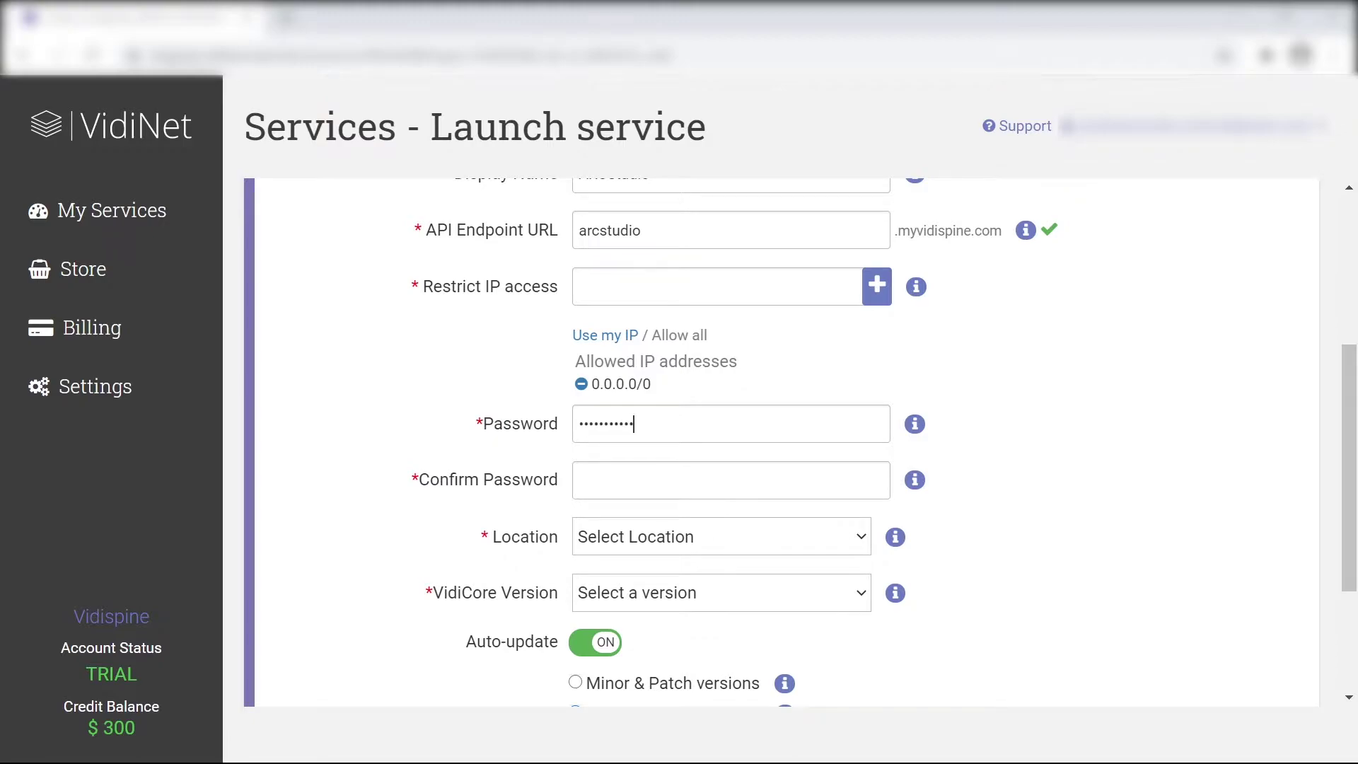
pyautogui.write('*')
pyautogui.press('BackSpace')
pyautogui.click(580, 480)
pyautogui.write('***********')
# Set the server location to AWS eu-central-1 (Frankfurt)
pyautogui.click(677, 541)
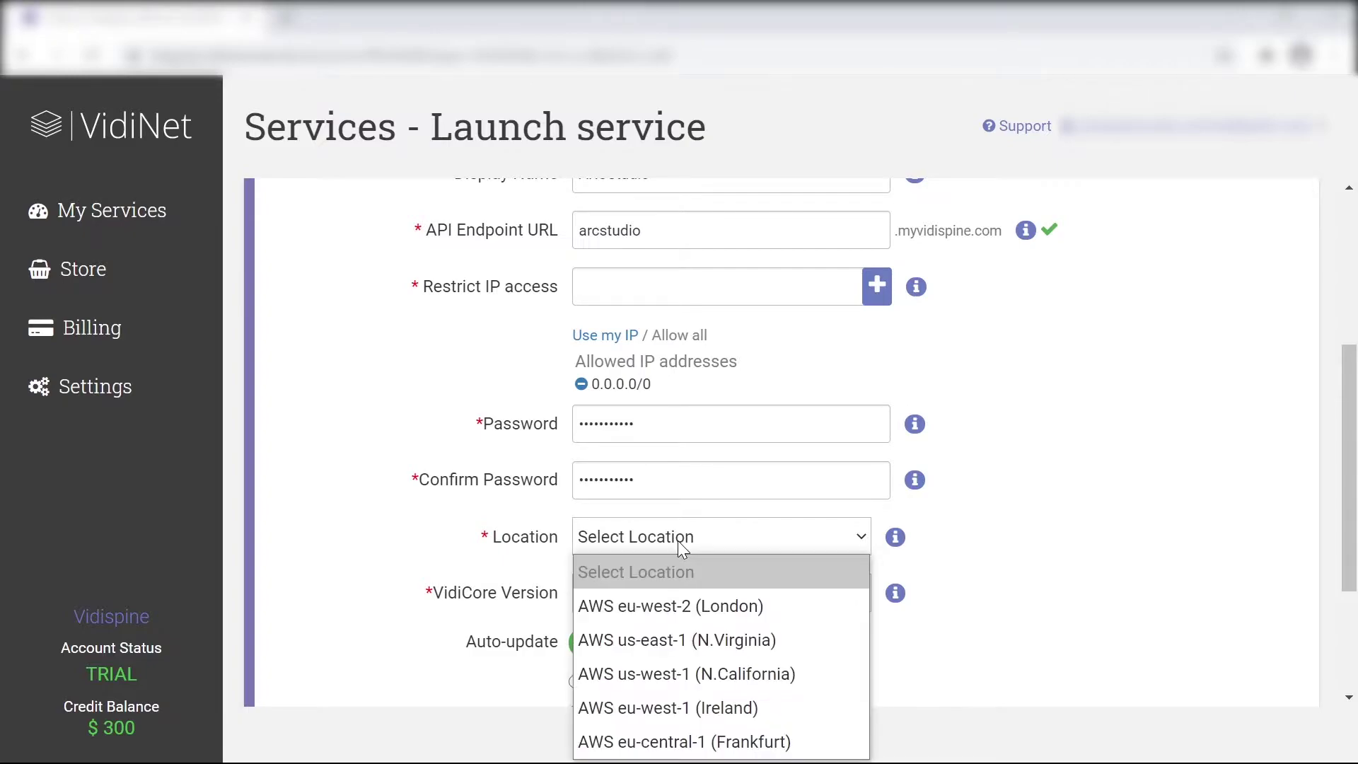
pyautogui.moveTo(903, 536)
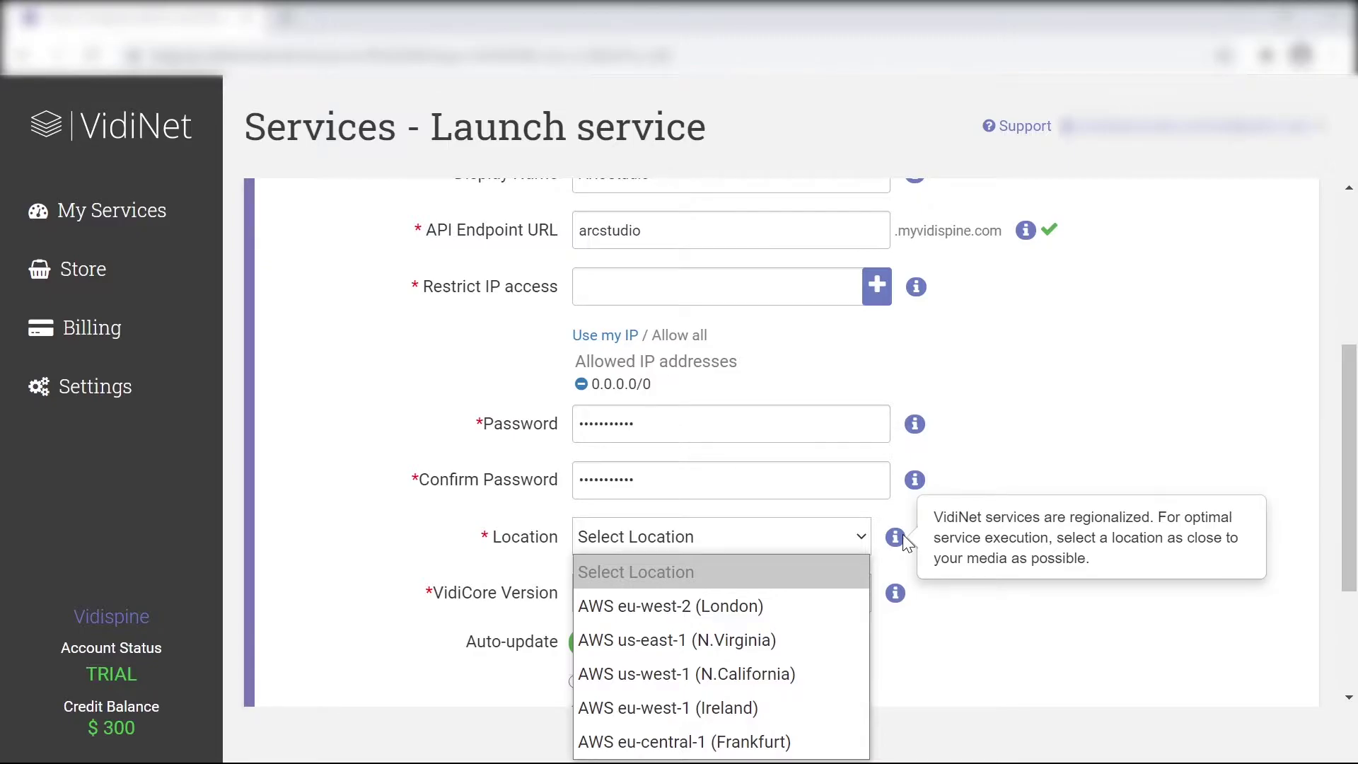
pyautogui.scroll(-3, 757, 543)
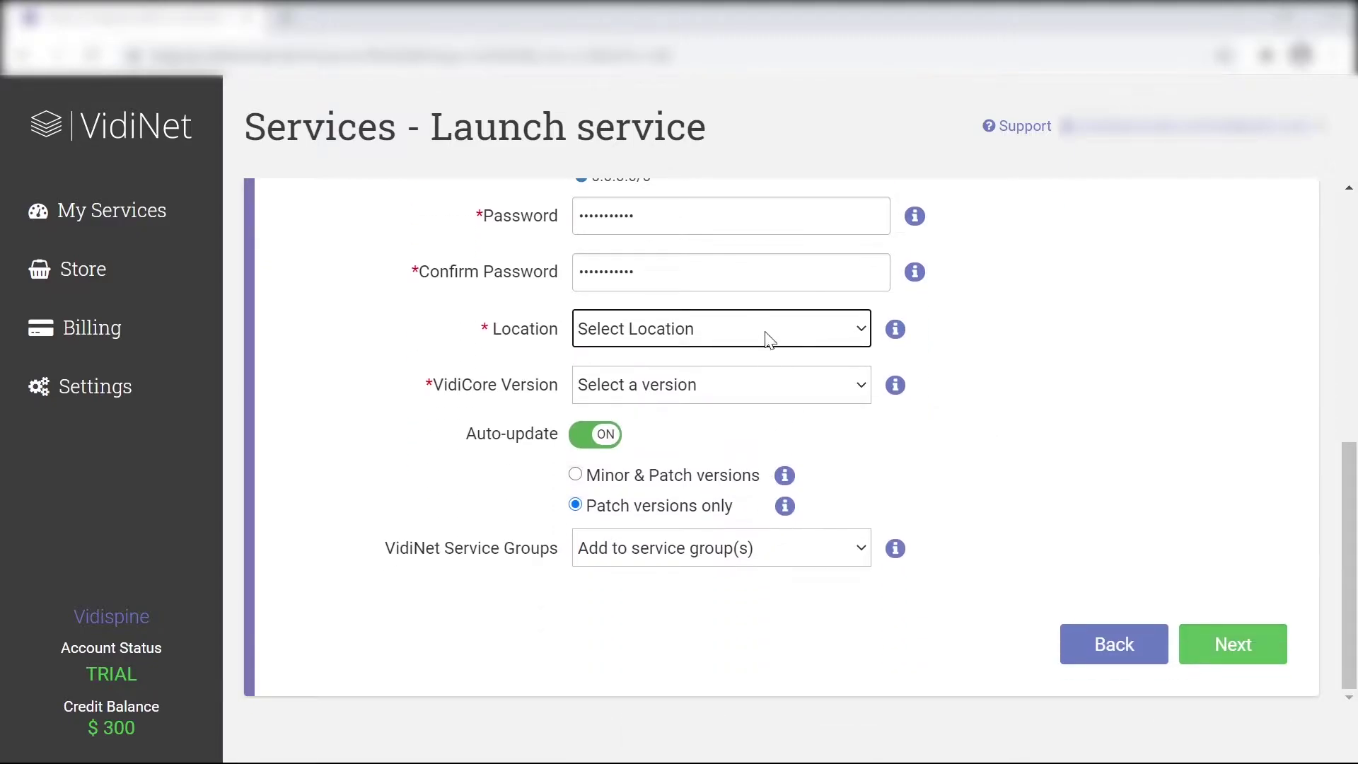
pyautogui.click(764, 332)
pyautogui.click(752, 526)
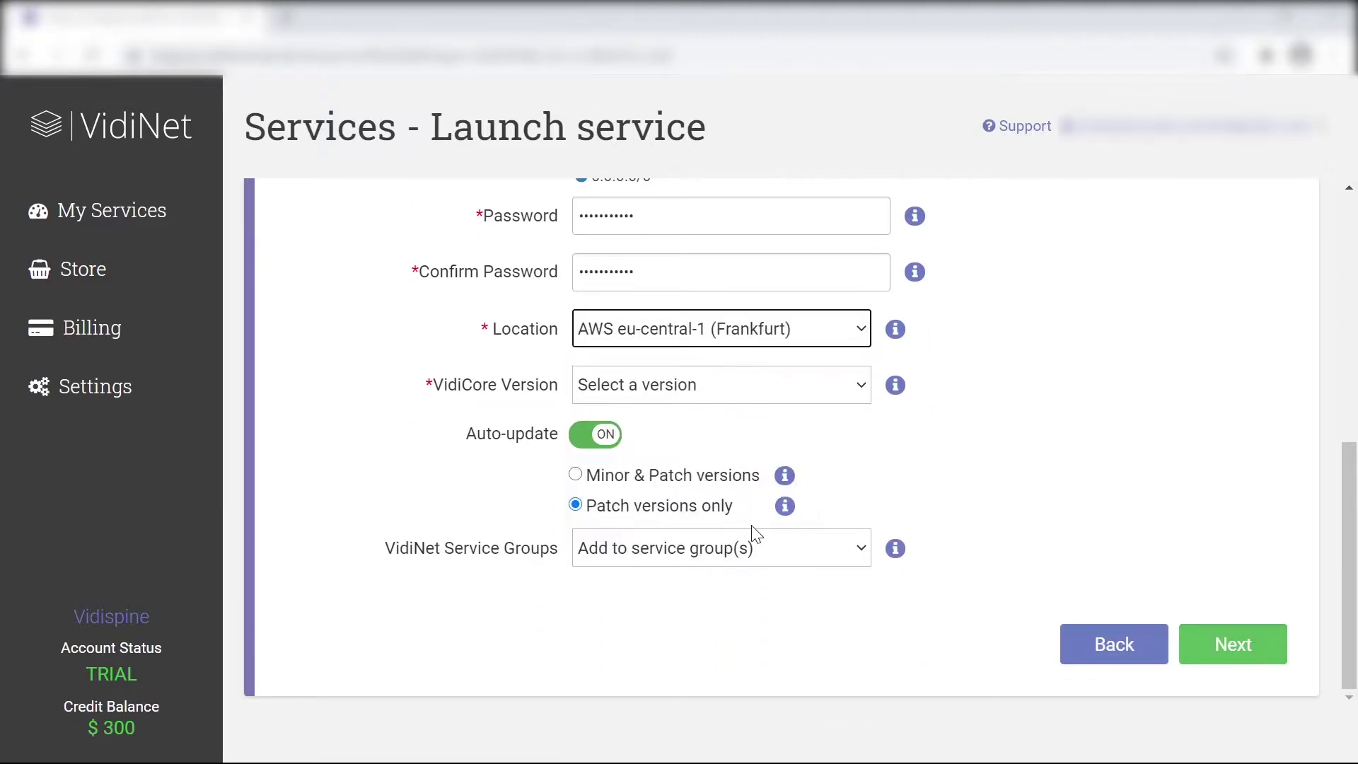
# Keep VidiCore version 5.5.0 and check the available service group options
pyautogui.click(720, 397)
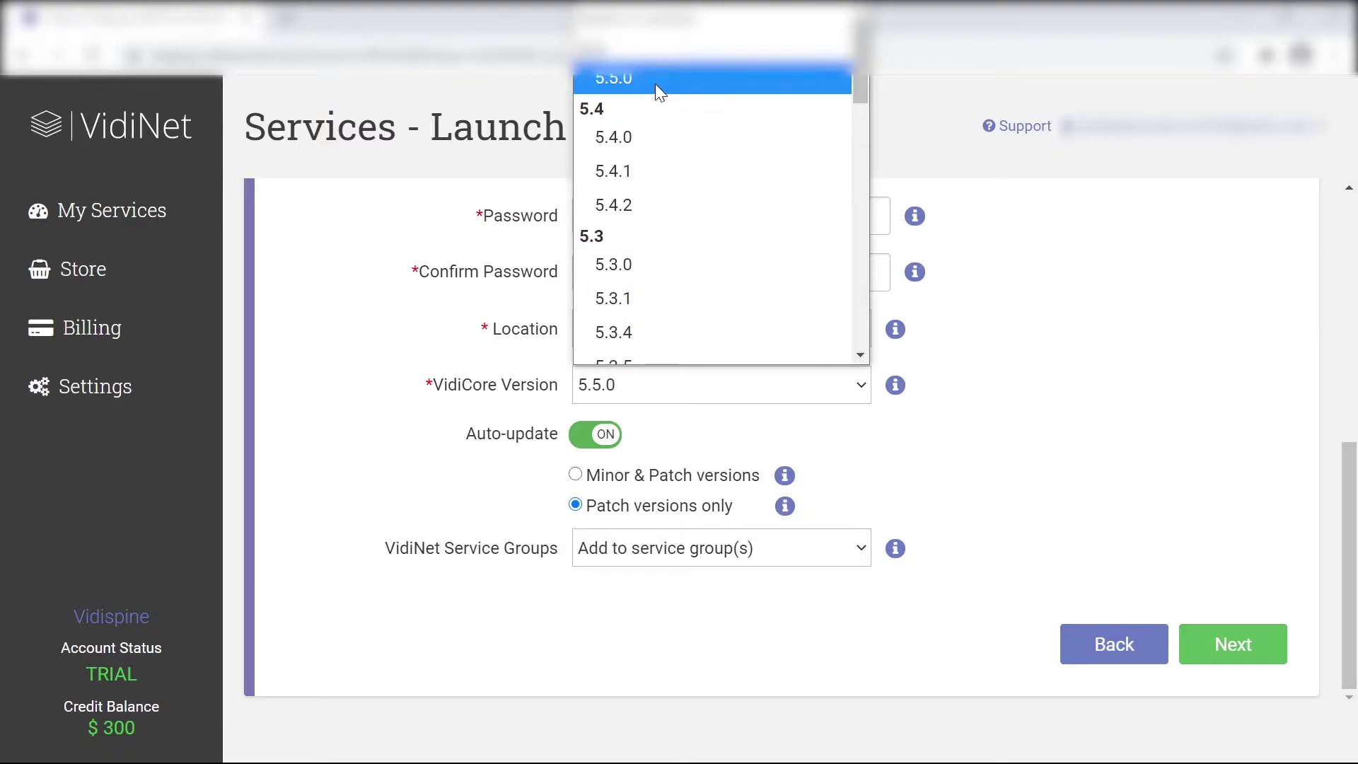
pyautogui.click(932, 458)
pyautogui.moveTo(895, 388)
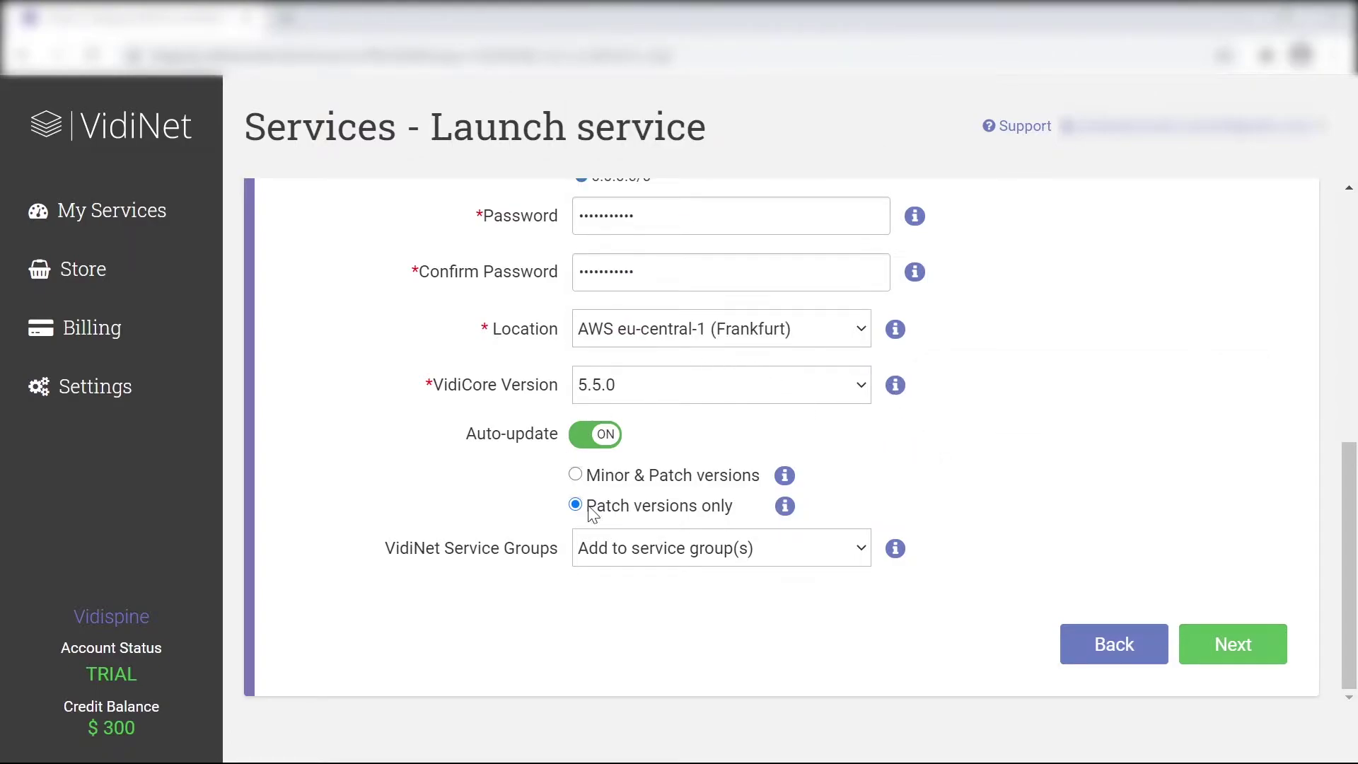
pyautogui.click(742, 554)
pyautogui.click(742, 554)
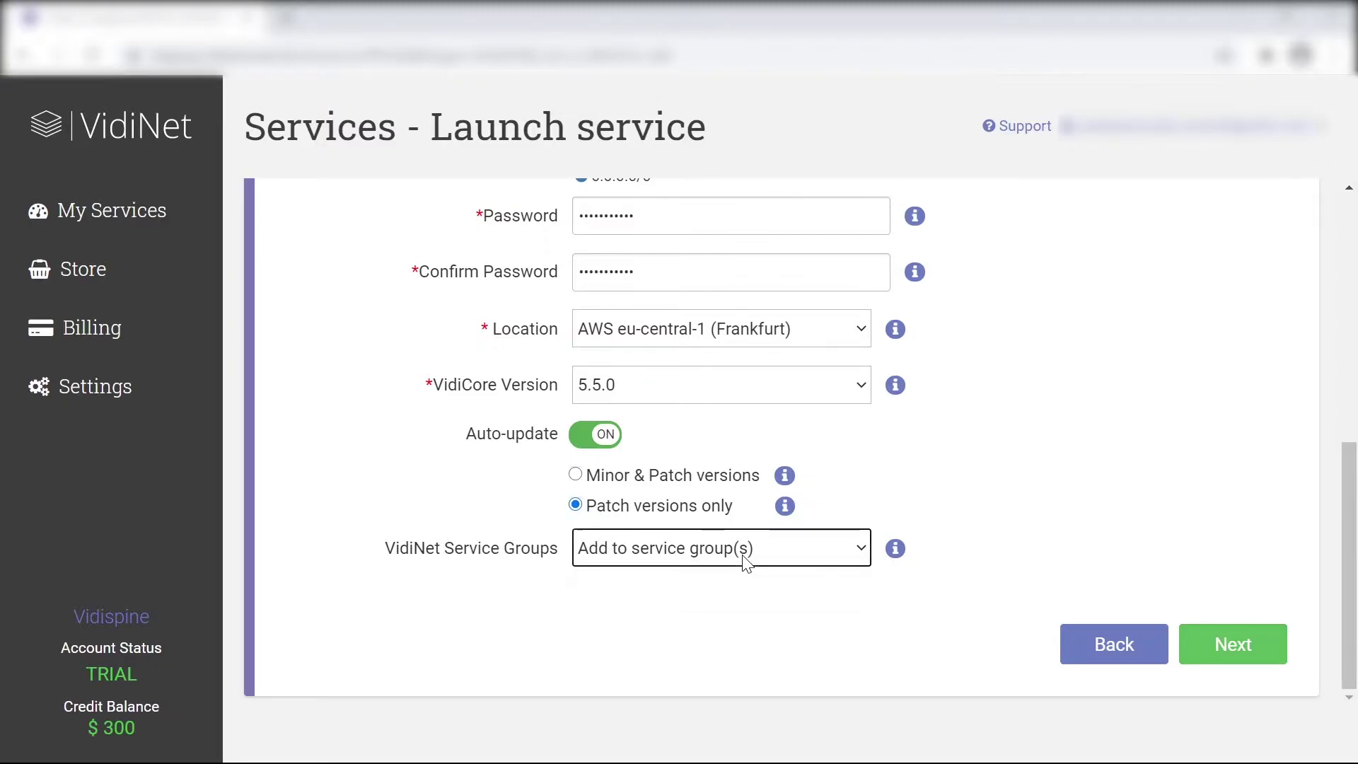
pyautogui.moveTo(897, 550)
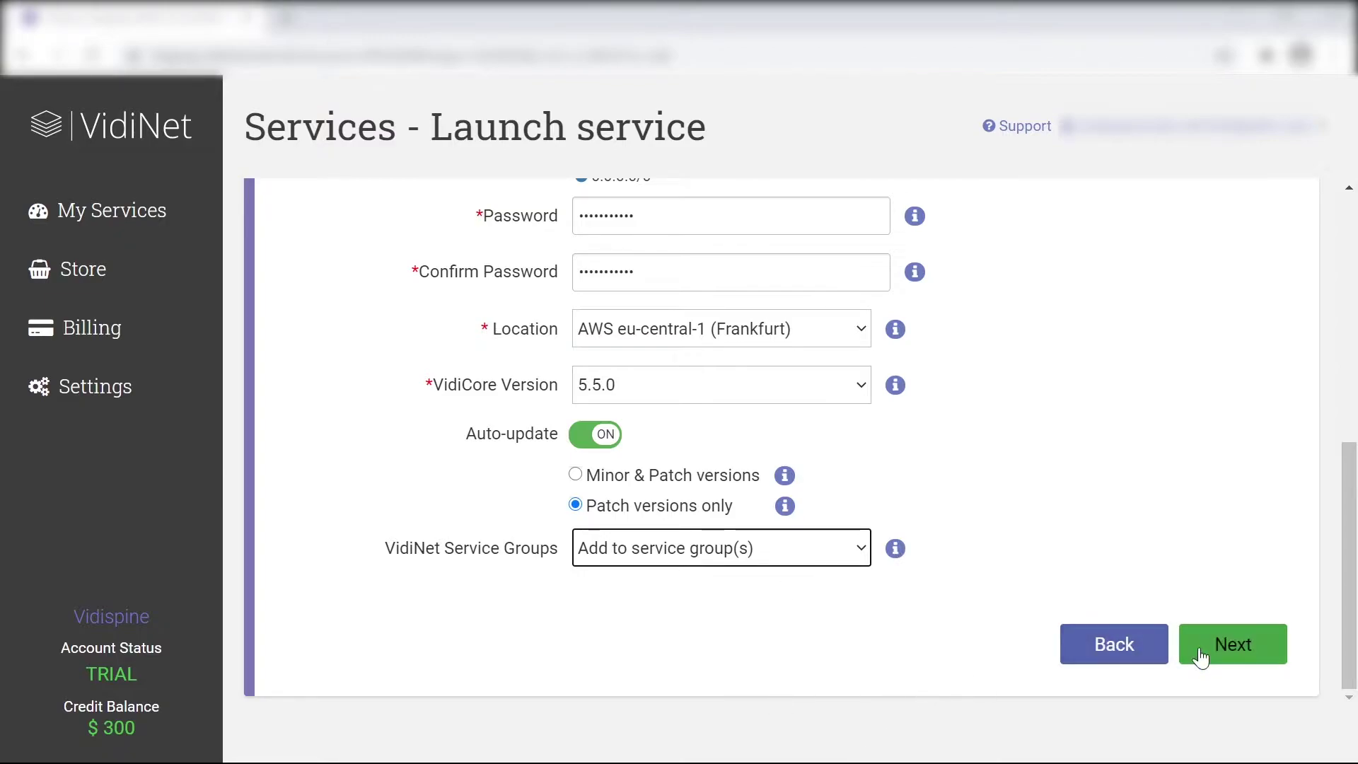
# Advance to the media storage step and look over its Amazon S3 fields
pyautogui.click(1241, 658)
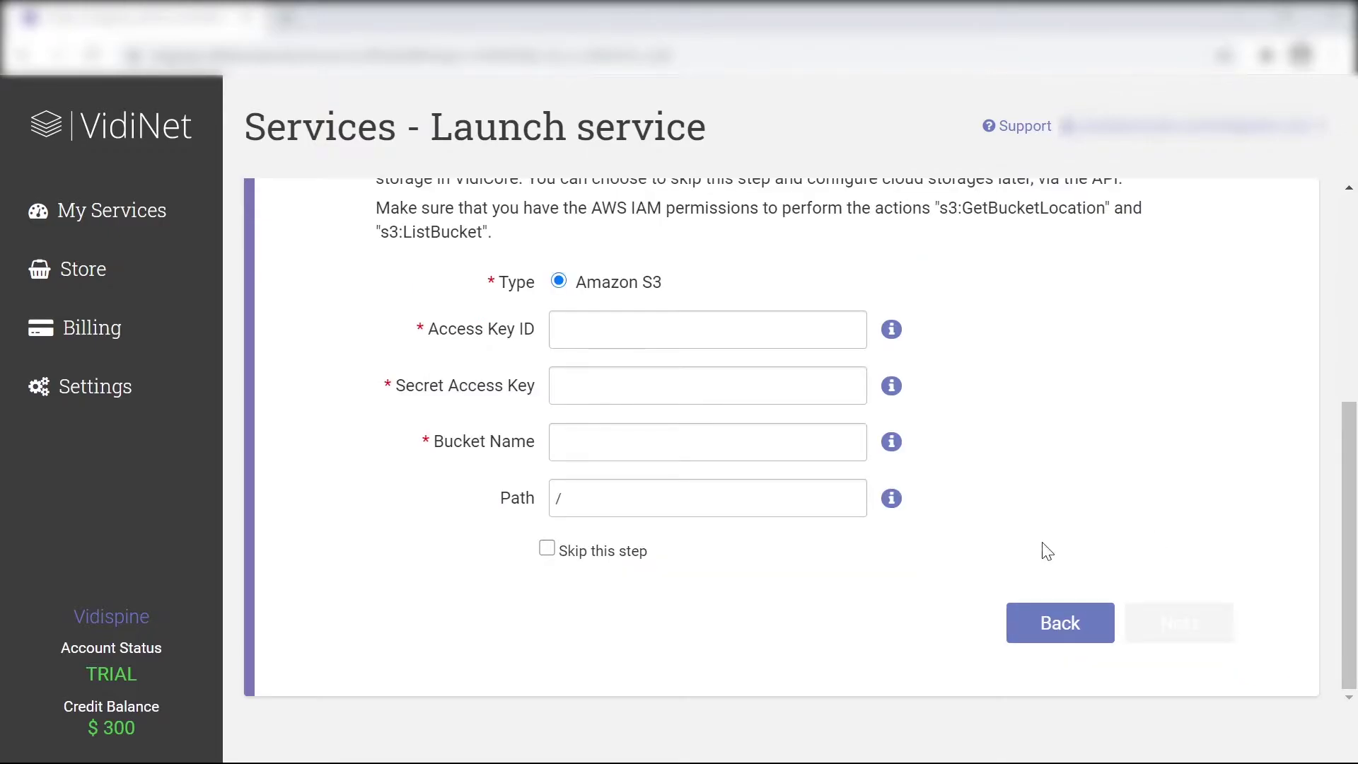
pyautogui.scroll(5, 728, 578)
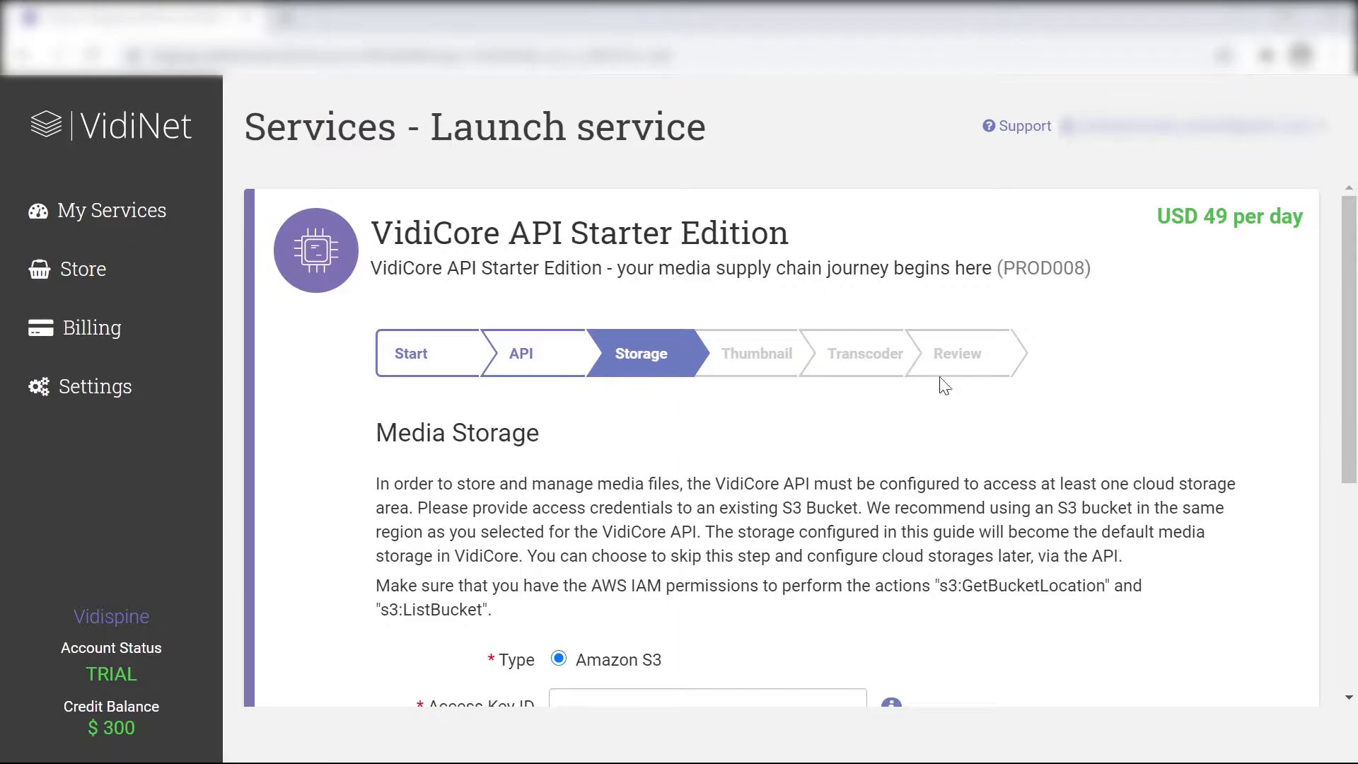
pyautogui.scroll(-5, 804, 470)
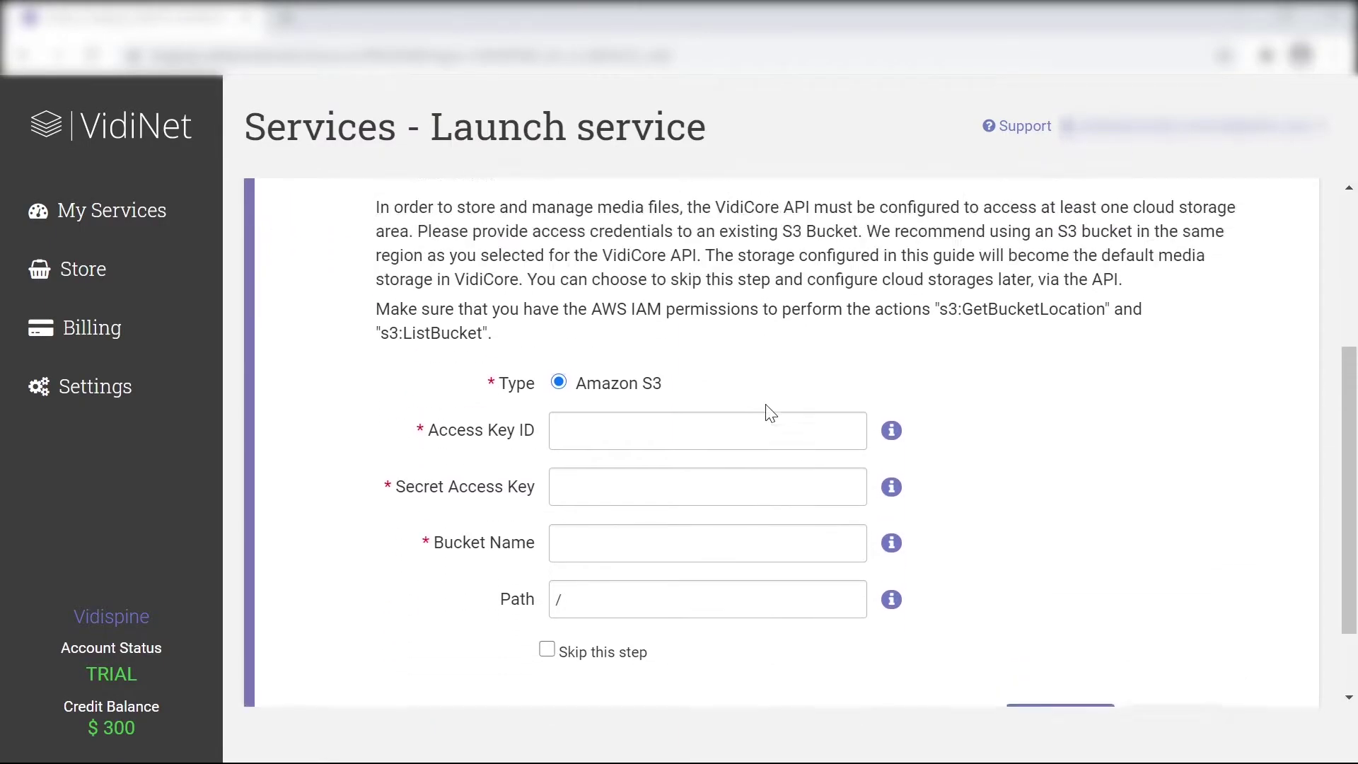
pyautogui.scroll(4, 770, 412)
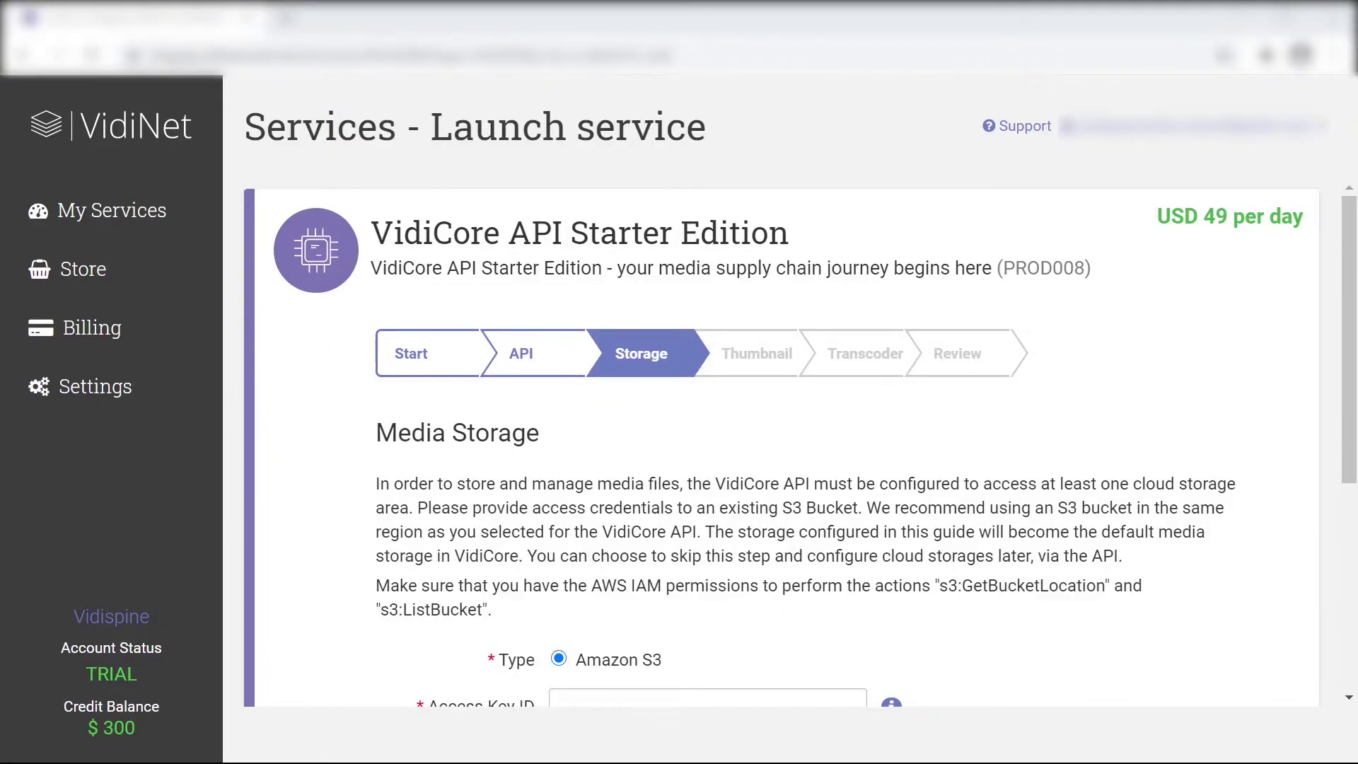
pyautogui.scroll(-5, 1009, 220)
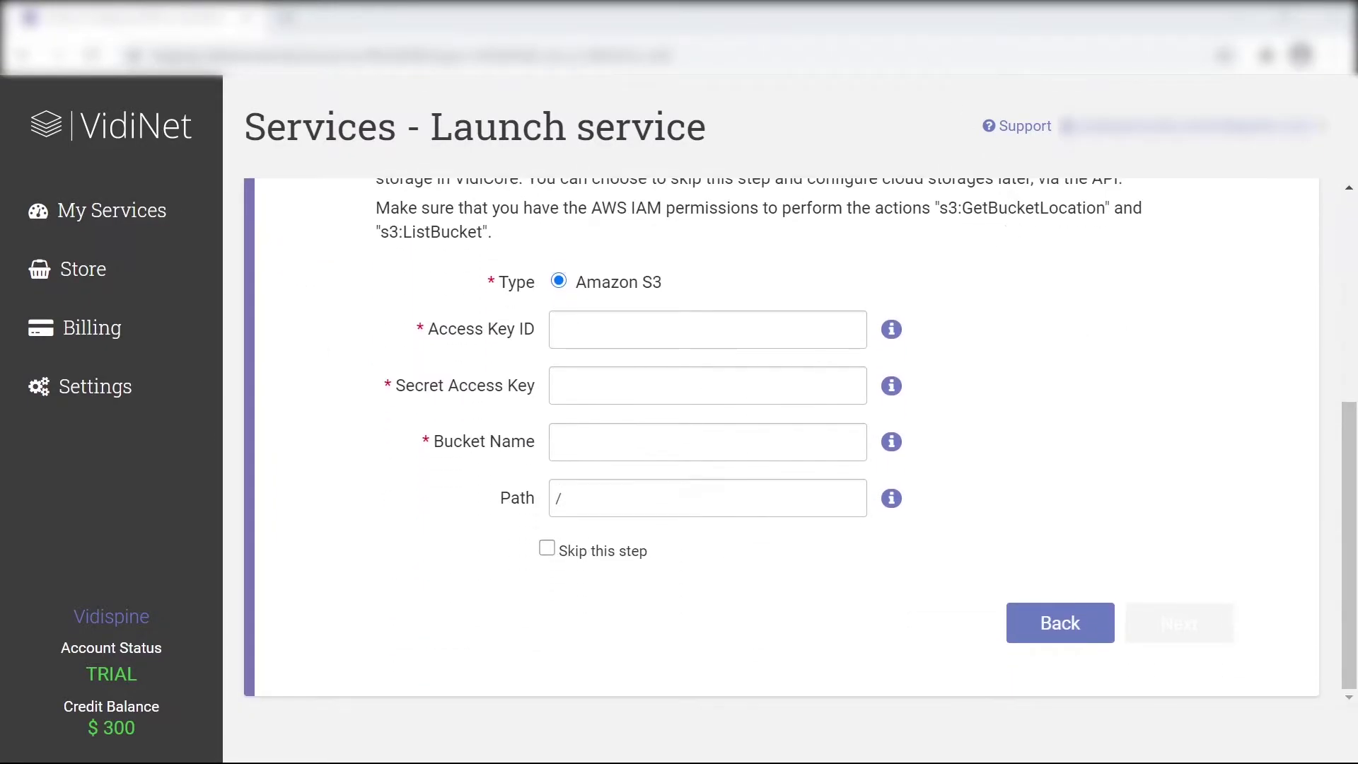
# Paste the S3 access key ID, secret access key and bucket name
pyautogui.moveTo(890, 453)
pyautogui.click(707, 330)
pyautogui.hotkey('ctrl', 'v')
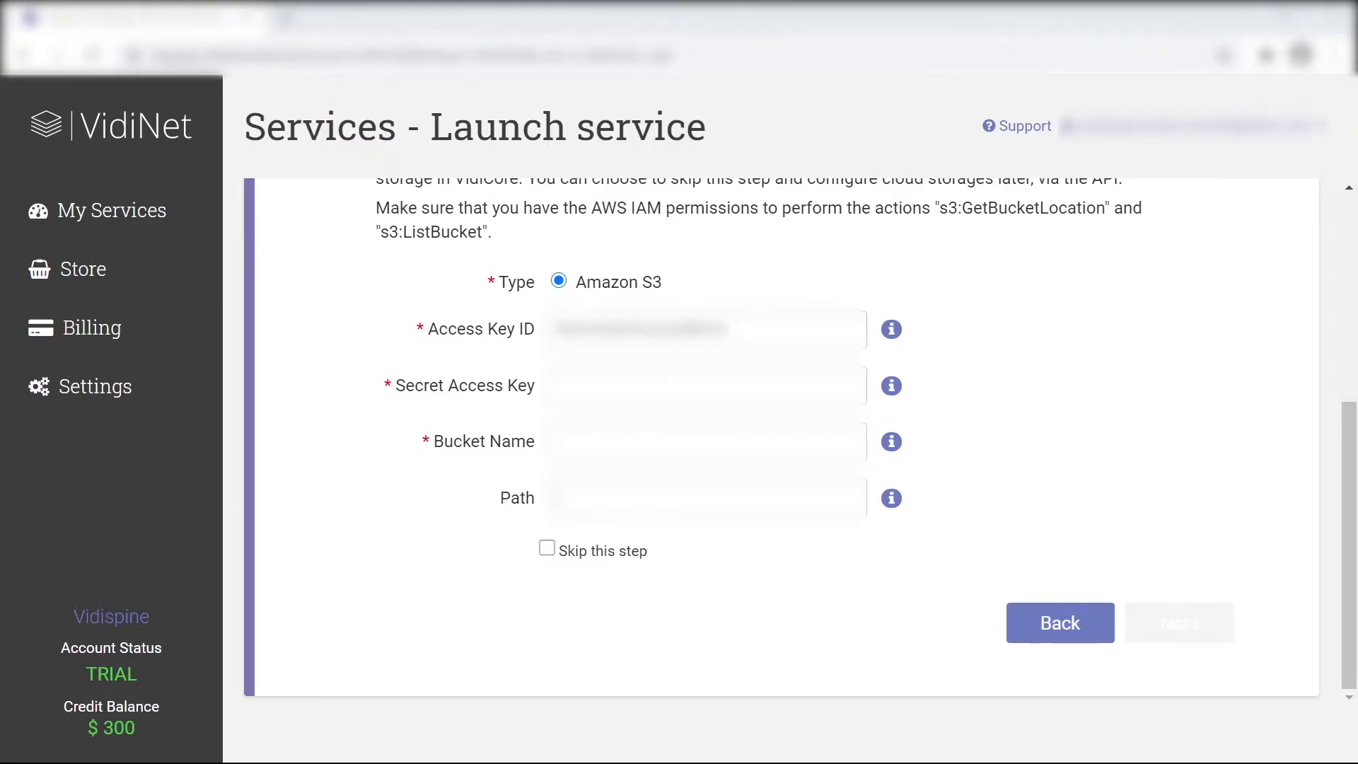
pyautogui.press('Tab')
pyautogui.hotkey('ctrl', 'v')
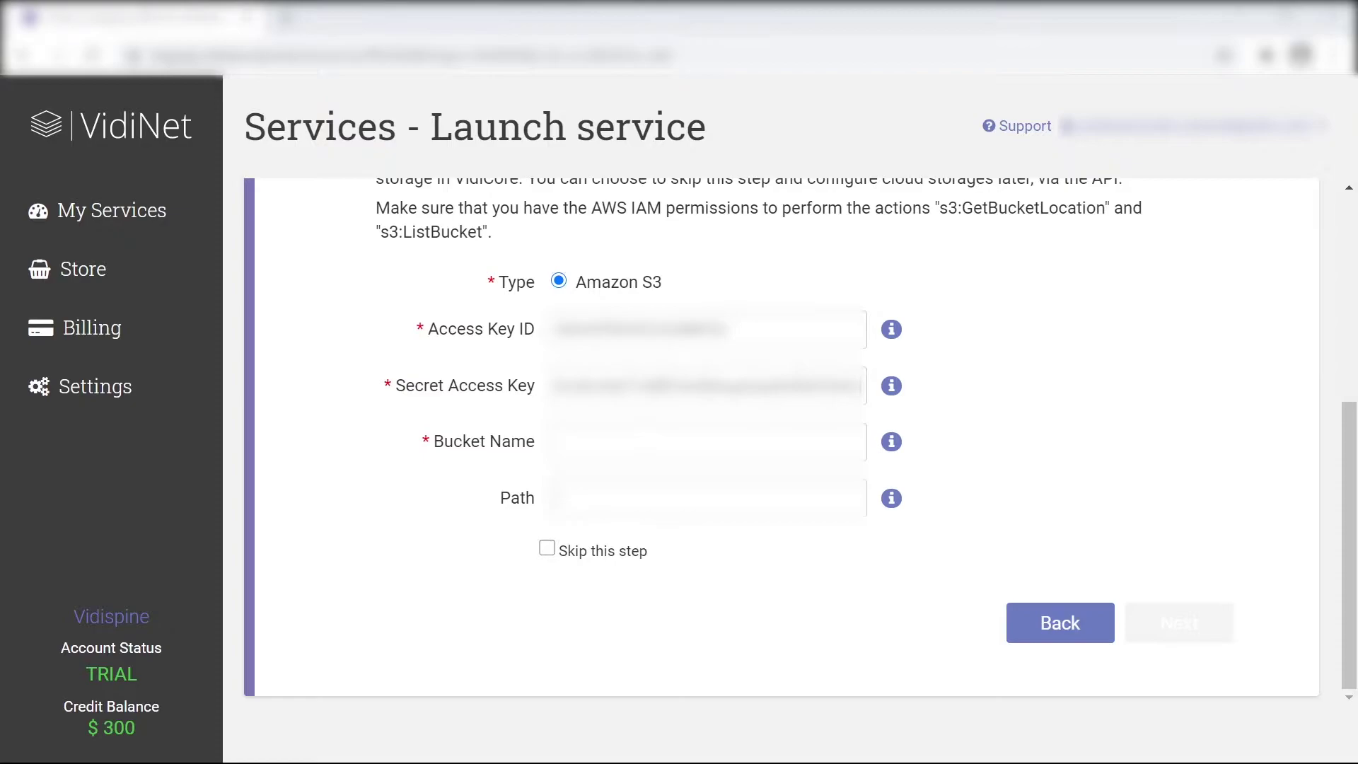
pyautogui.press('Tab')
pyautogui.hotkey('ctrl', 'v')
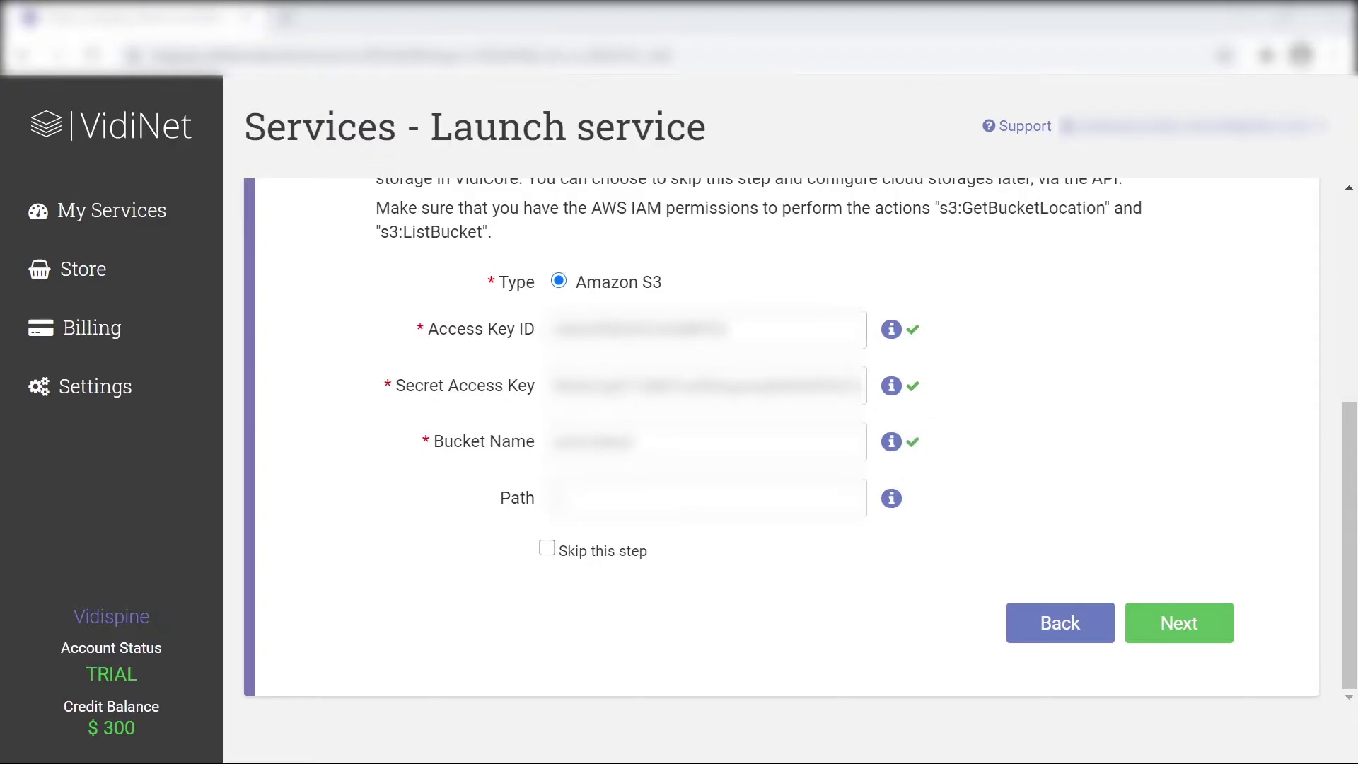
# For thumbnail storage, reuse the media storage key pair and paste the thumbnail bucket name
pyautogui.click(1200, 622)
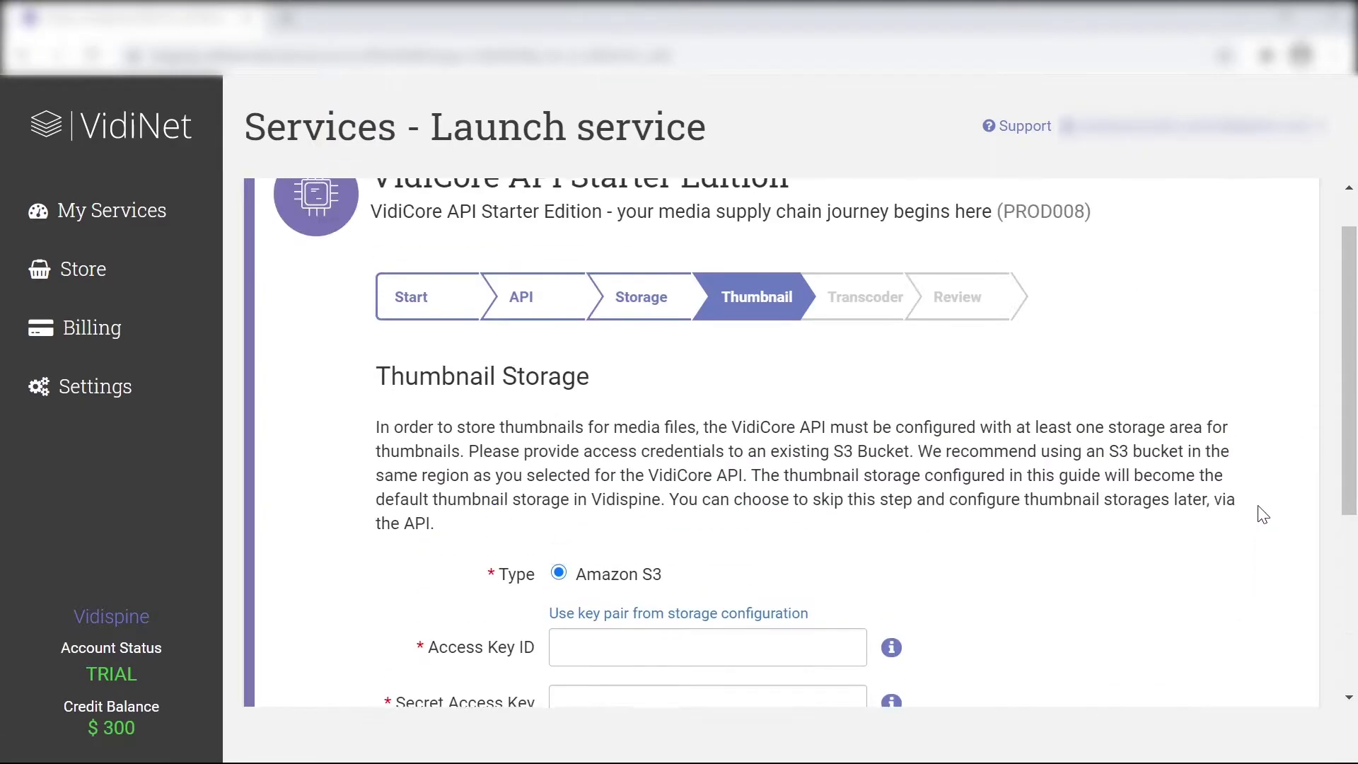
pyautogui.scroll(-3, 416, 261)
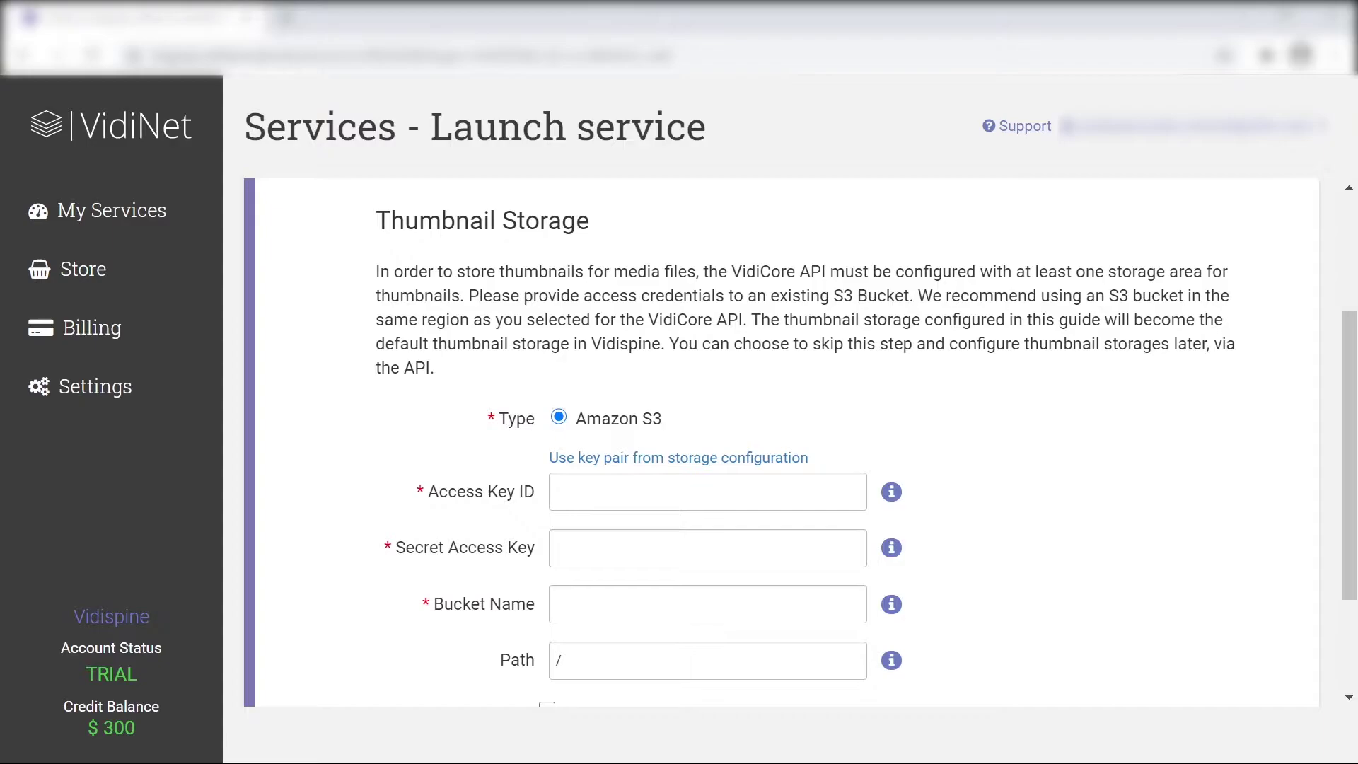
pyautogui.scroll(-3, 879, 424)
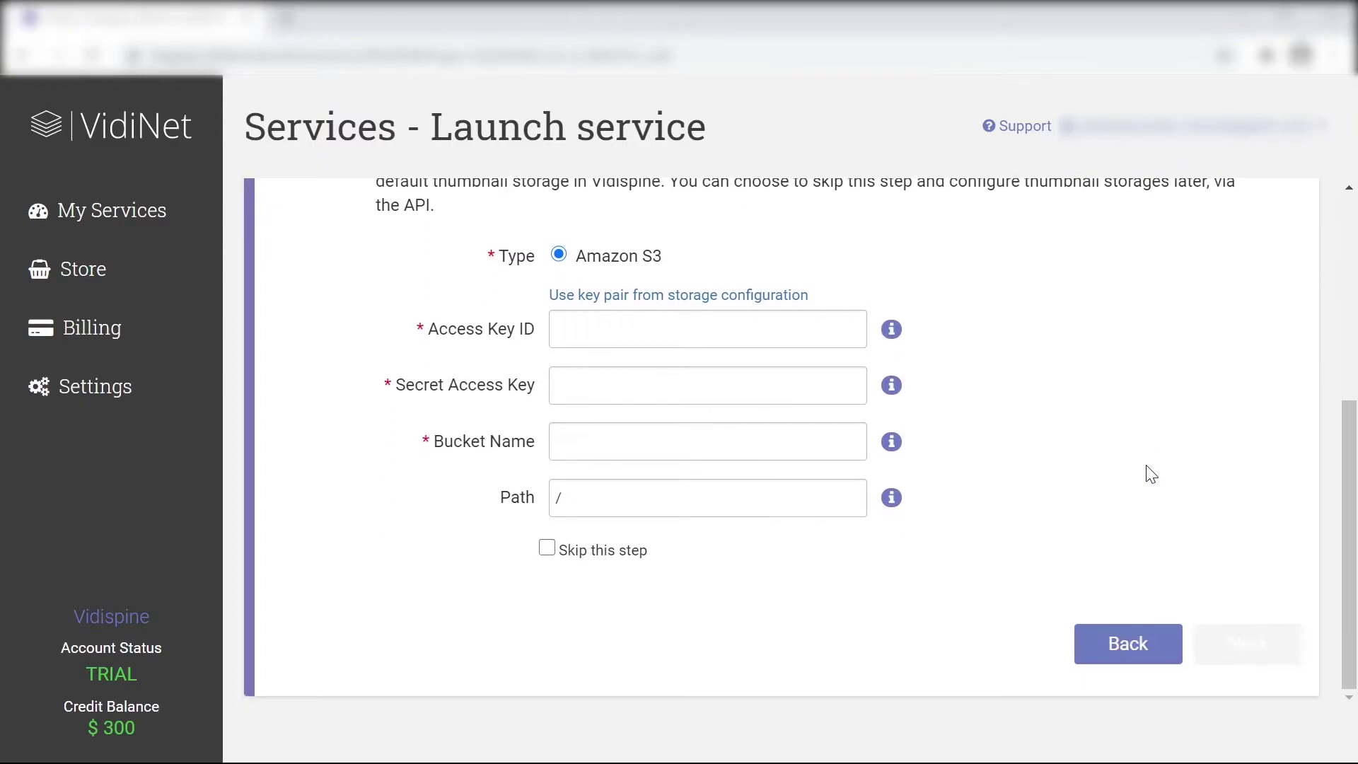
pyautogui.click(684, 296)
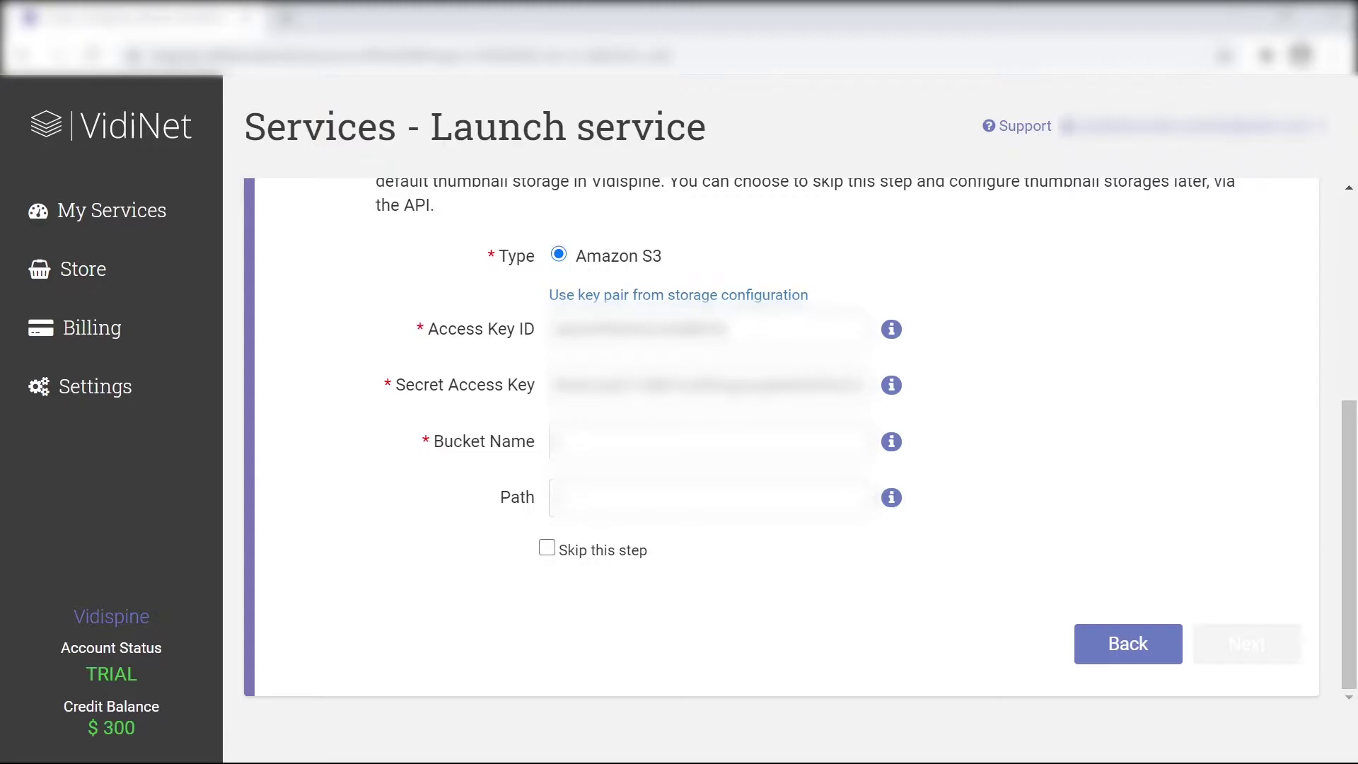
pyautogui.hotkey('ctrl', 'v')
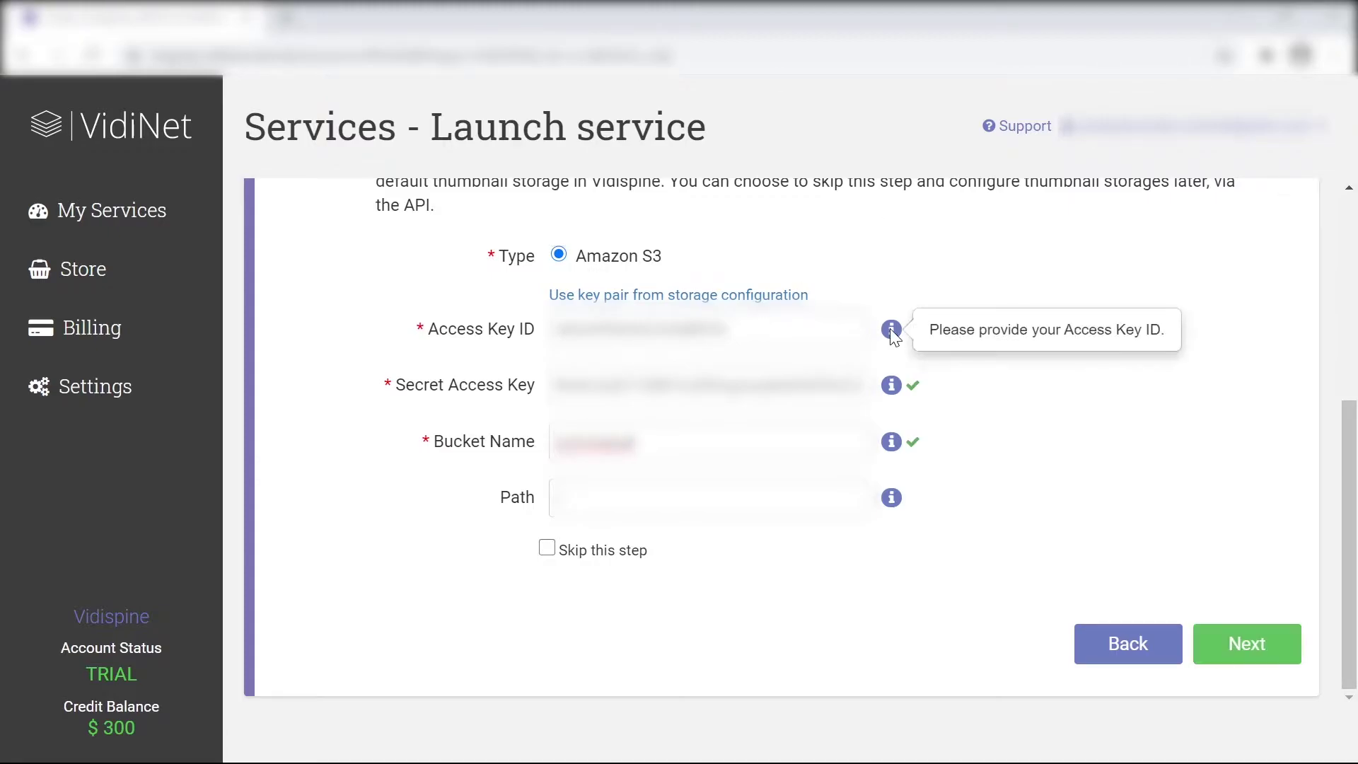
# Move to the Transcoder step and check the existing services and service groups
pyautogui.moveTo(902, 392)
pyautogui.click(1251, 651)
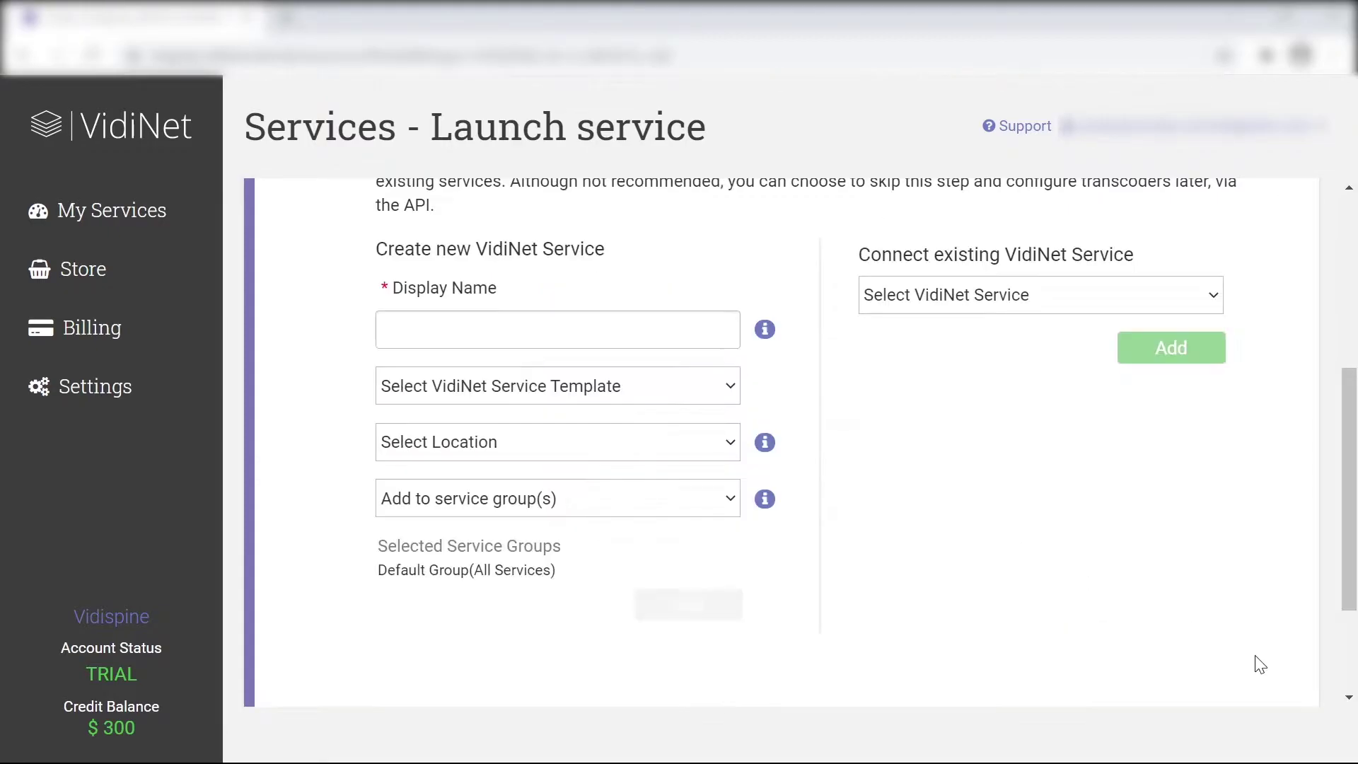
pyautogui.scroll(5, 1252, 423)
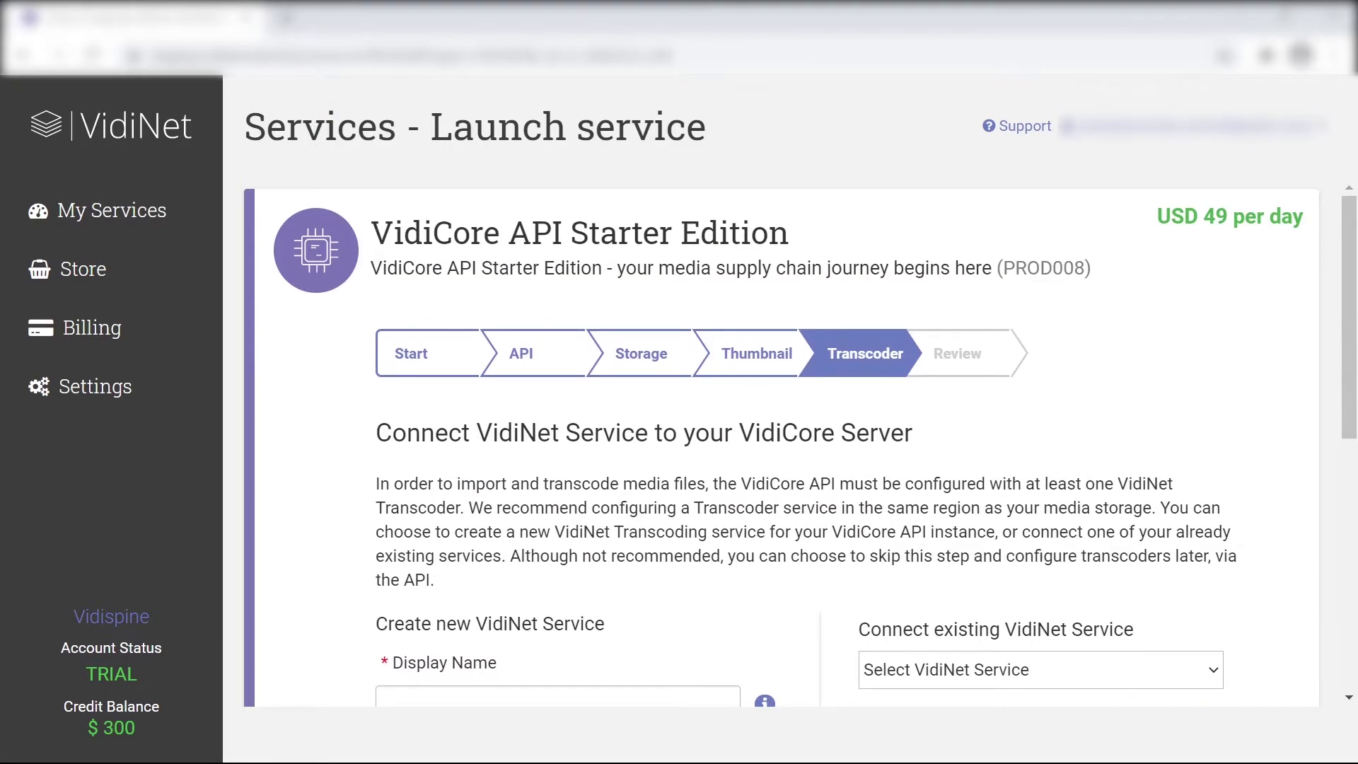
pyautogui.scroll(-6, 672, 414)
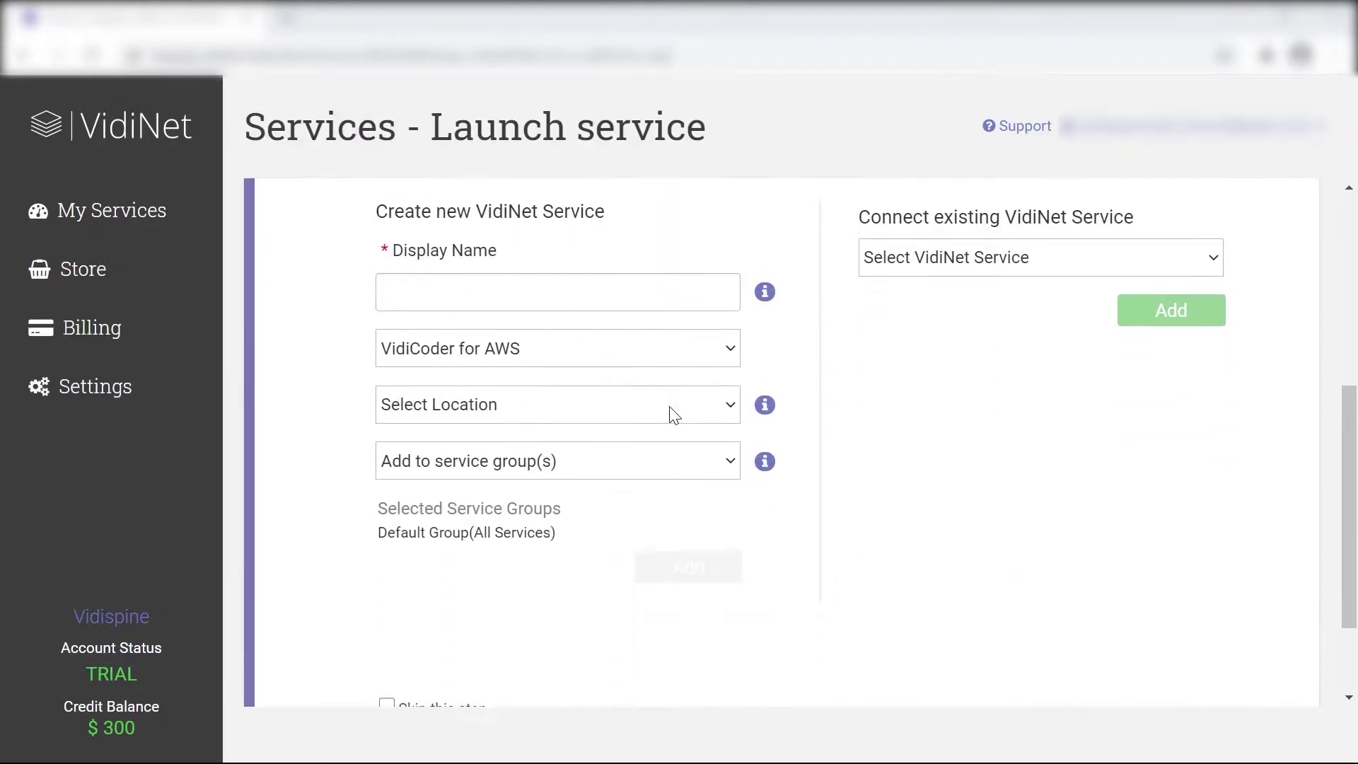
pyautogui.click(1016, 251)
pyautogui.click(1016, 252)
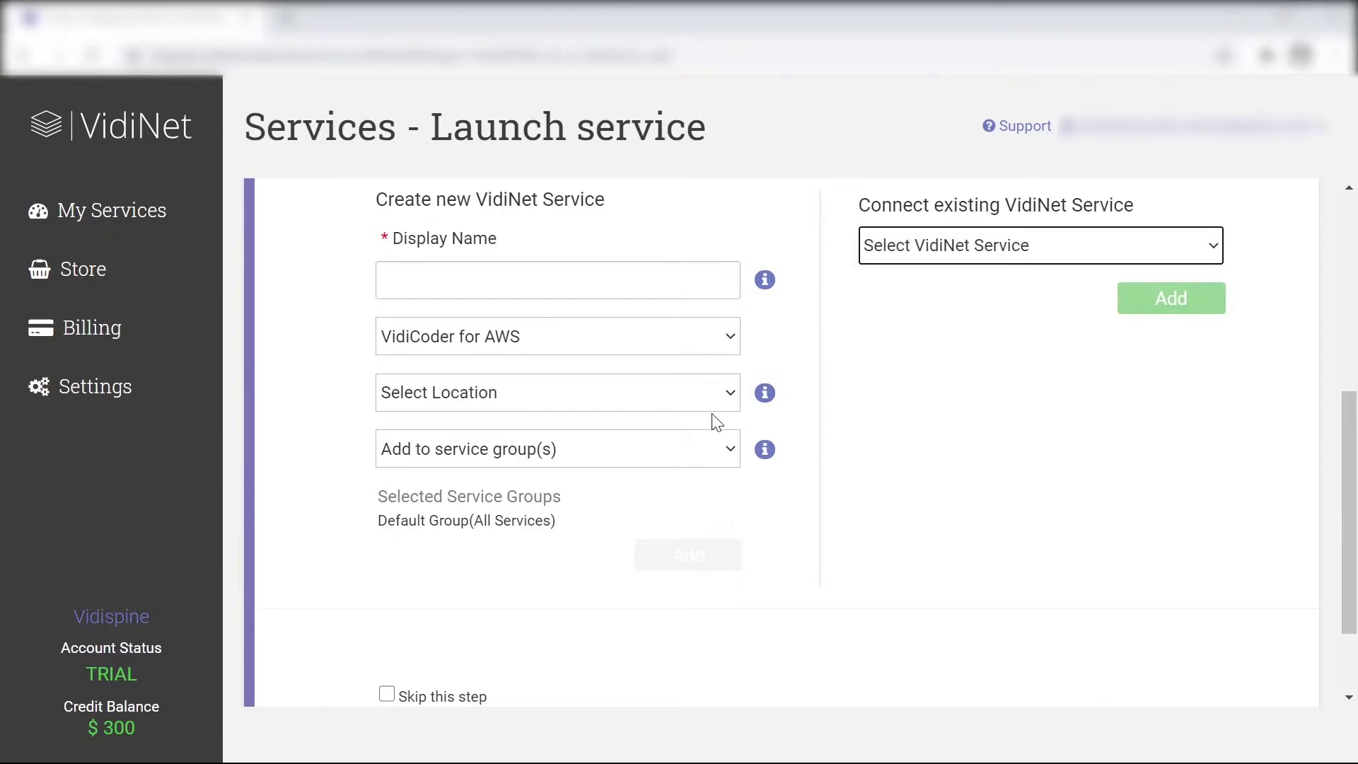
pyautogui.click(624, 450)
pyautogui.click(627, 453)
pyautogui.scroll(5, 1000, 385)
pyautogui.scroll(-3, 1001, 384)
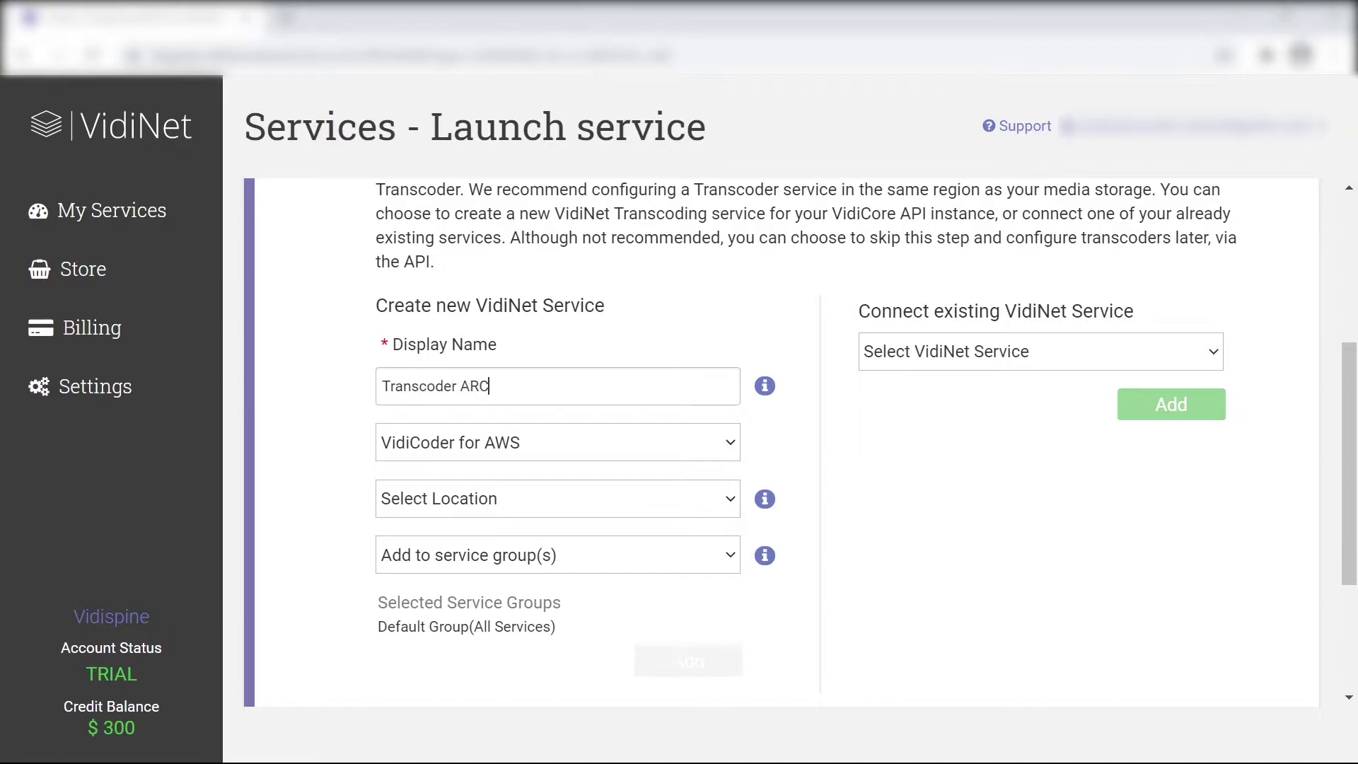
# Add a VidiCoder for AWS transcoder located in AWS eu-central-1 (Frankfurt) to the selected services
pyautogui.click(566, 449)
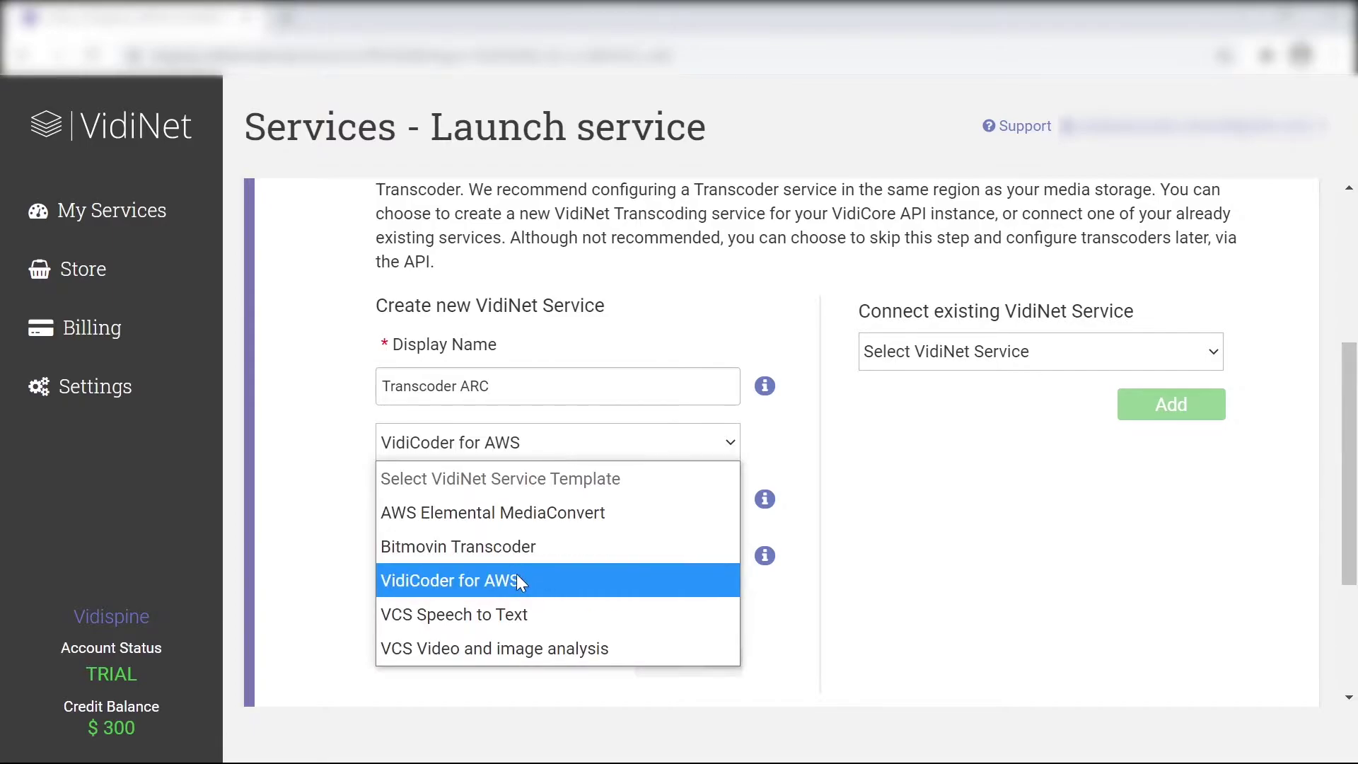
pyautogui.click(532, 584)
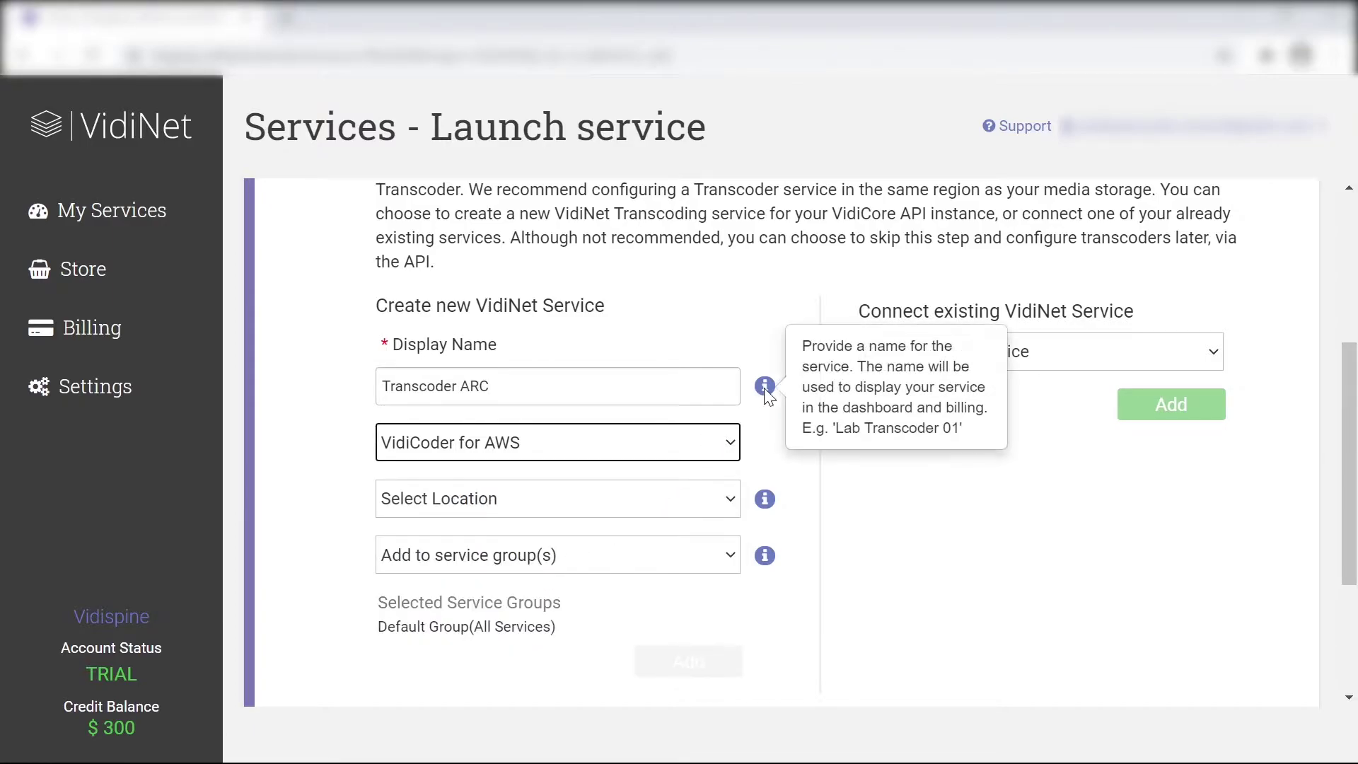
pyautogui.moveTo(766, 506)
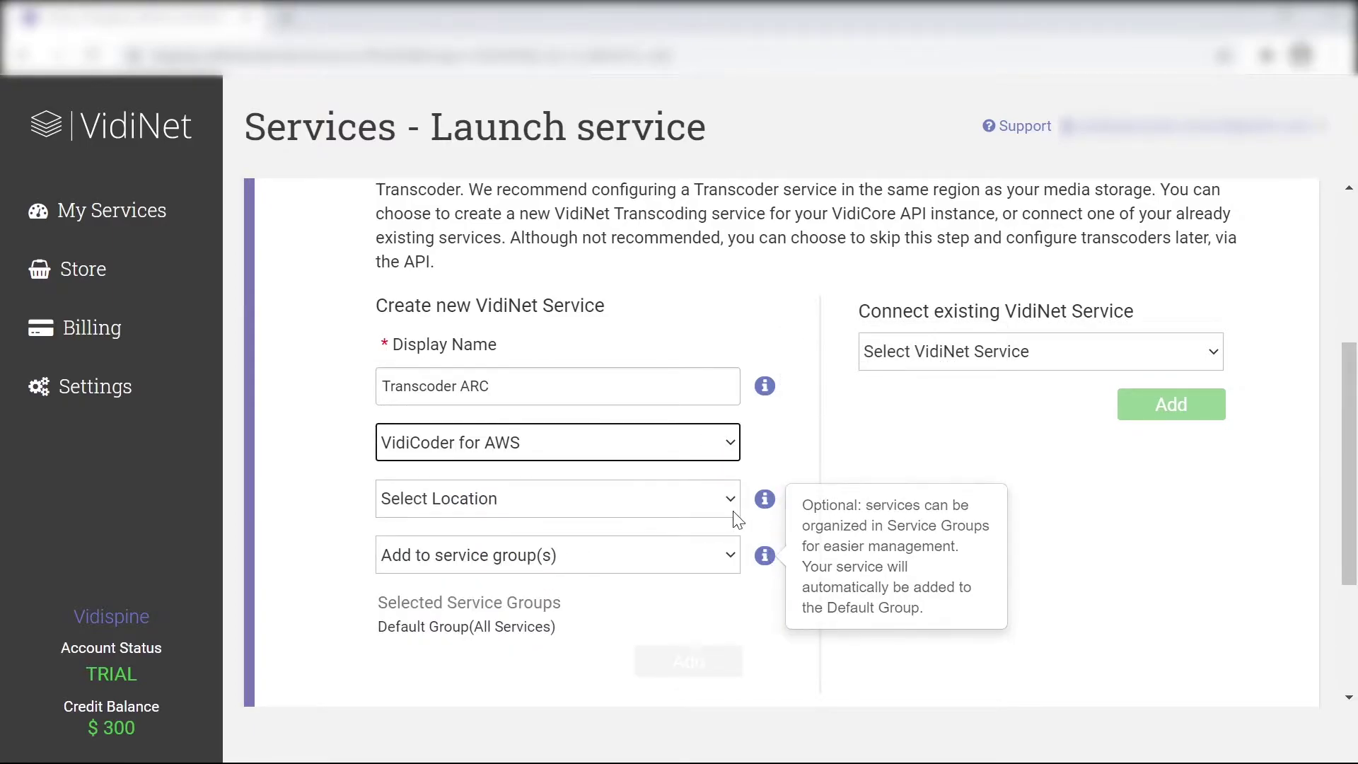
pyautogui.click(704, 498)
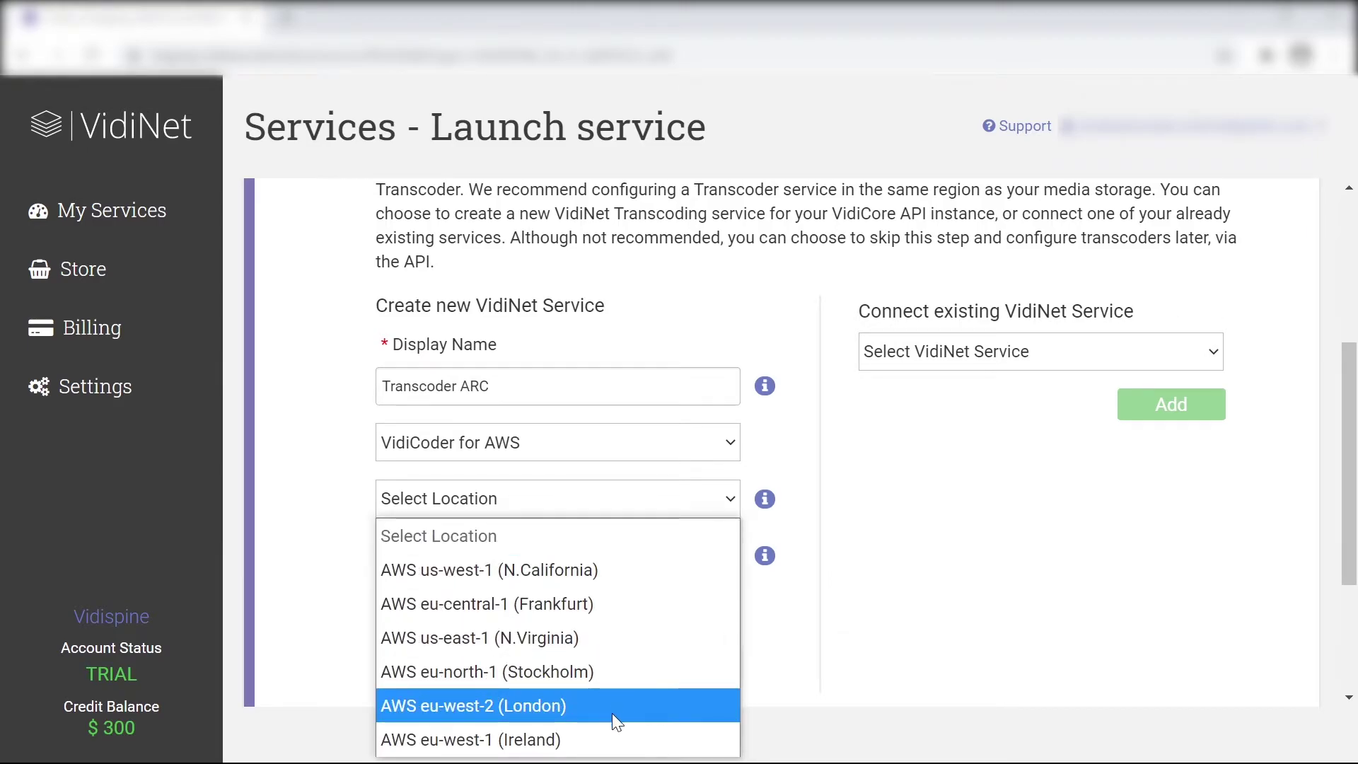
pyautogui.click(605, 610)
pyautogui.click(858, 504)
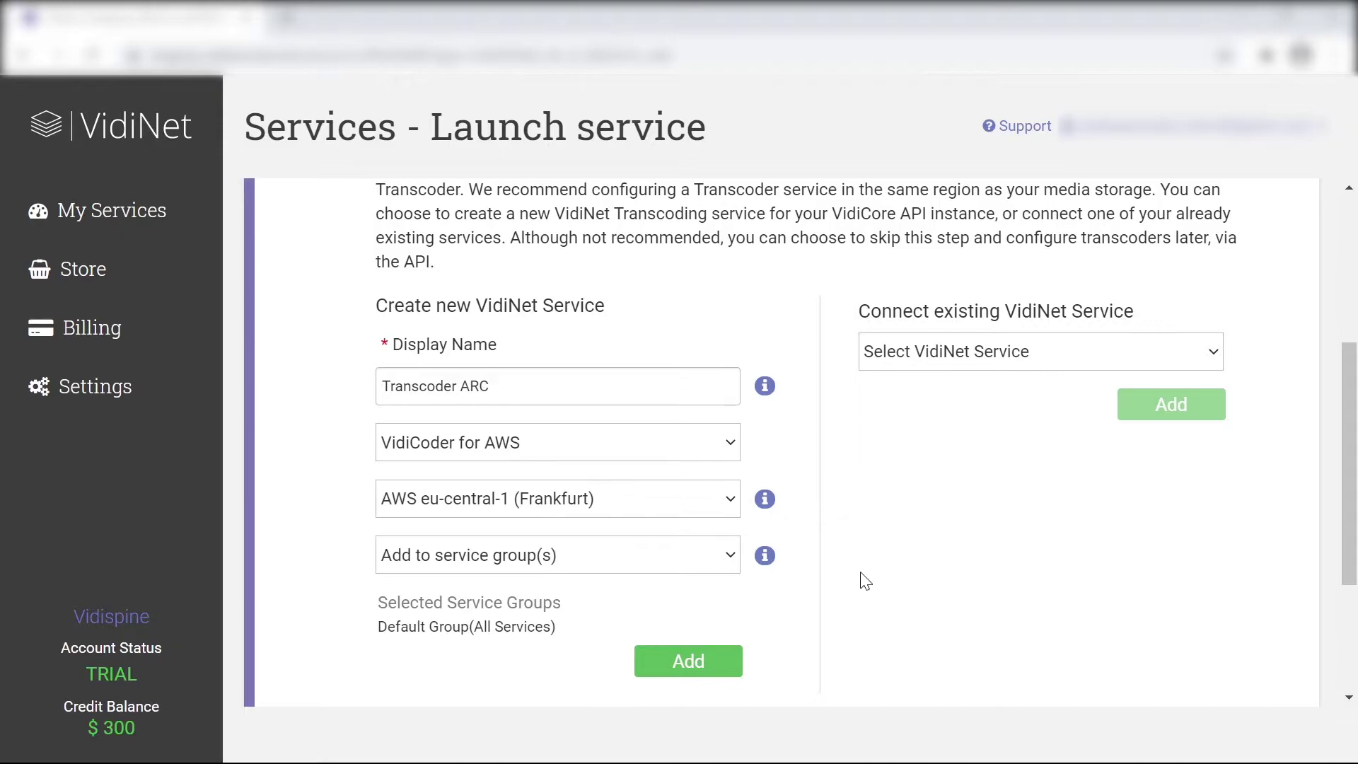
pyautogui.scroll(-1, 781, 621)
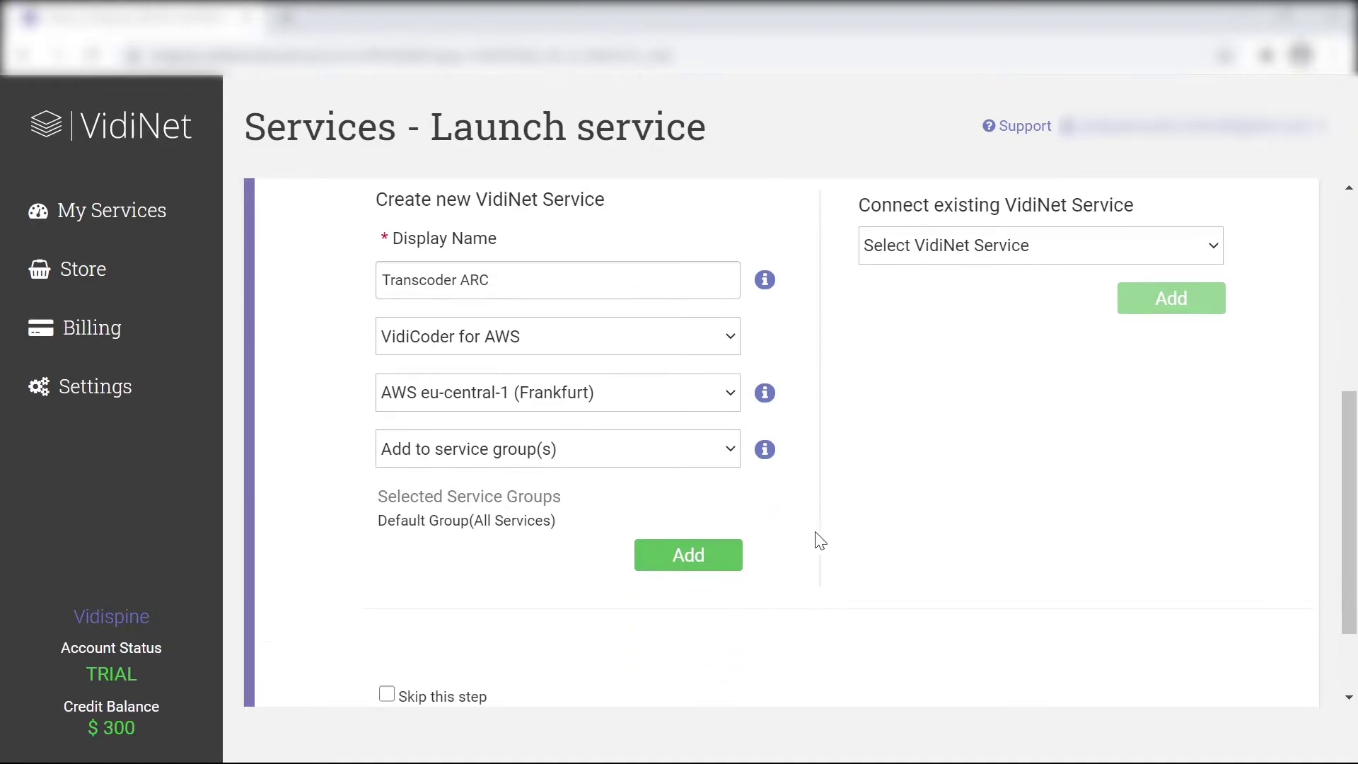
pyautogui.click(680, 566)
pyautogui.scroll(-1, 663, 476)
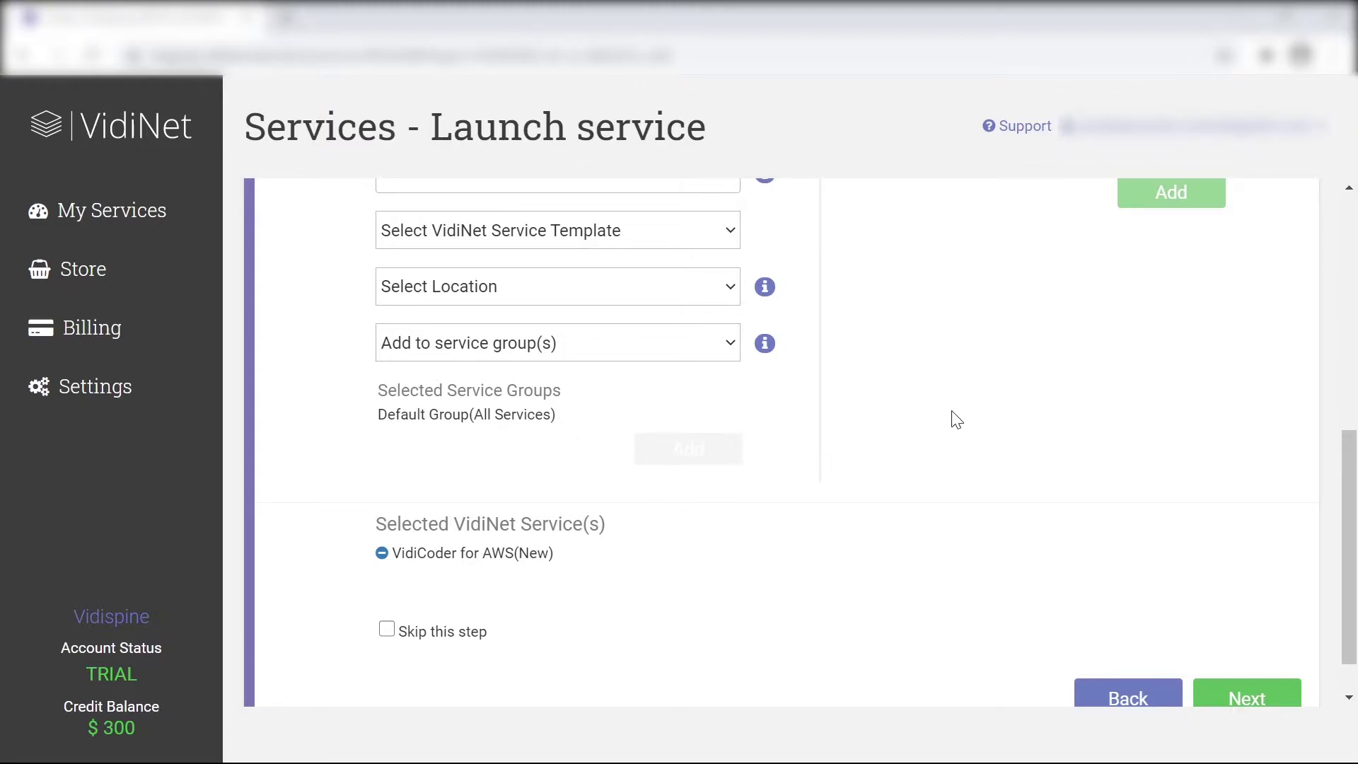
pyautogui.scroll(-1, 957, 420)
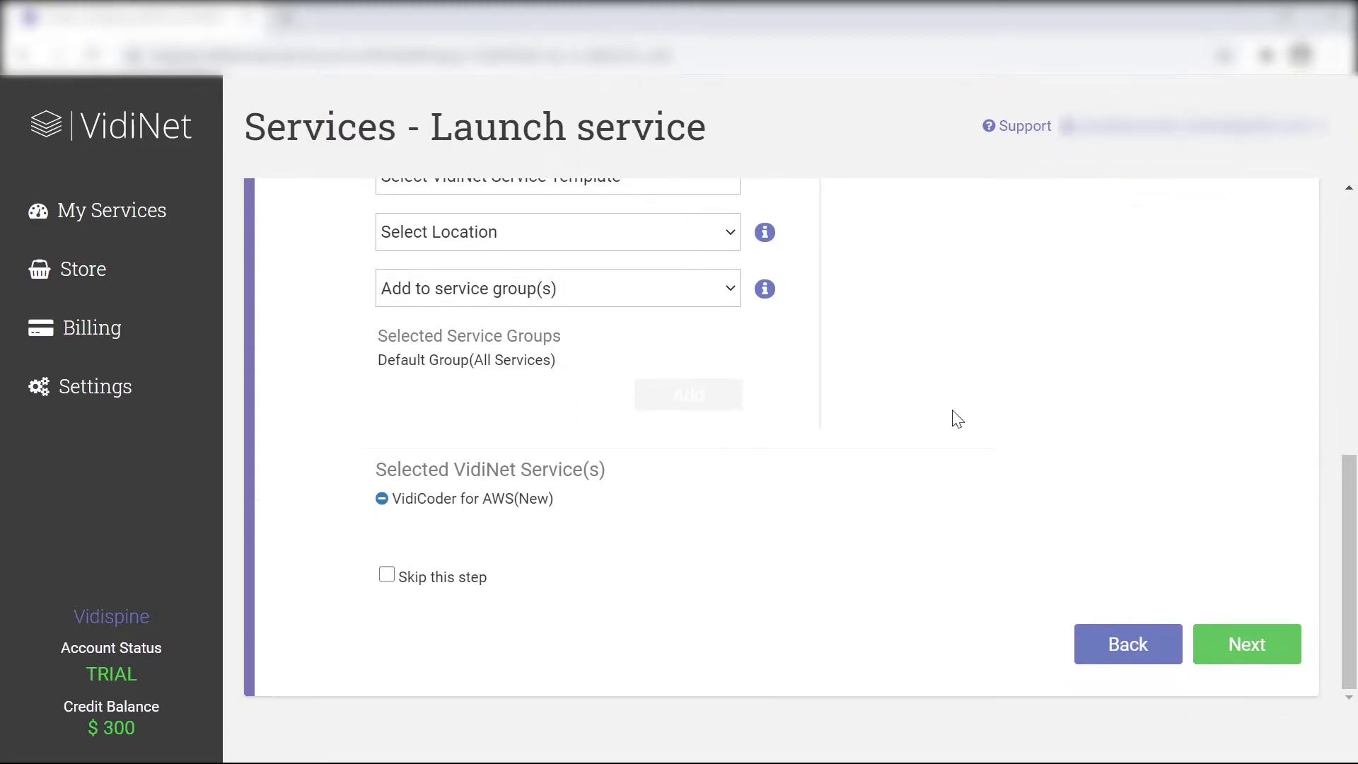
# Review the ARCStudio configuration and launch the service
pyautogui.click(1235, 652)
pyautogui.scroll(7, 898, 312)
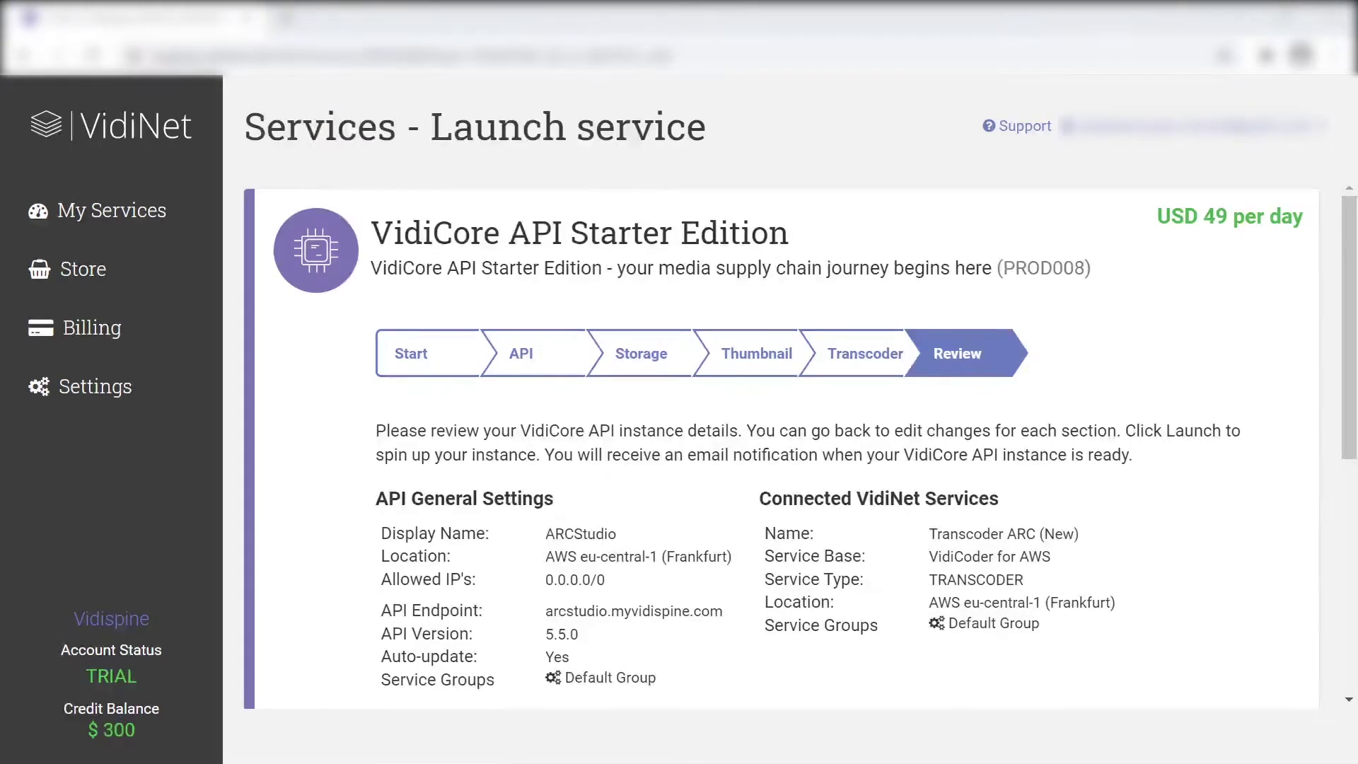
pyautogui.scroll(-7, 1046, 389)
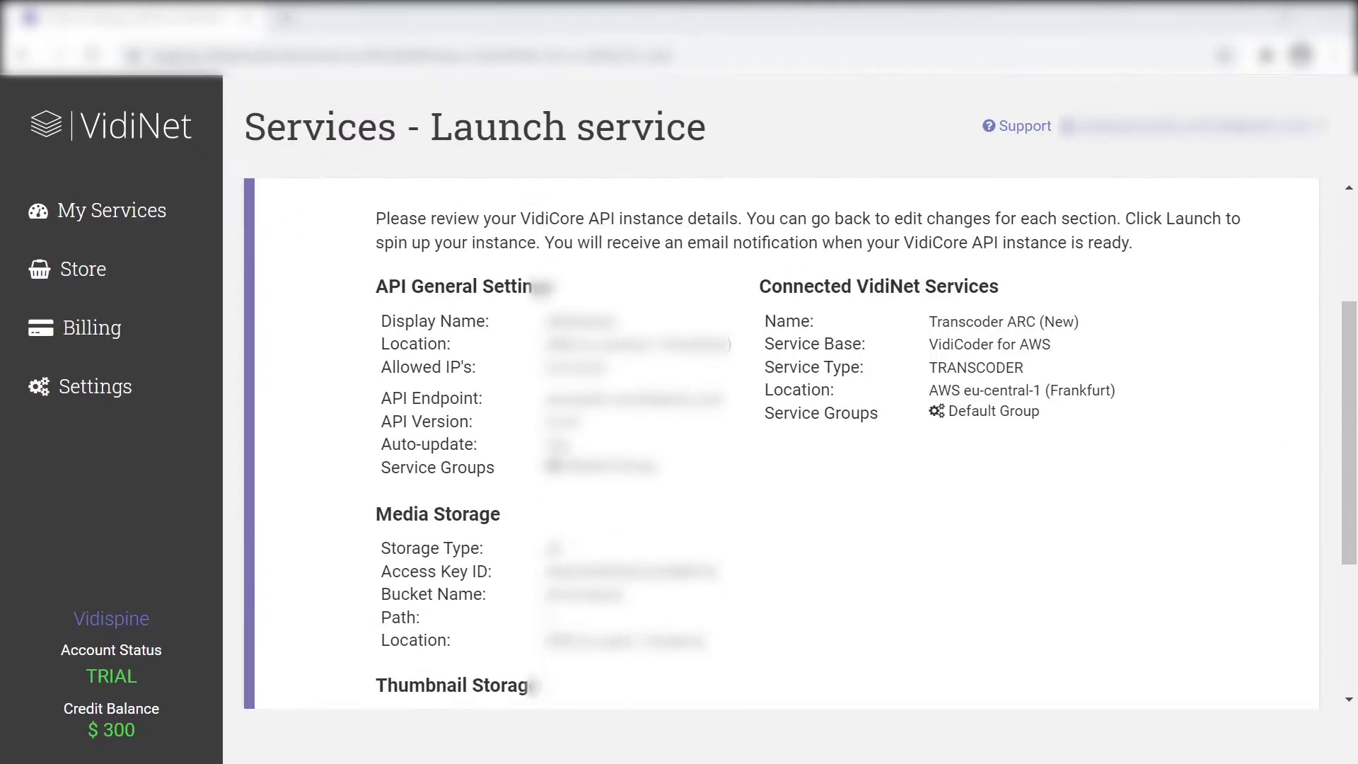
pyautogui.click(1176, 637)
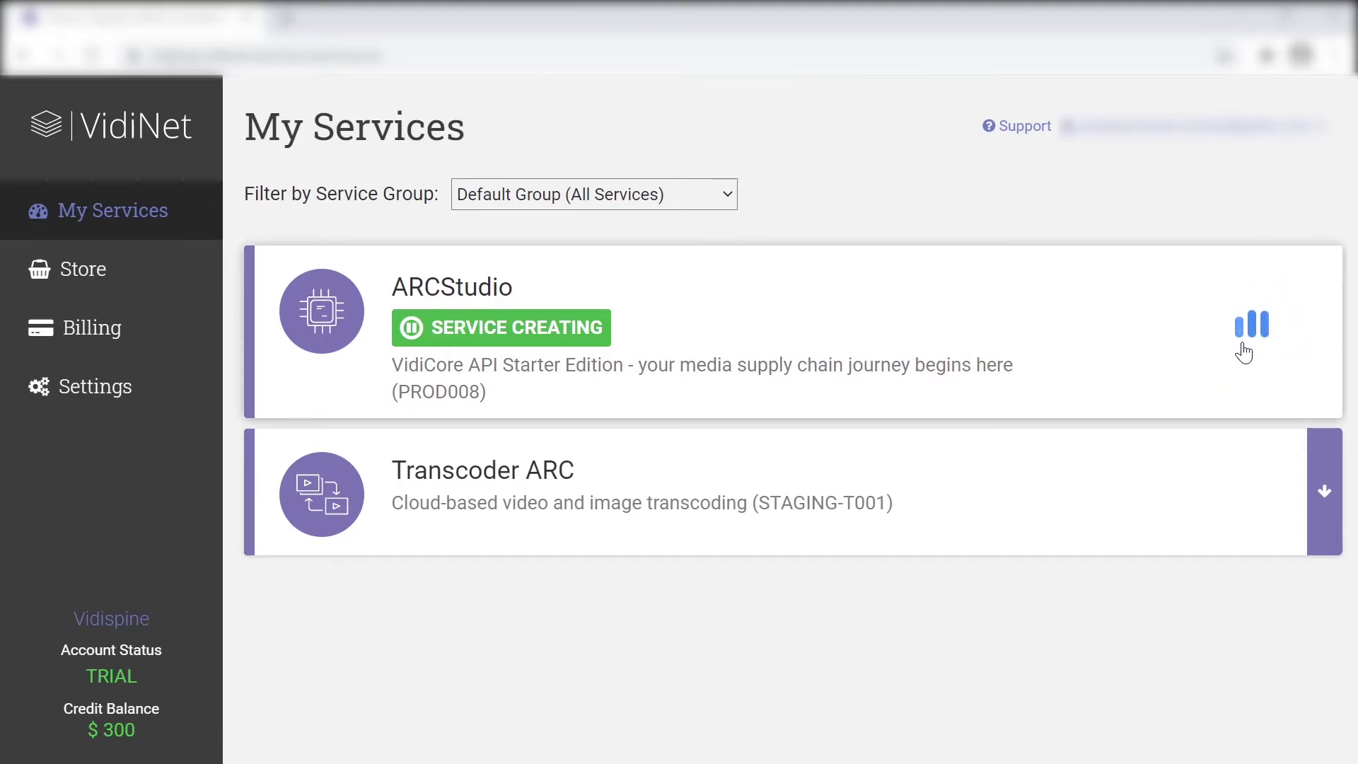
# Wait on My Services until ARCStudio's SERVICE CREATING badge disappears
pyautogui.moveTo(580, 490)
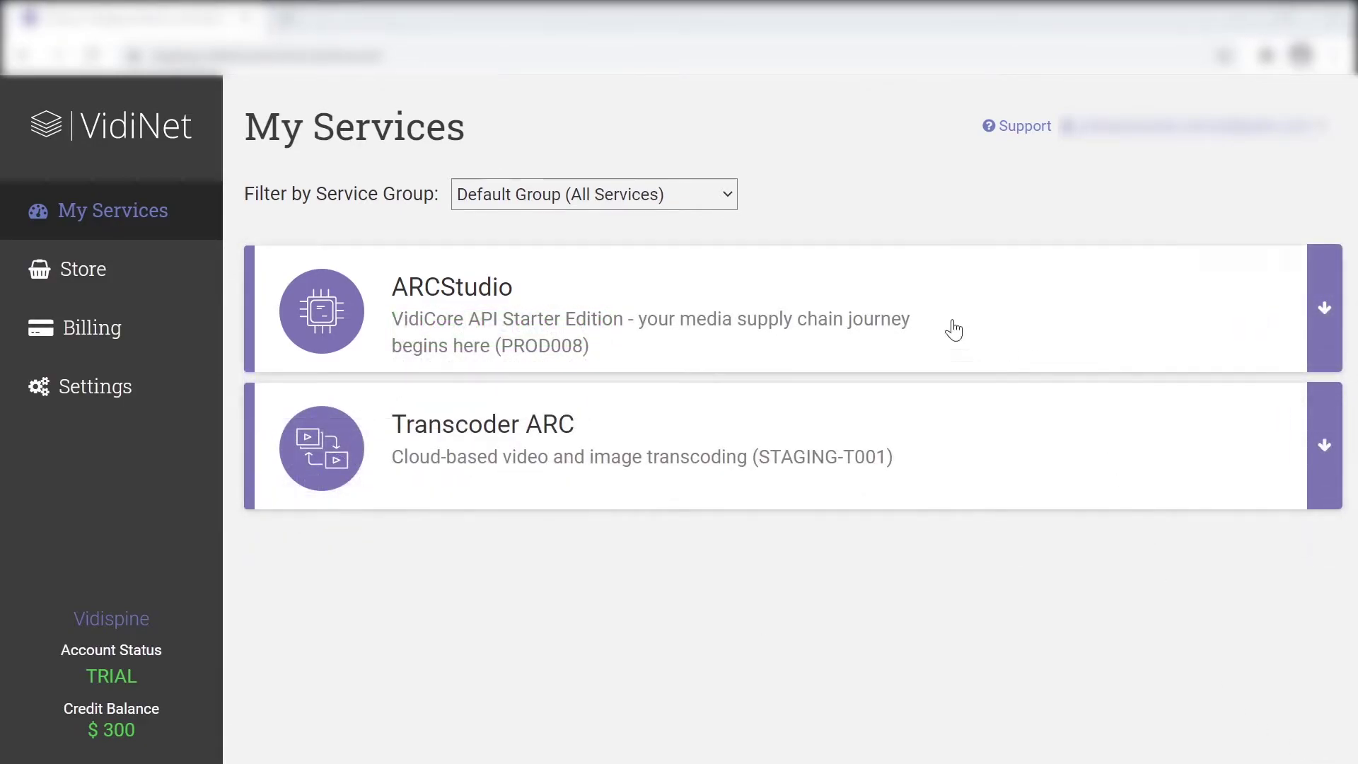
# Expand the ARCStudio card and scroll through its API, Web UI, job status and storage details
pyautogui.moveTo(682, 298)
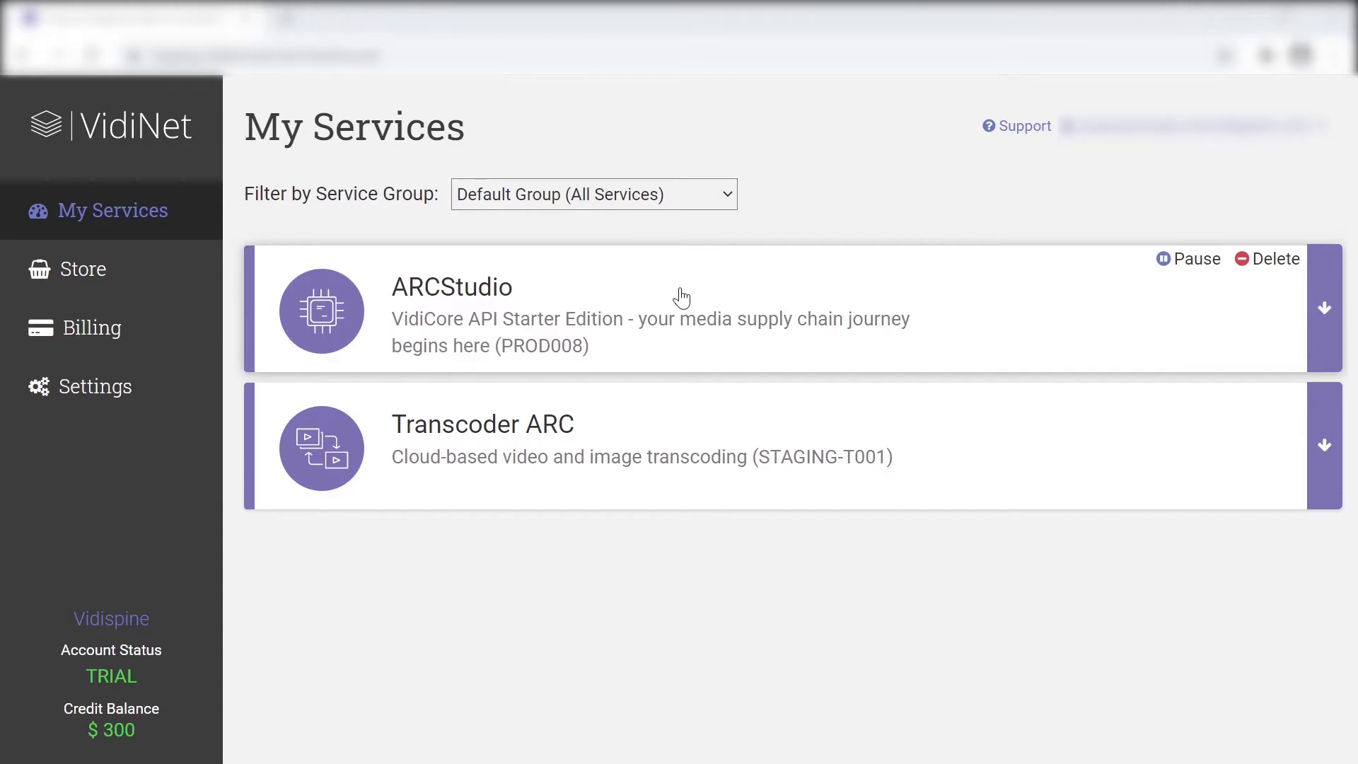
pyautogui.click(681, 295)
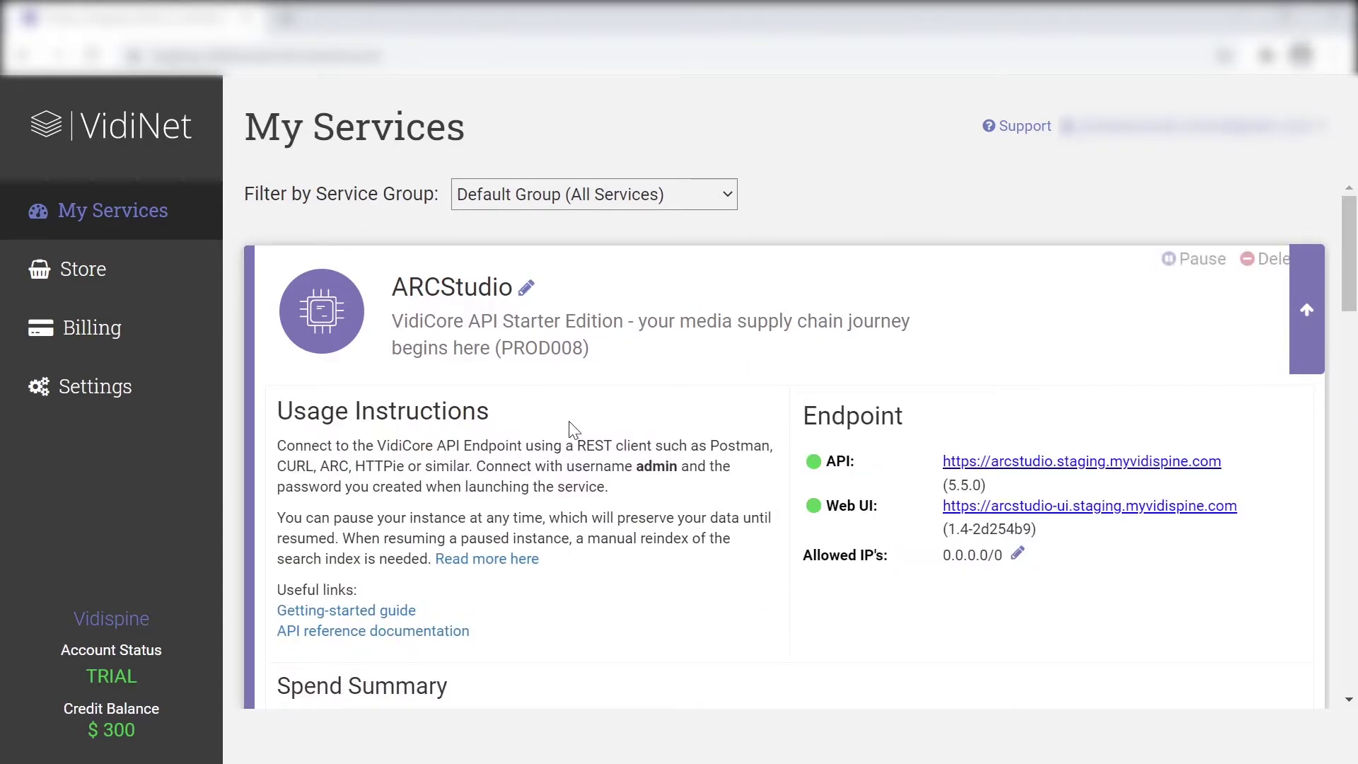
pyautogui.scroll(-1, 1314, 311)
pyautogui.scroll(-10, 1314, 311)
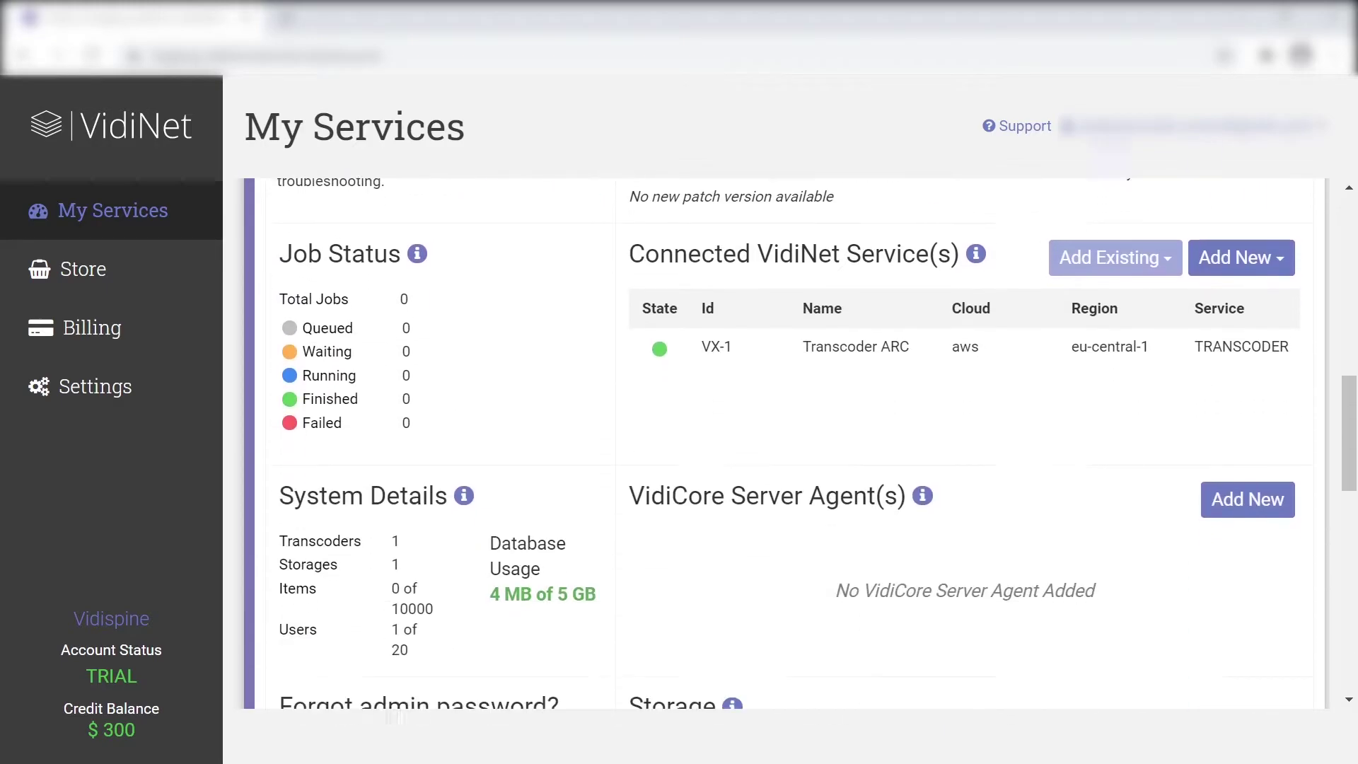
pyautogui.scroll(-6, 788, 442)
pyautogui.scroll(7, 789, 442)
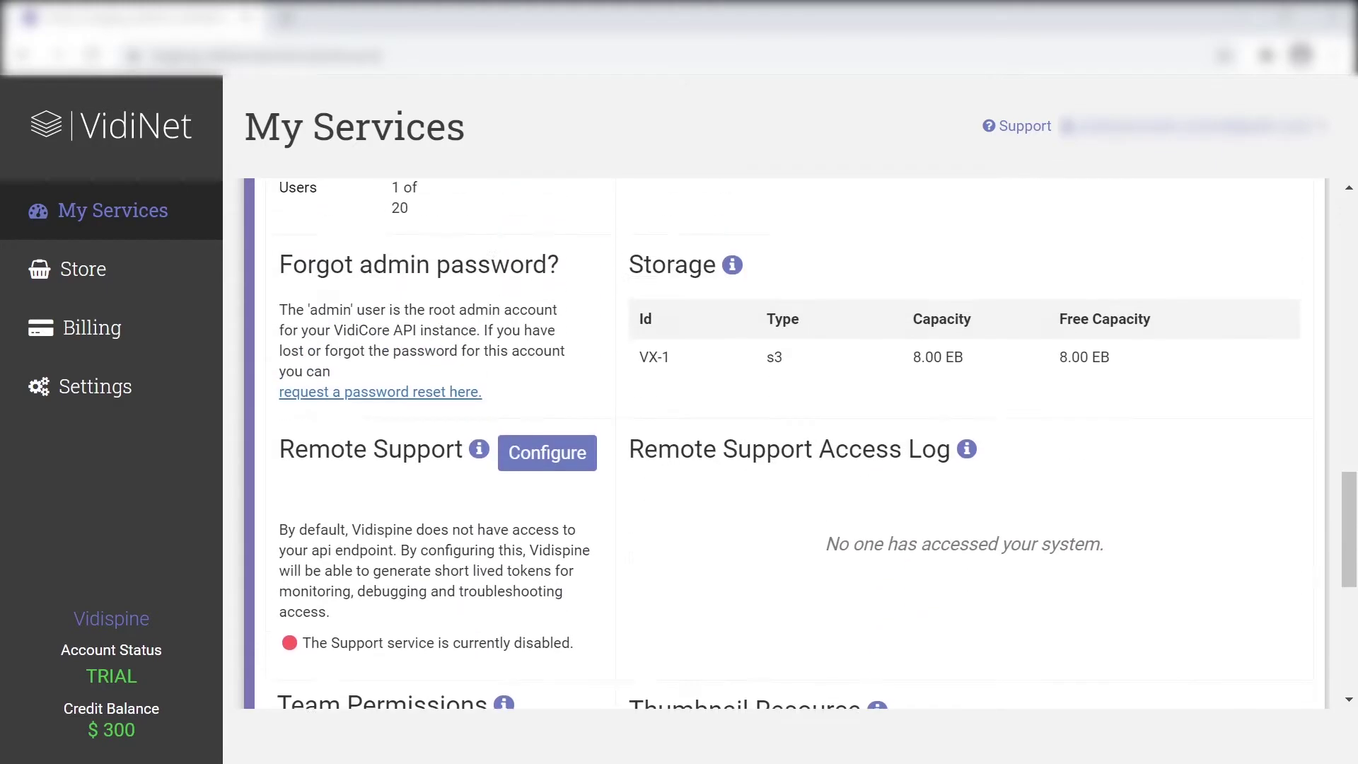
pyautogui.scroll(3, 788, 442)
pyautogui.scroll(9, 496, 547)
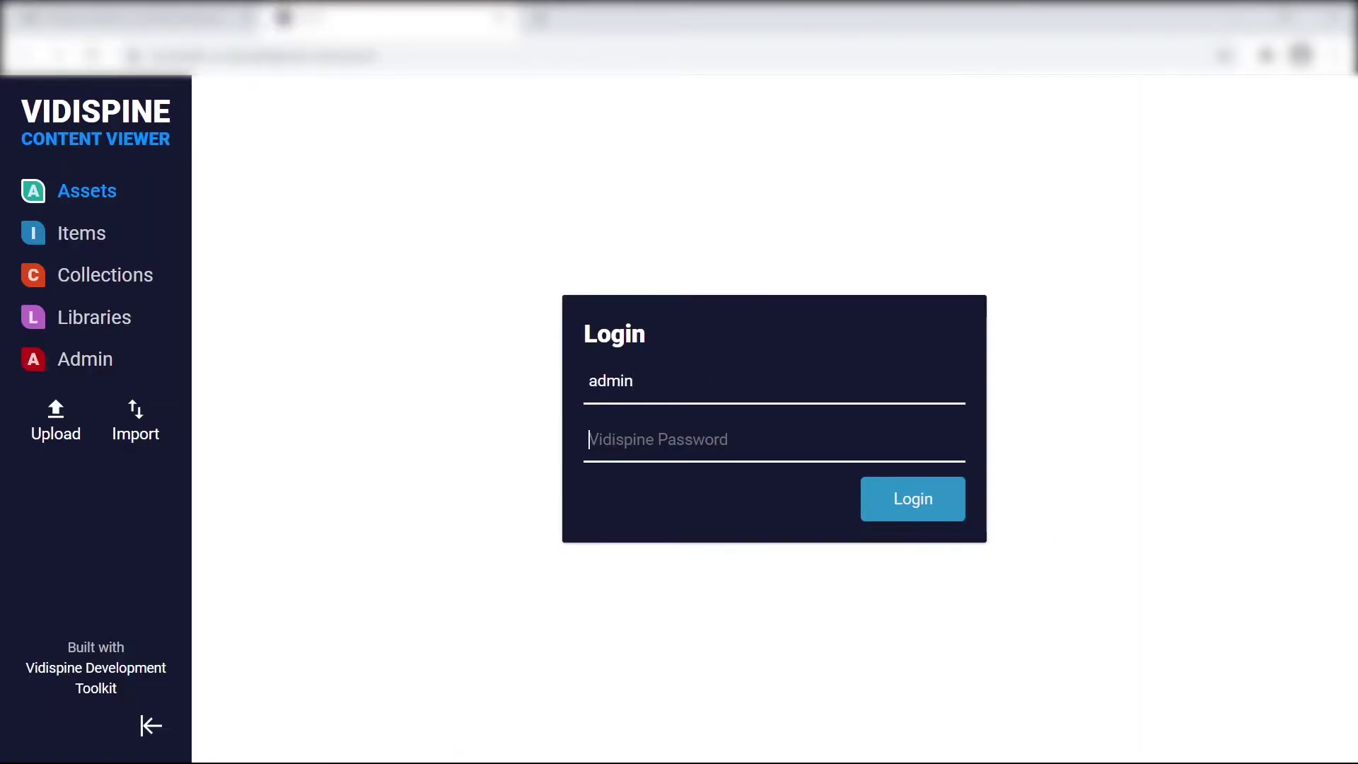
# Enter the admin account's password and log in to Vidispine Content Viewer
pyautogui.press('Tab')
pyautogui.write('admin')
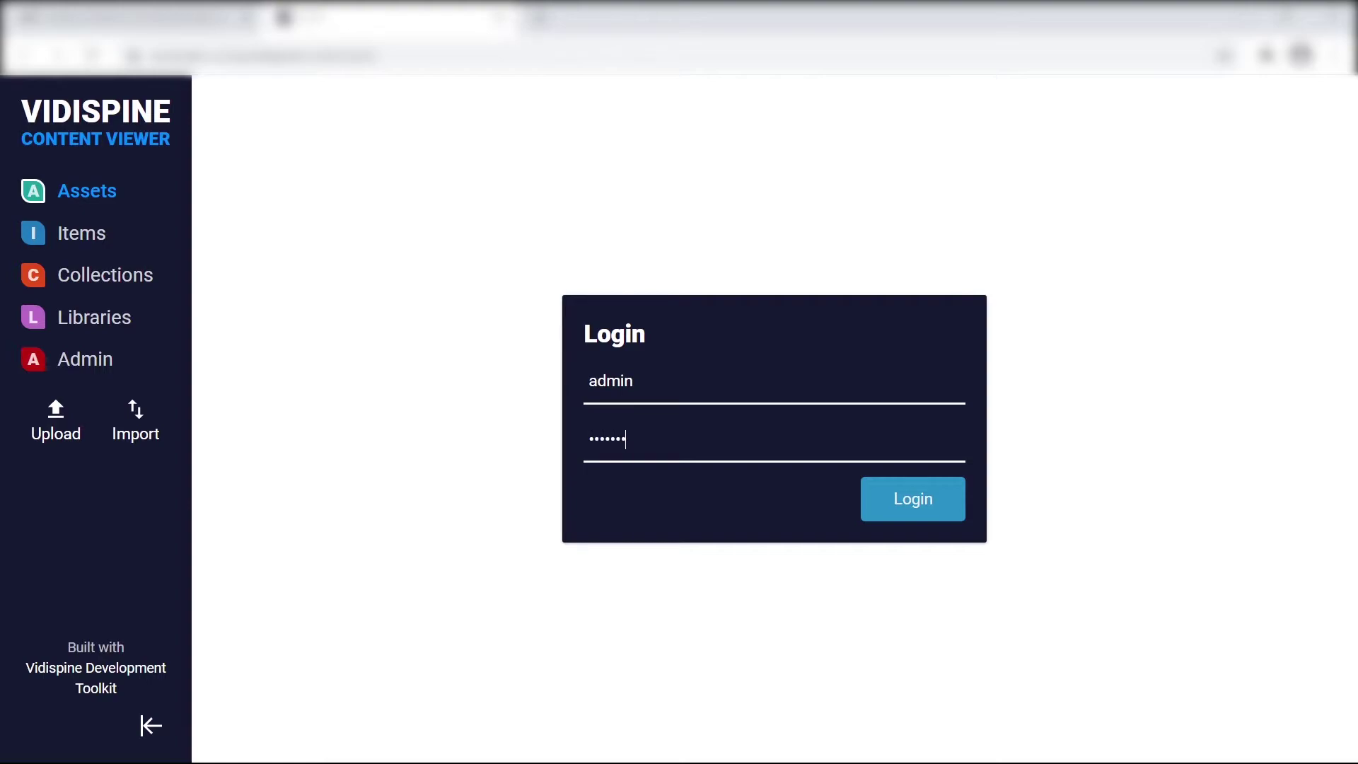
pyautogui.press('Return')
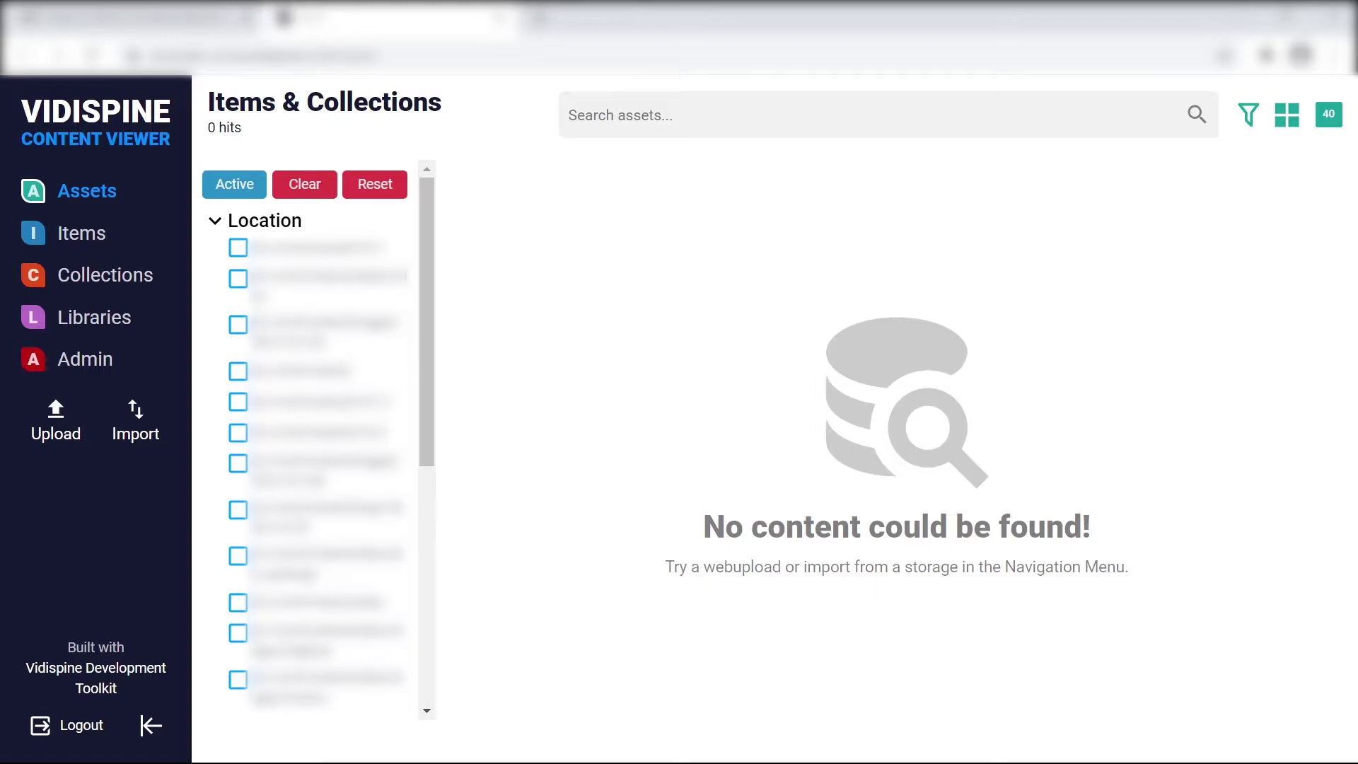
# Upload 'VT 1-2_Tickets in Vidispine.mp4' and close the upload window once it shows FINISHED
pyautogui.click(36, 412)
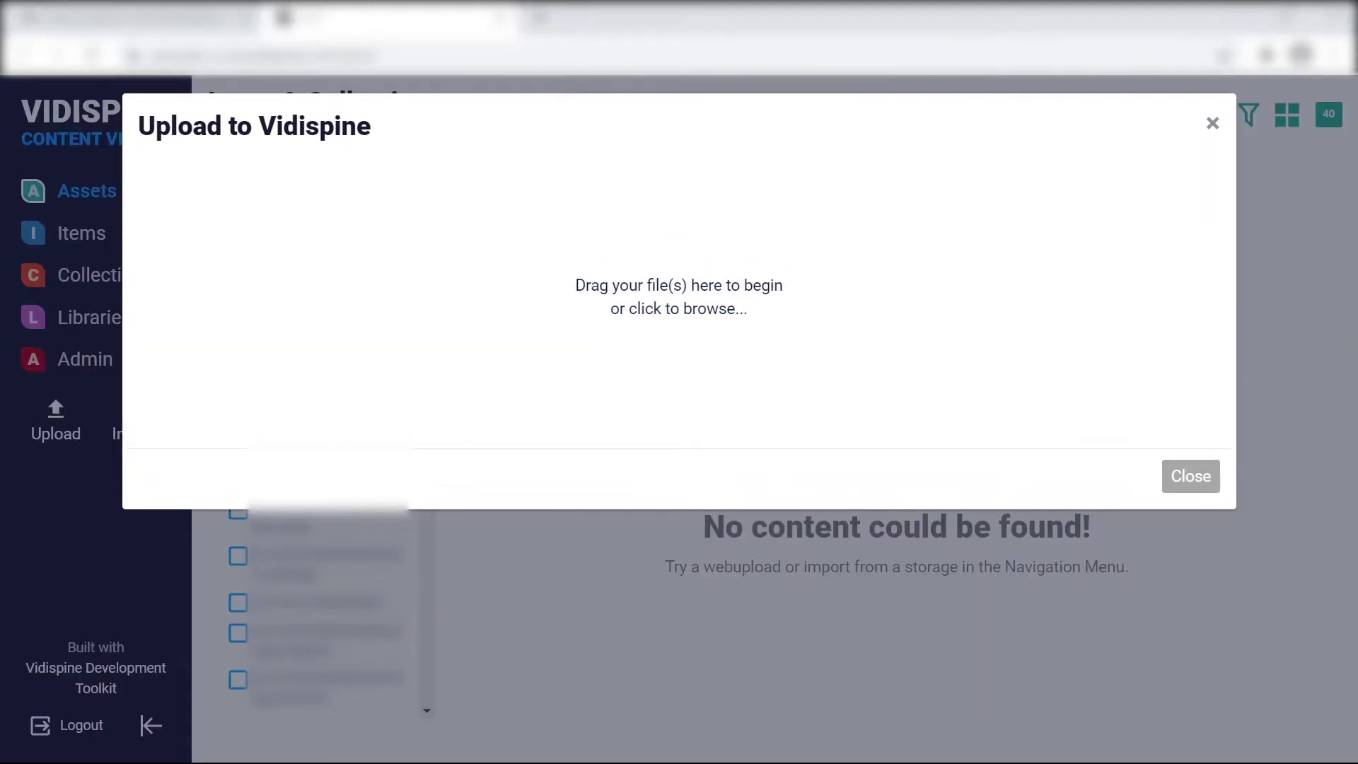
pyautogui.moveTo(1160, 43); pyautogui.dragTo(665, 312)
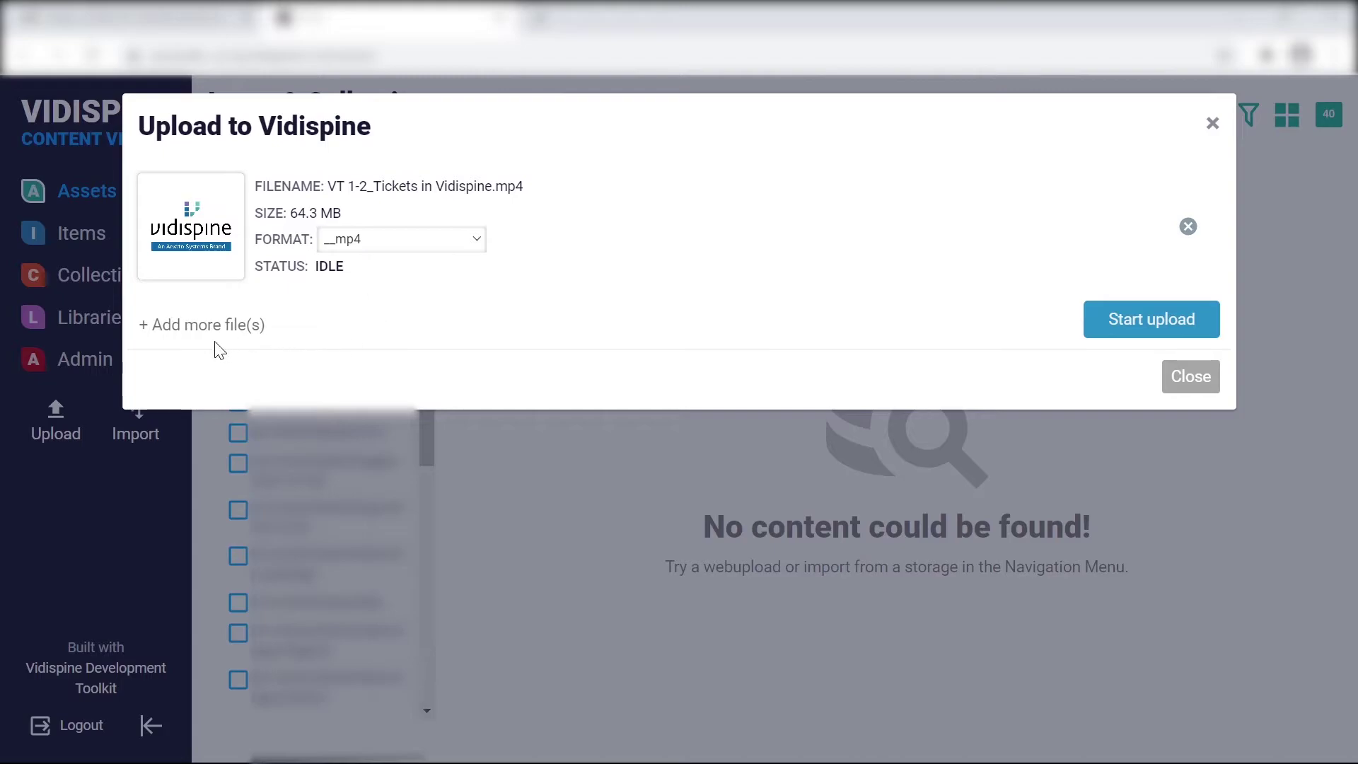
pyautogui.click(1166, 333)
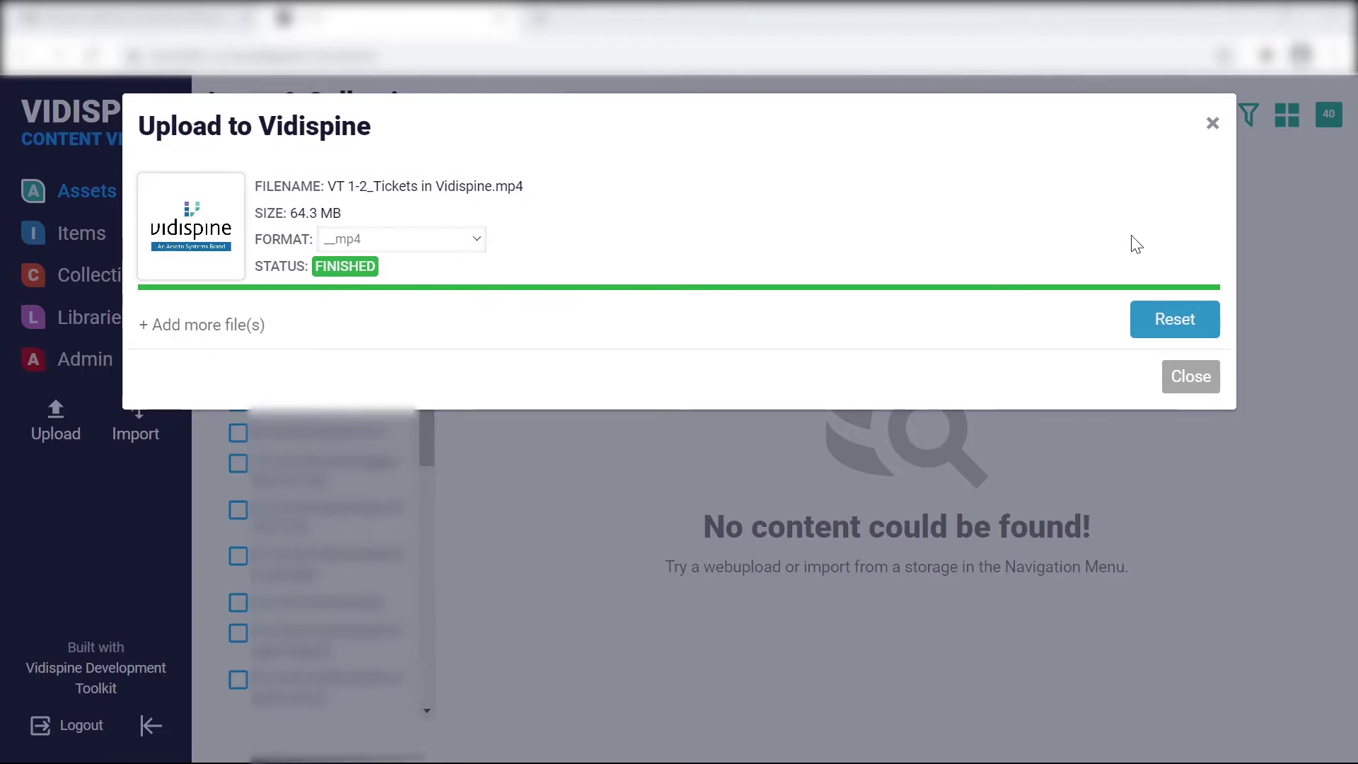
pyautogui.click(1195, 379)
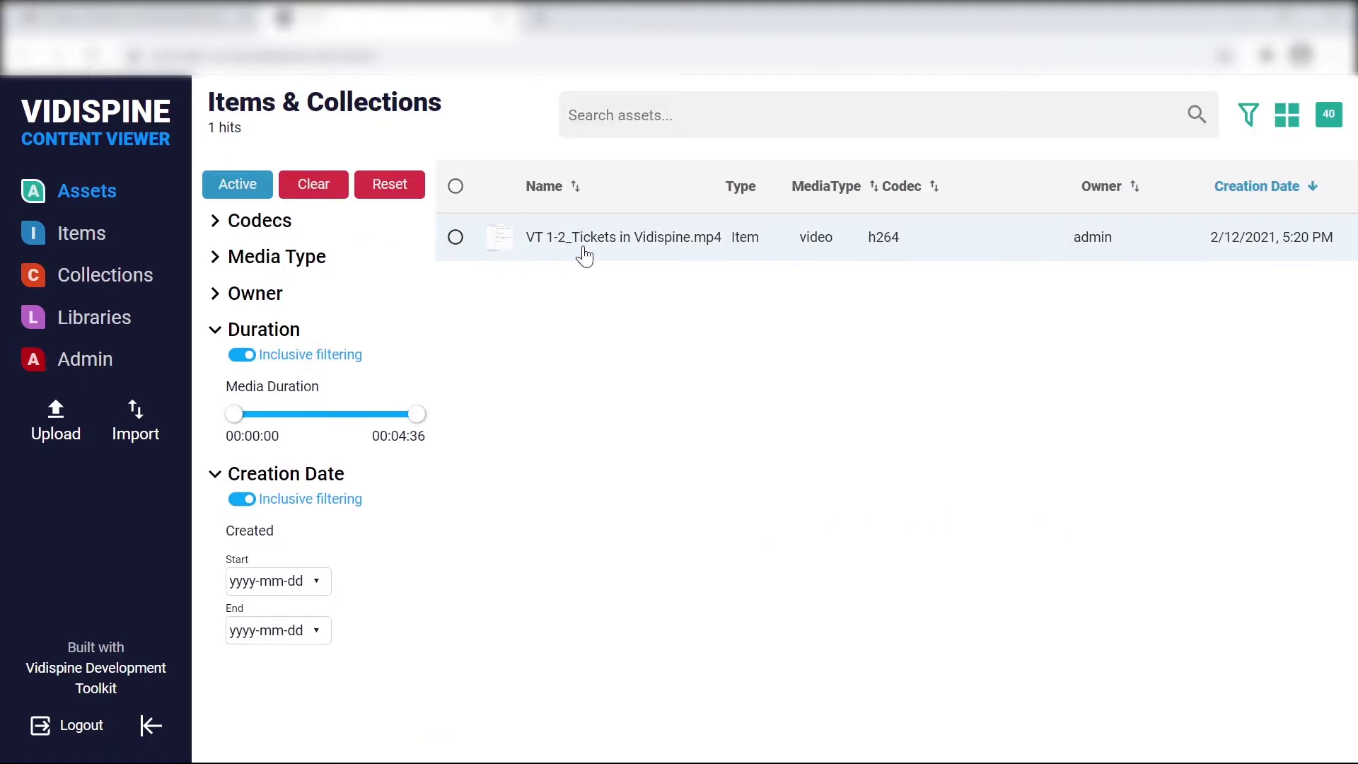
# Open the VT 1-2_Tickets detail panel, ticking then unticking its checkbox
pyautogui.click(584, 256)
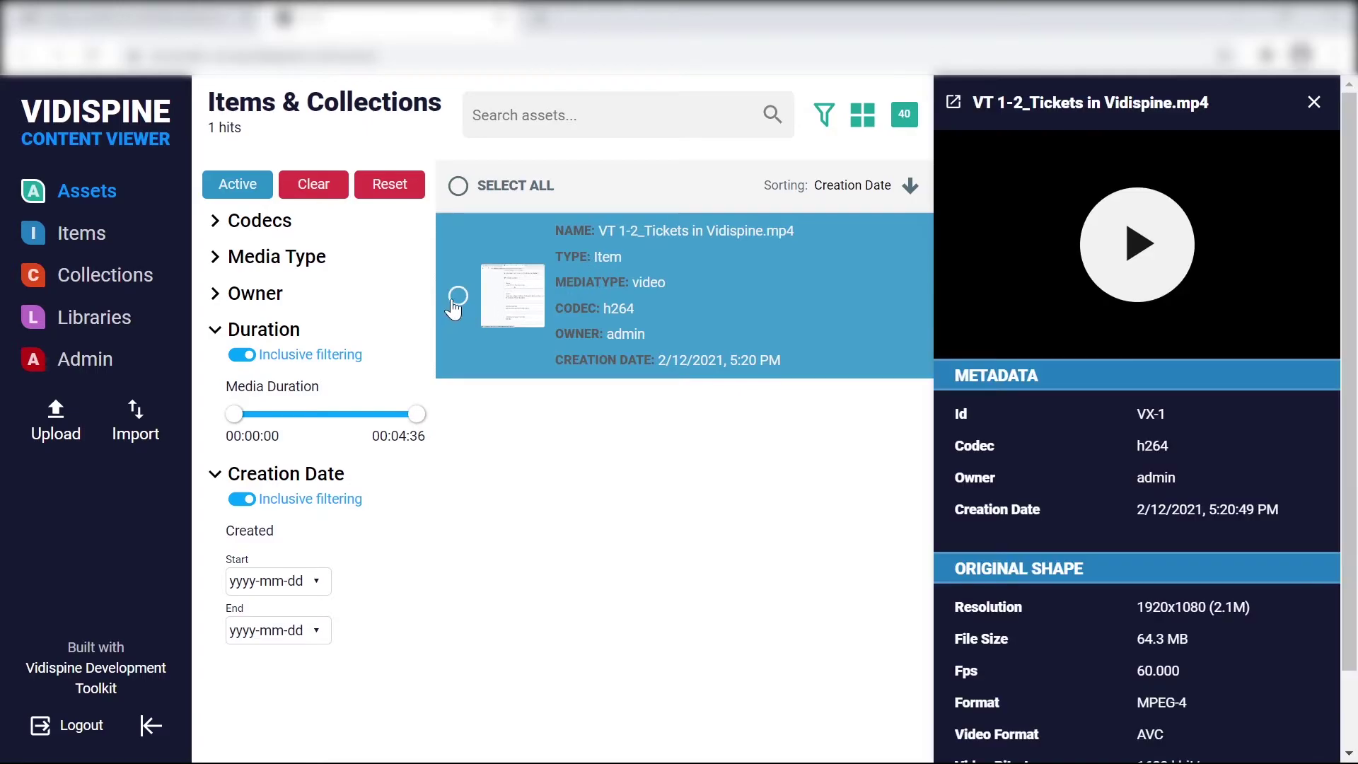
pyautogui.click(456, 297)
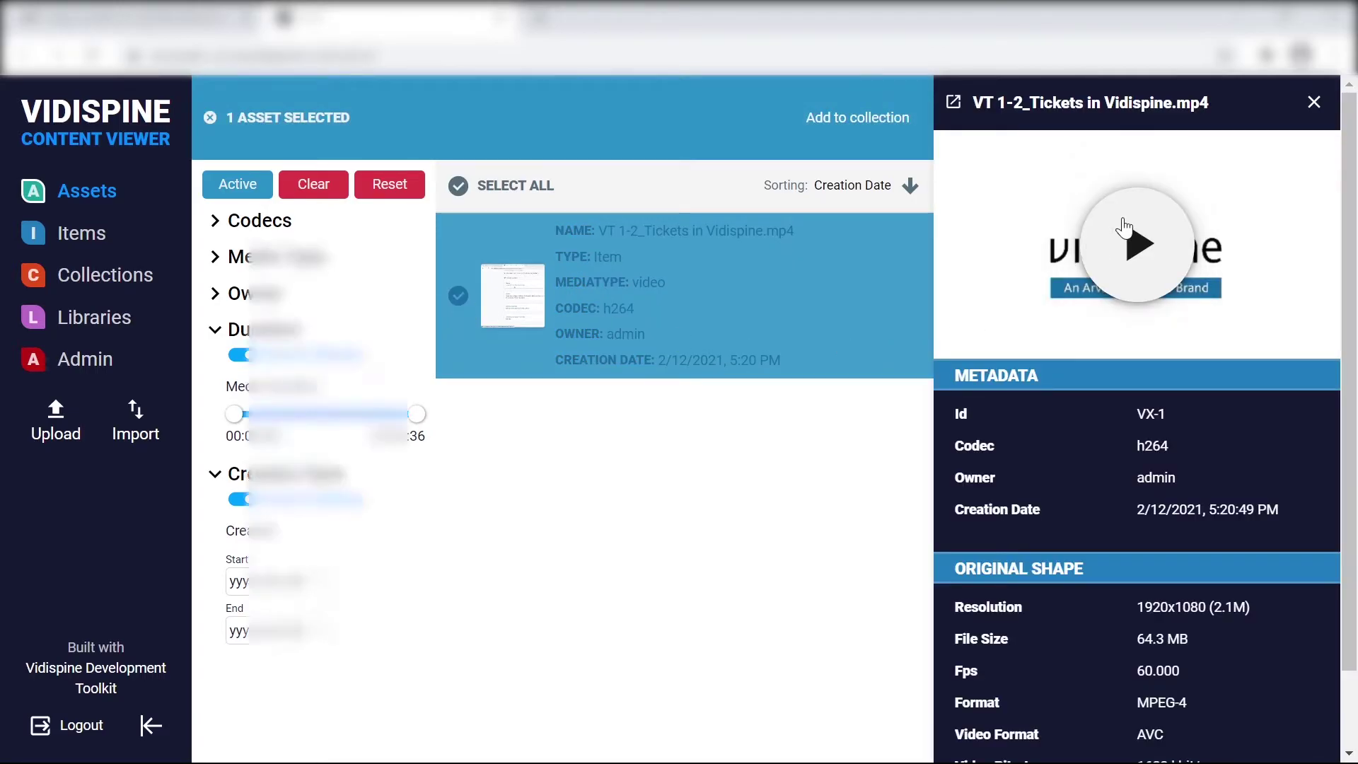
pyautogui.scroll(-1, 1101, 481)
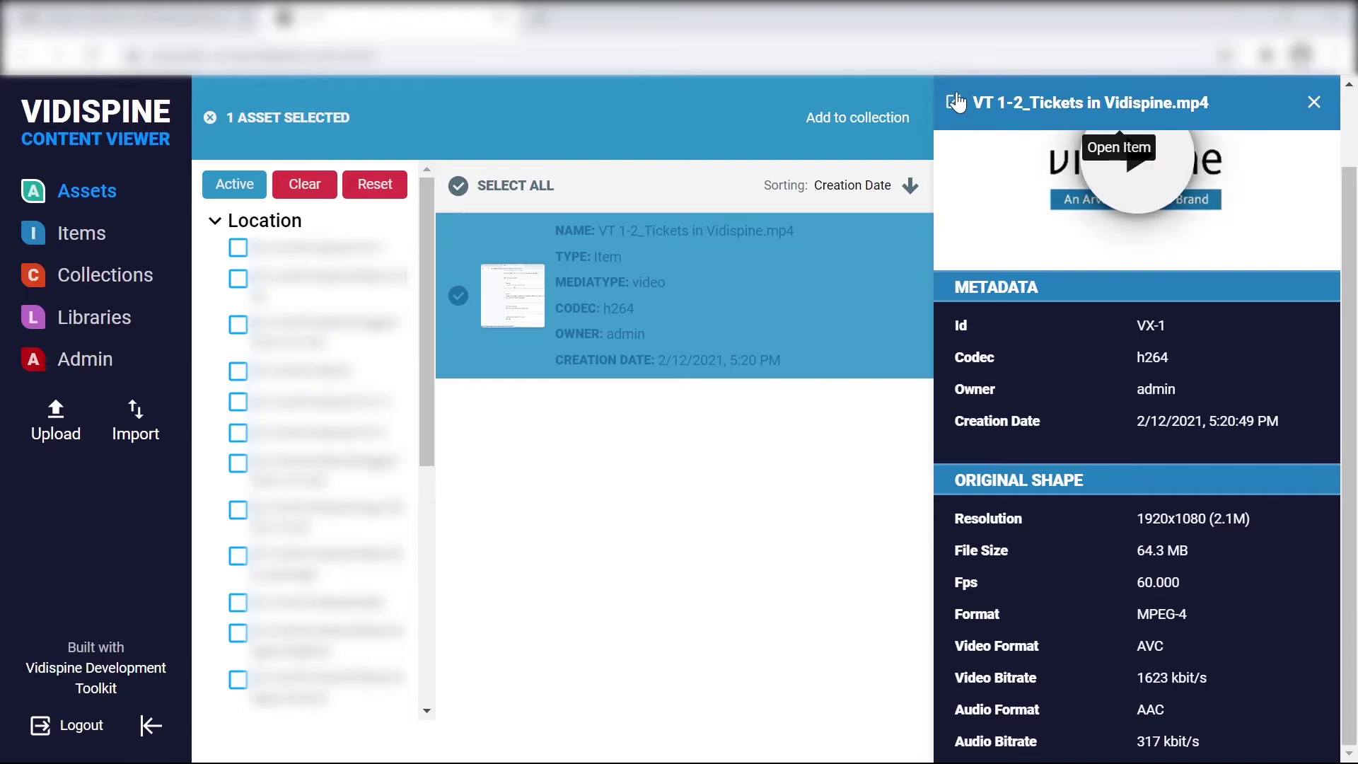
pyautogui.click(459, 297)
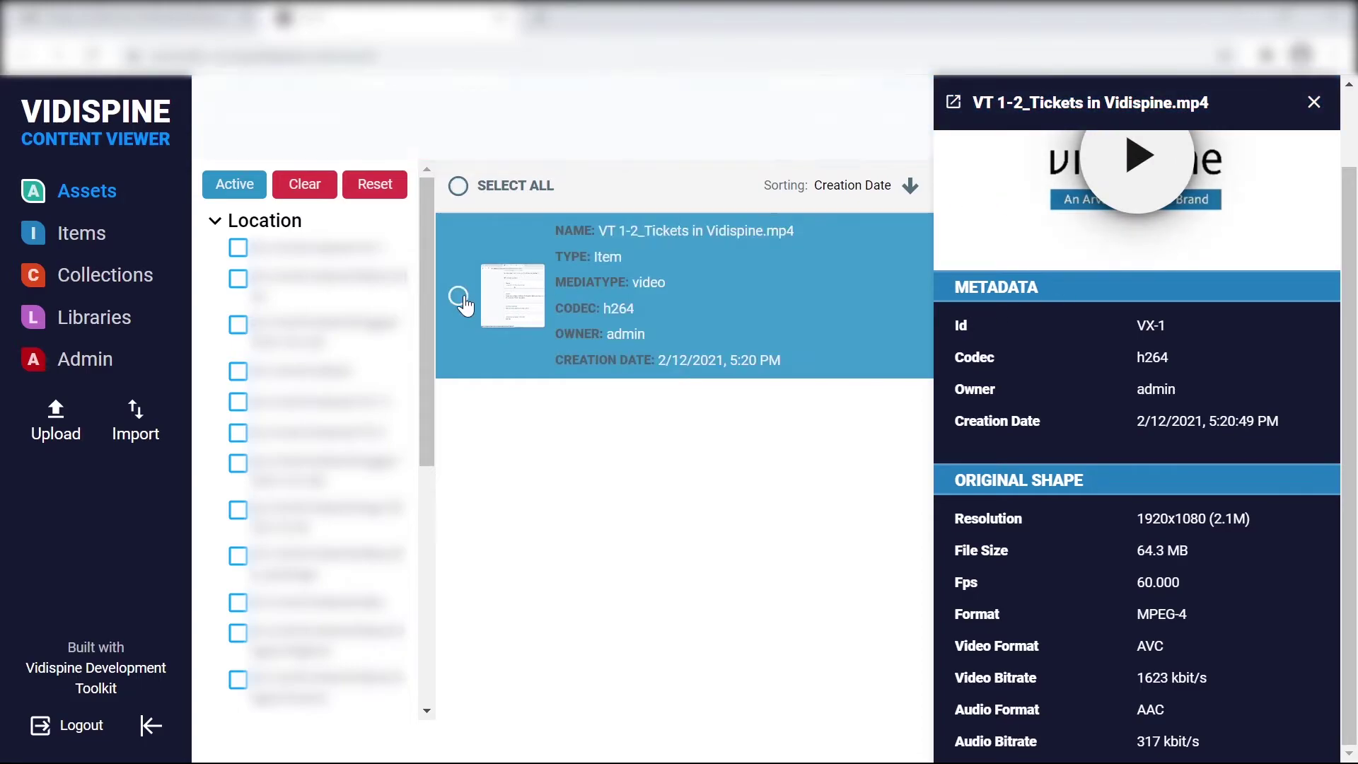
pyautogui.scroll(1, 1104, 297)
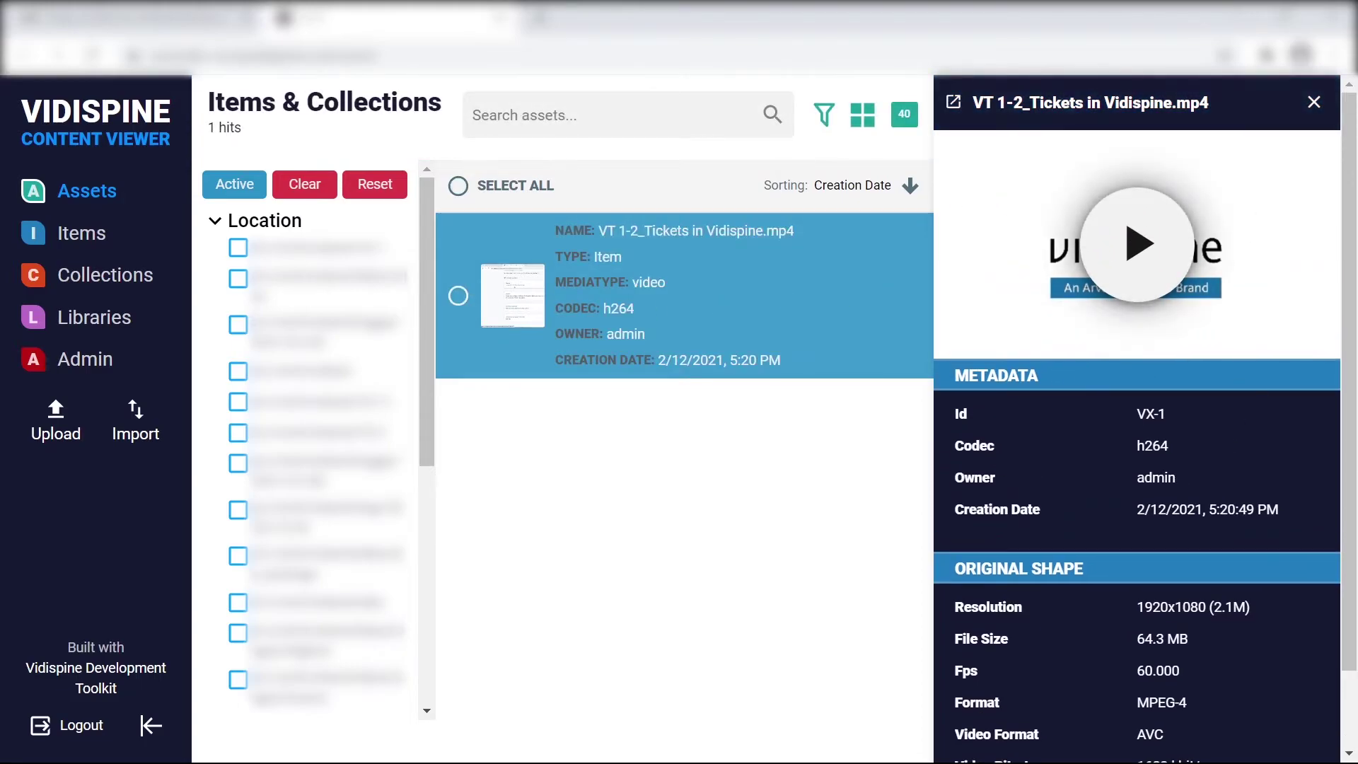
pyautogui.scroll(-1, 1177, 396)
# Open the VX-1 item page and view options for its __mp4 and original shapes
pyautogui.click(965, 108)
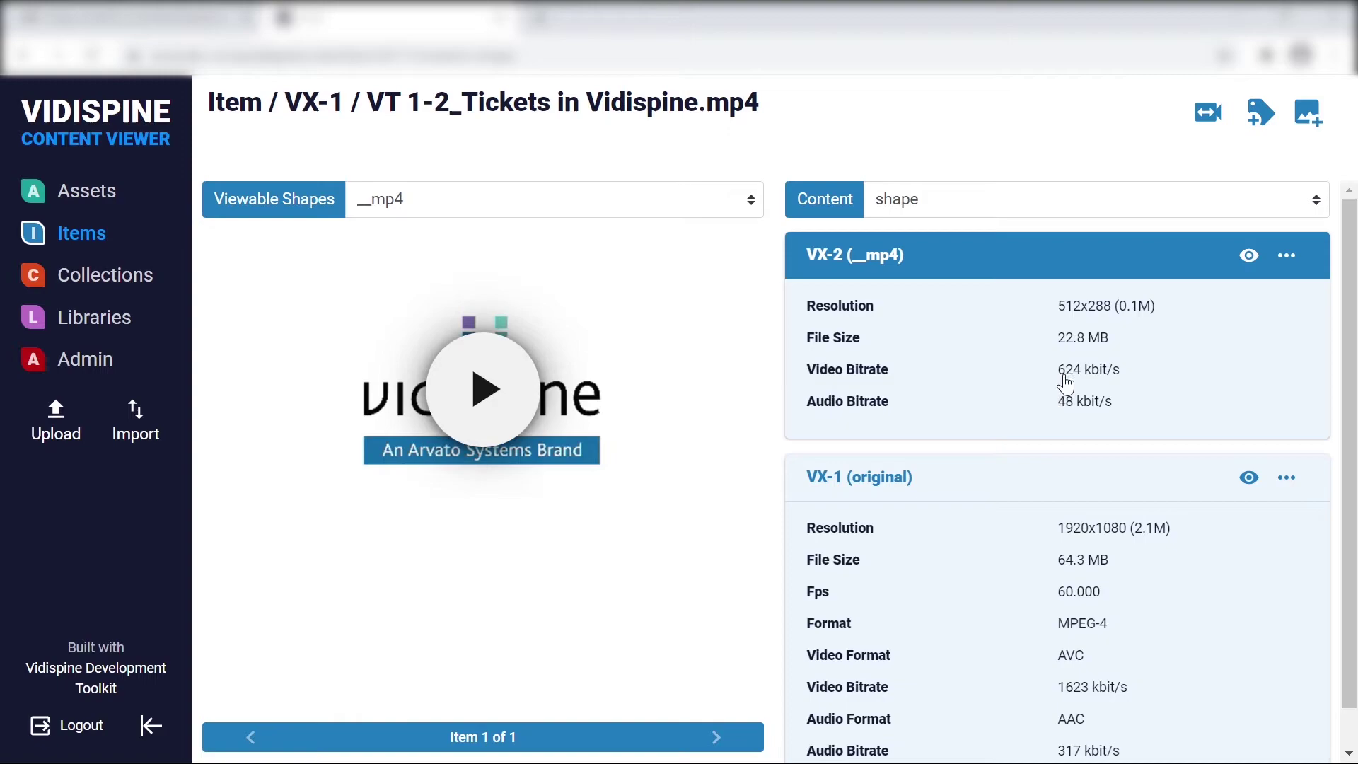
pyautogui.click(1295, 257)
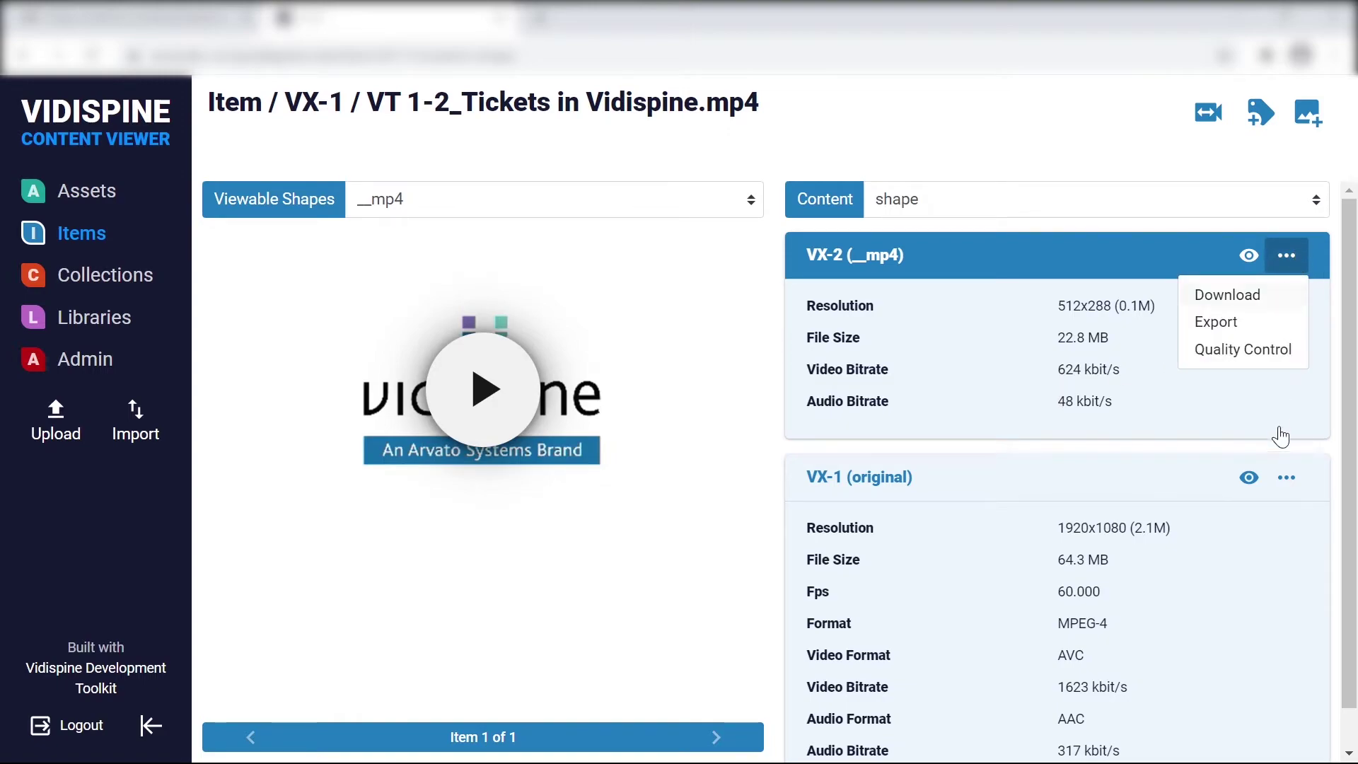
pyautogui.click(1288, 478)
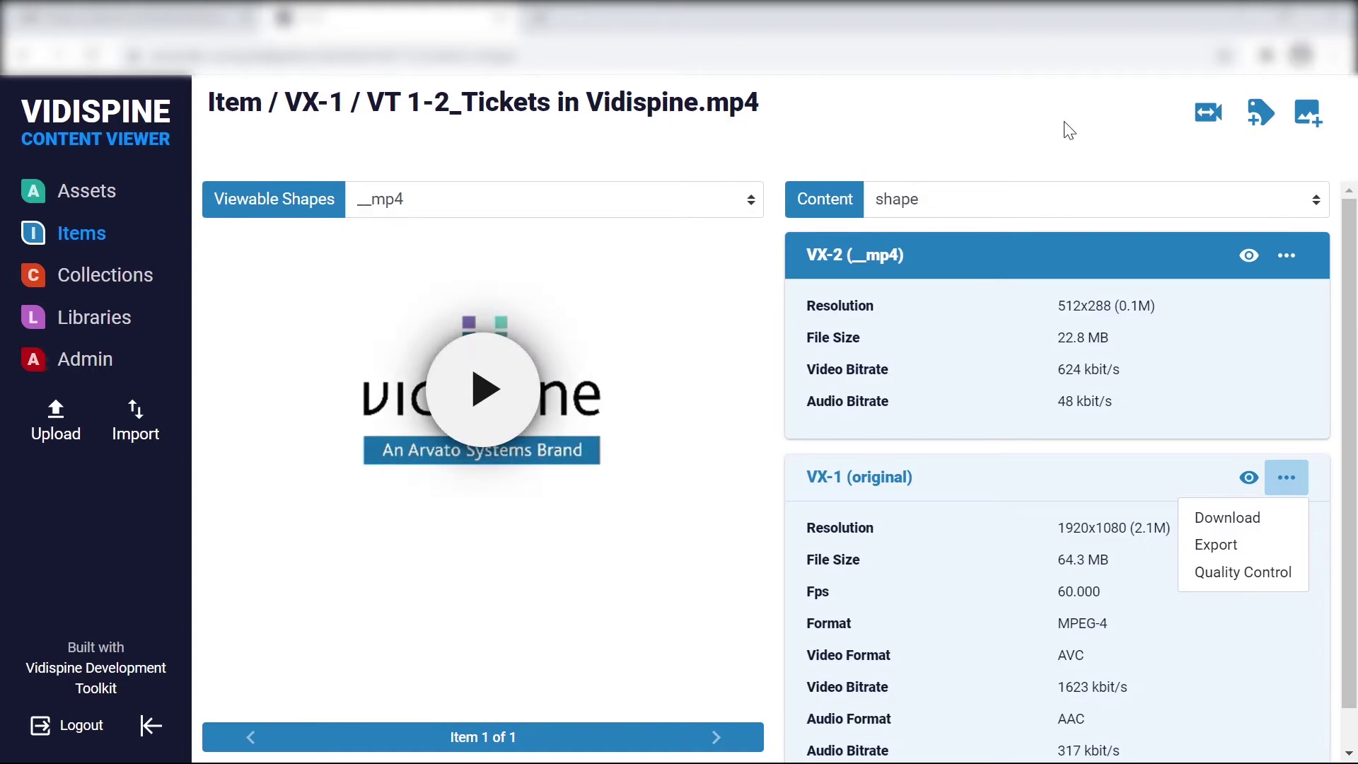
# Transcode VX-1 to __flv with AVService, noting the USD 0.16 estimated cost
pyautogui.click(1224, 125)
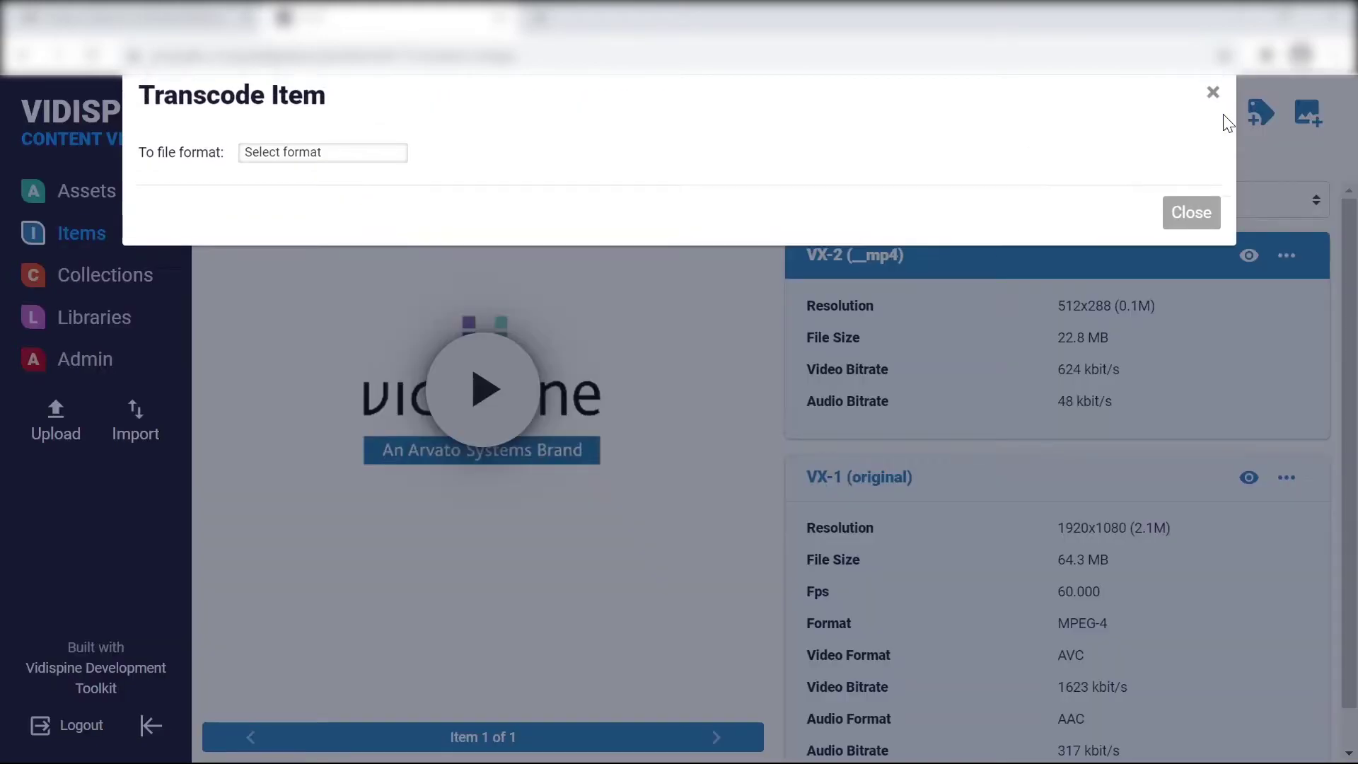
pyautogui.click(377, 185)
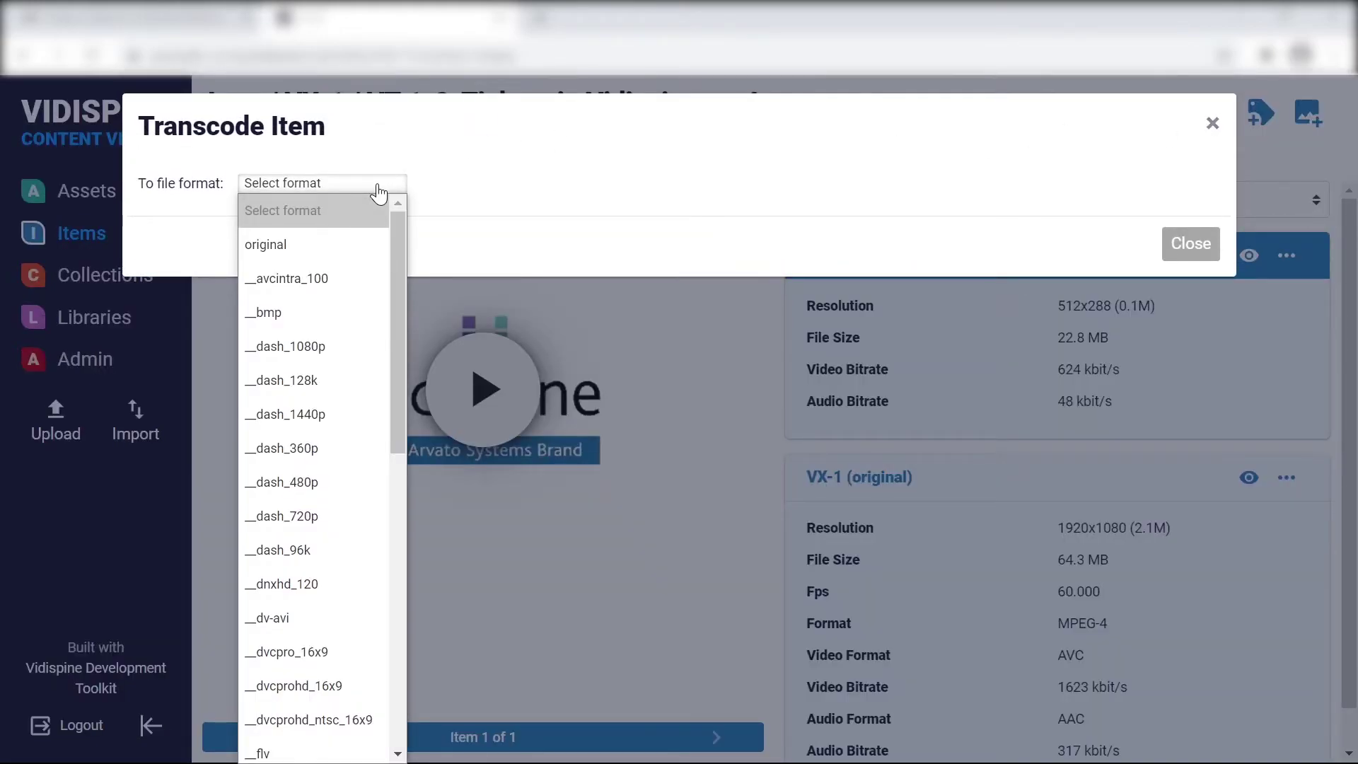
pyautogui.scroll(-6, 365, 254)
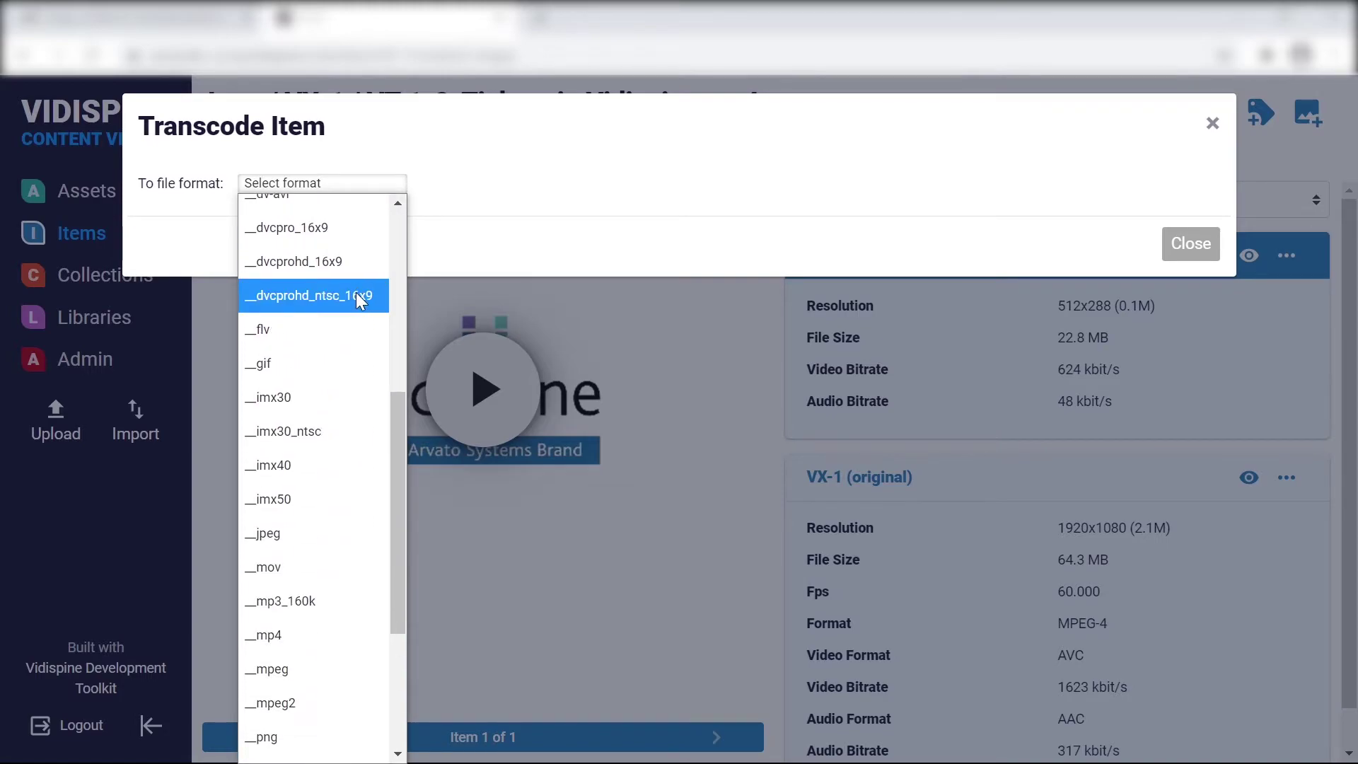
pyautogui.click(338, 328)
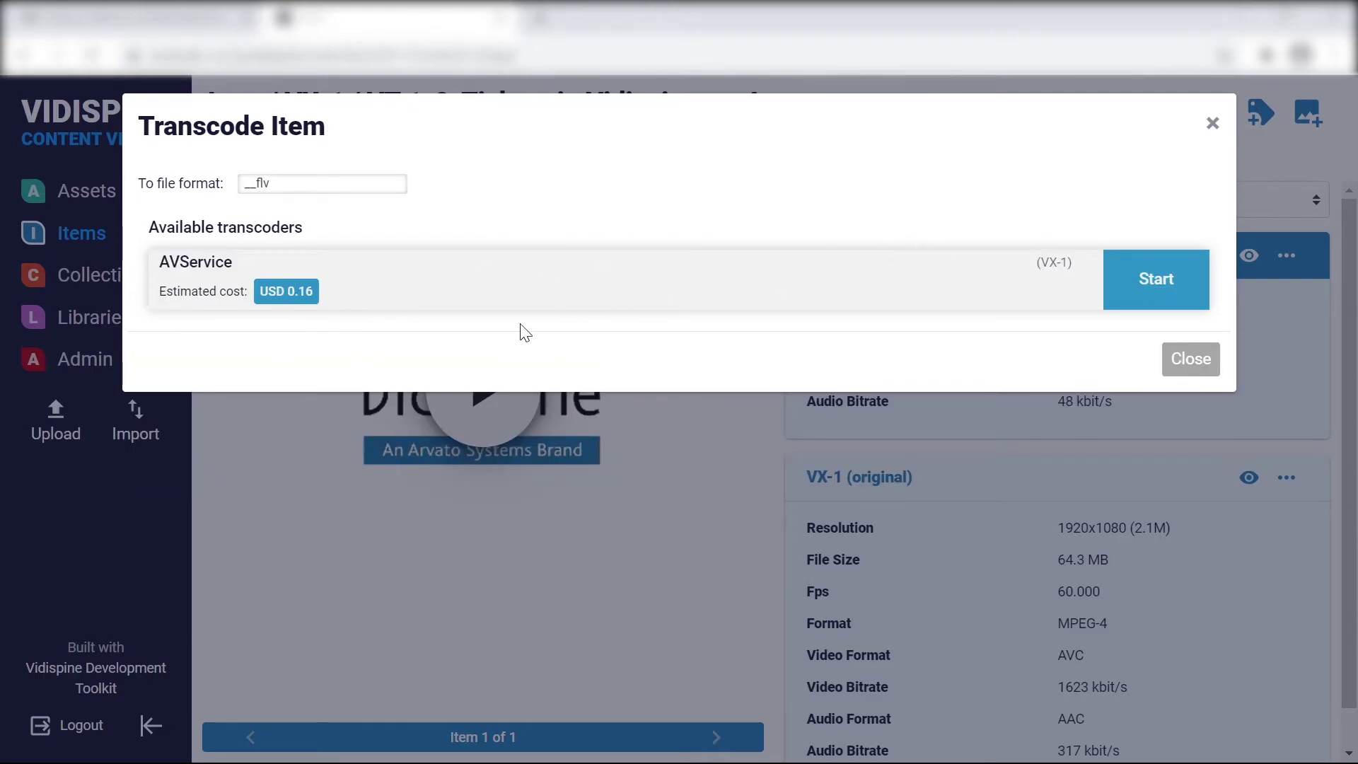
pyautogui.moveTo(337, 294); pyautogui.dragTo(227, 291)
pyautogui.click(382, 294)
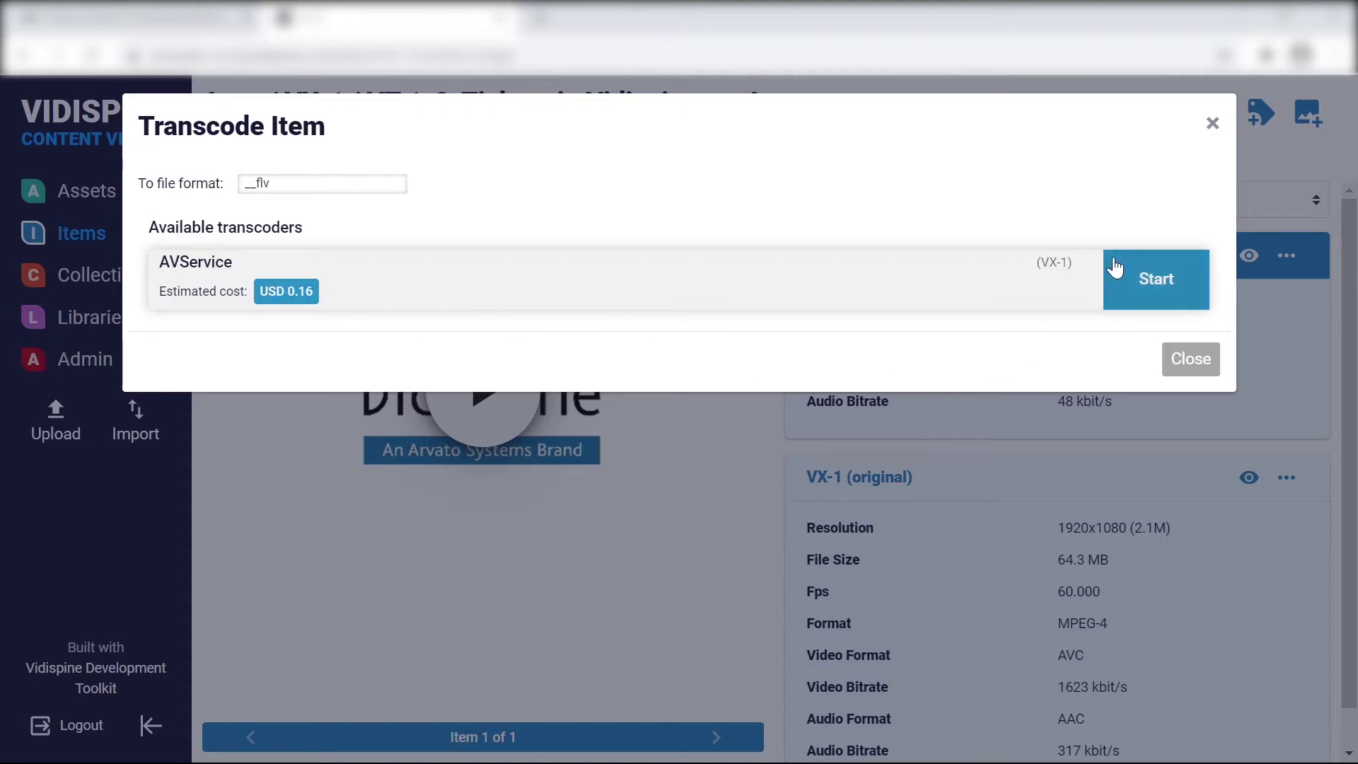
pyautogui.click(1155, 287)
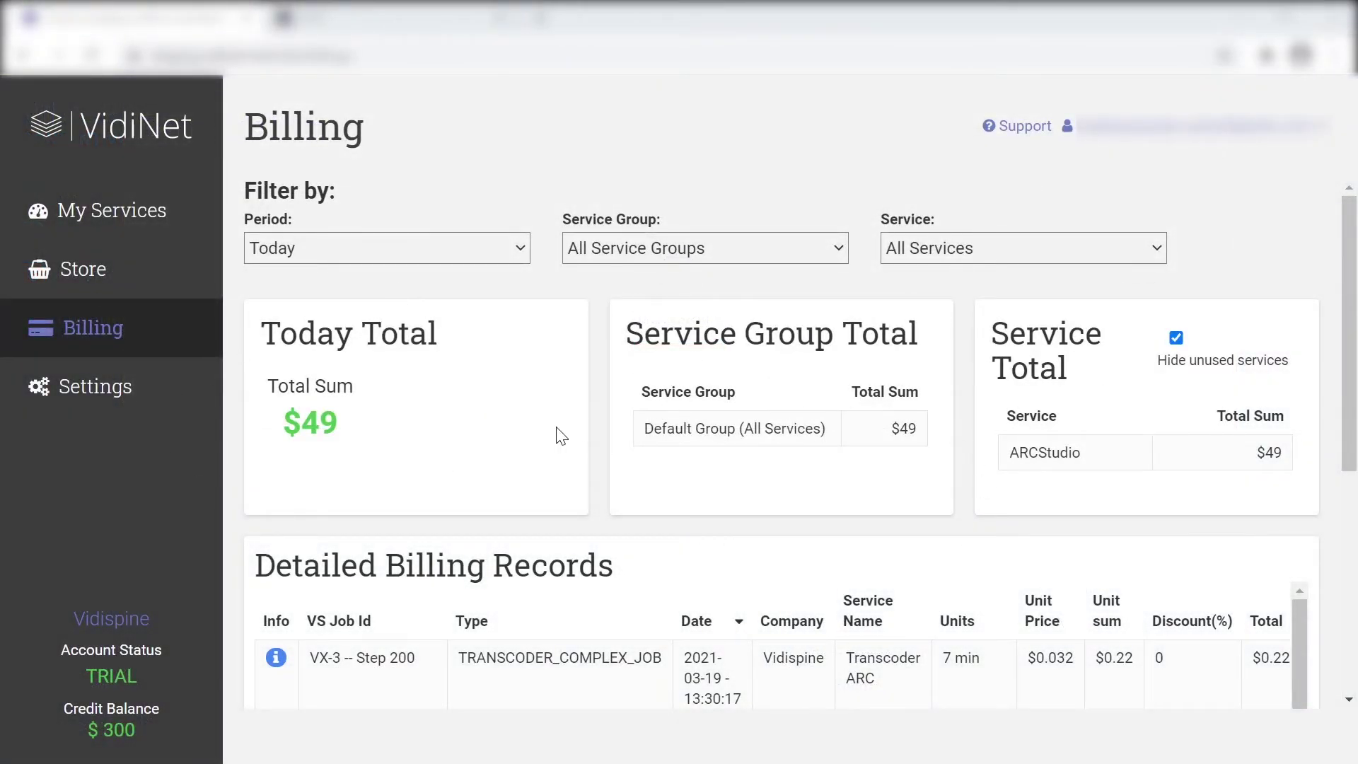
# Scroll through the Detailed Billing Records for today's $49.66 total
pyautogui.scroll(-6, 561, 435)
pyautogui.scroll(2, 521, 382)
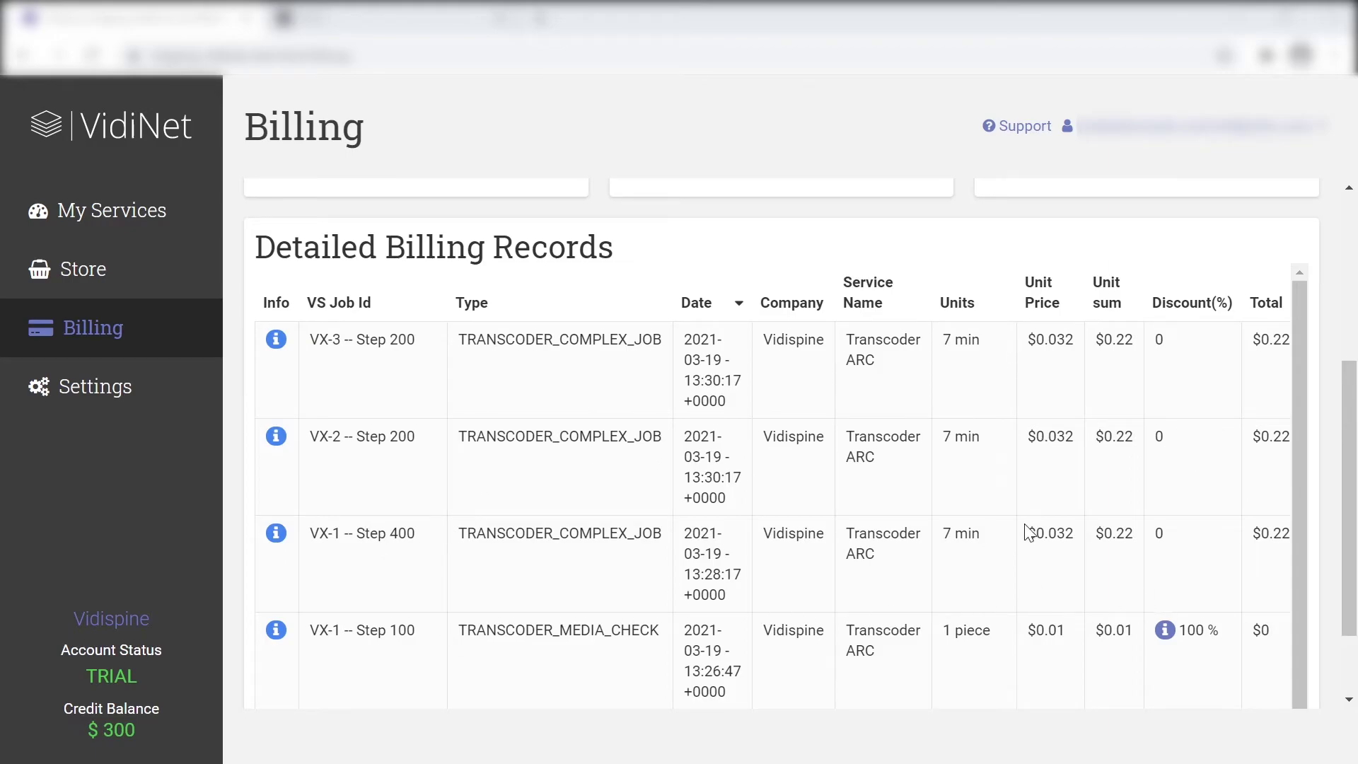
pyautogui.scroll(-1, 1150, 510)
pyautogui.scroll(1, 1149, 503)
pyautogui.scroll(3, 1132, 410)
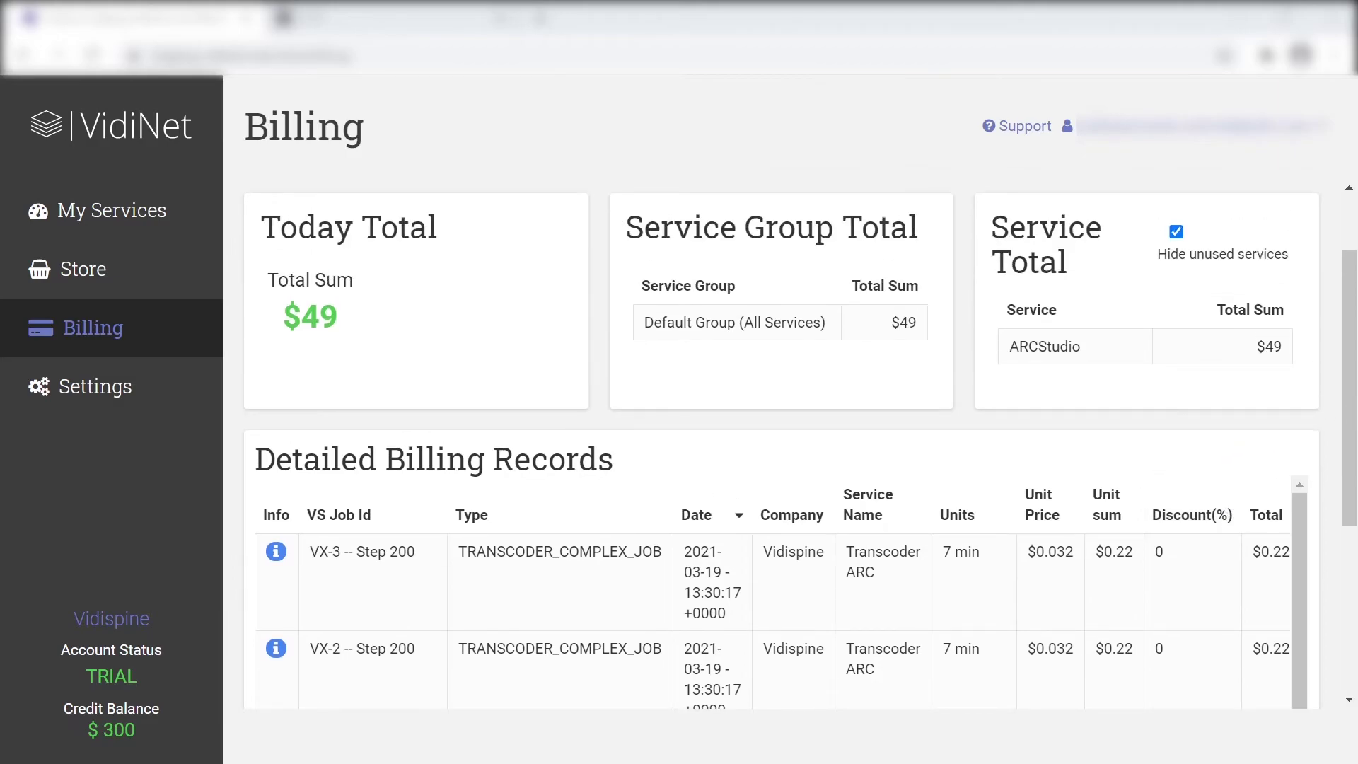
pyautogui.scroll(2, 973, 406)
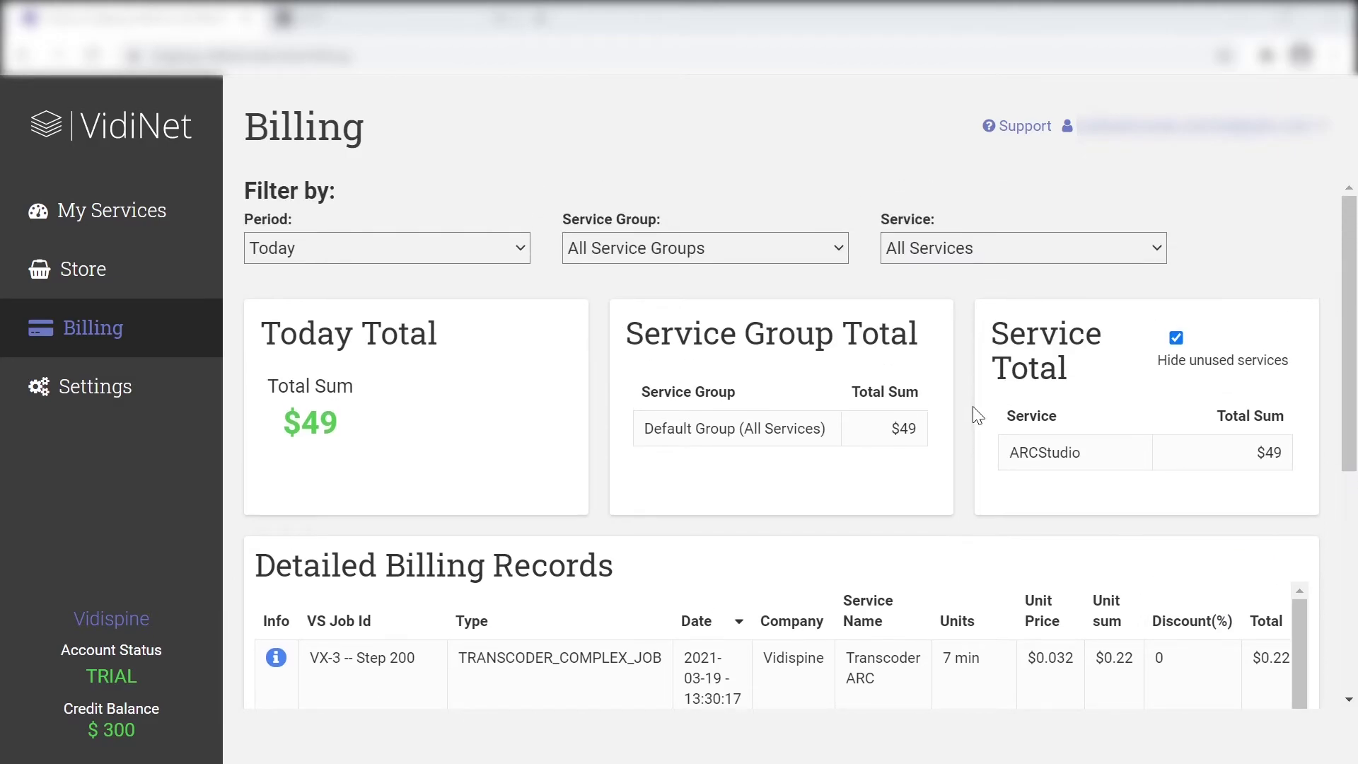
# Check the Period, Service Group and Service filters, keeping Today, all groups and all services
pyautogui.click(383, 249)
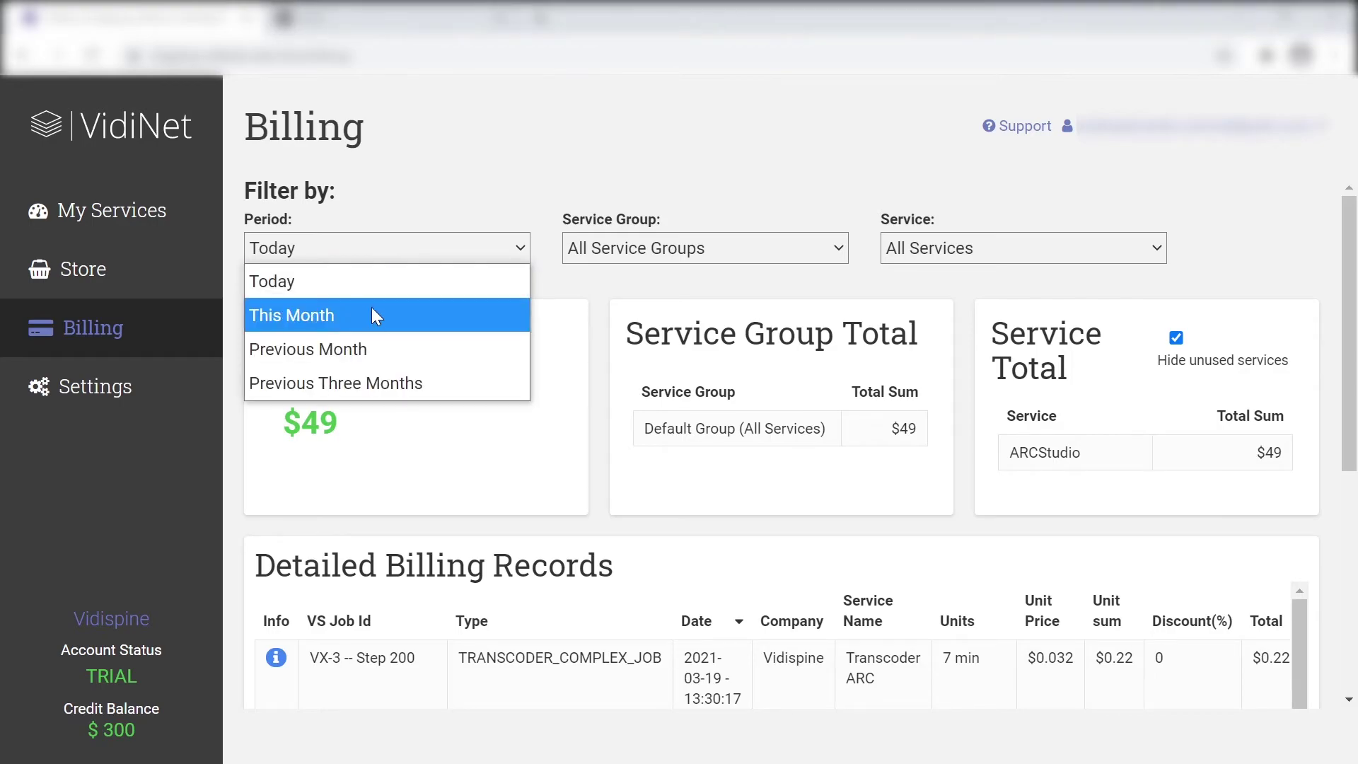
pyautogui.click(403, 254)
pyautogui.click(754, 248)
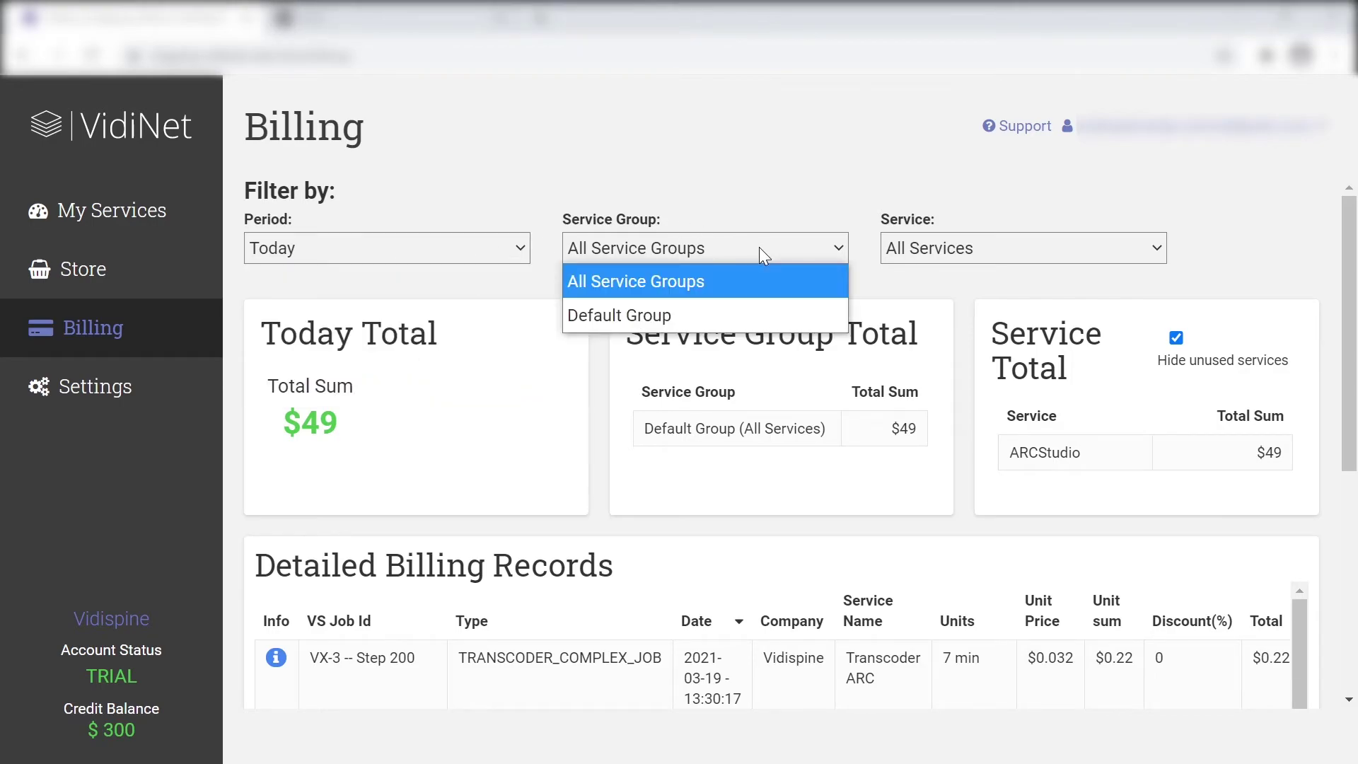
pyautogui.click(774, 247)
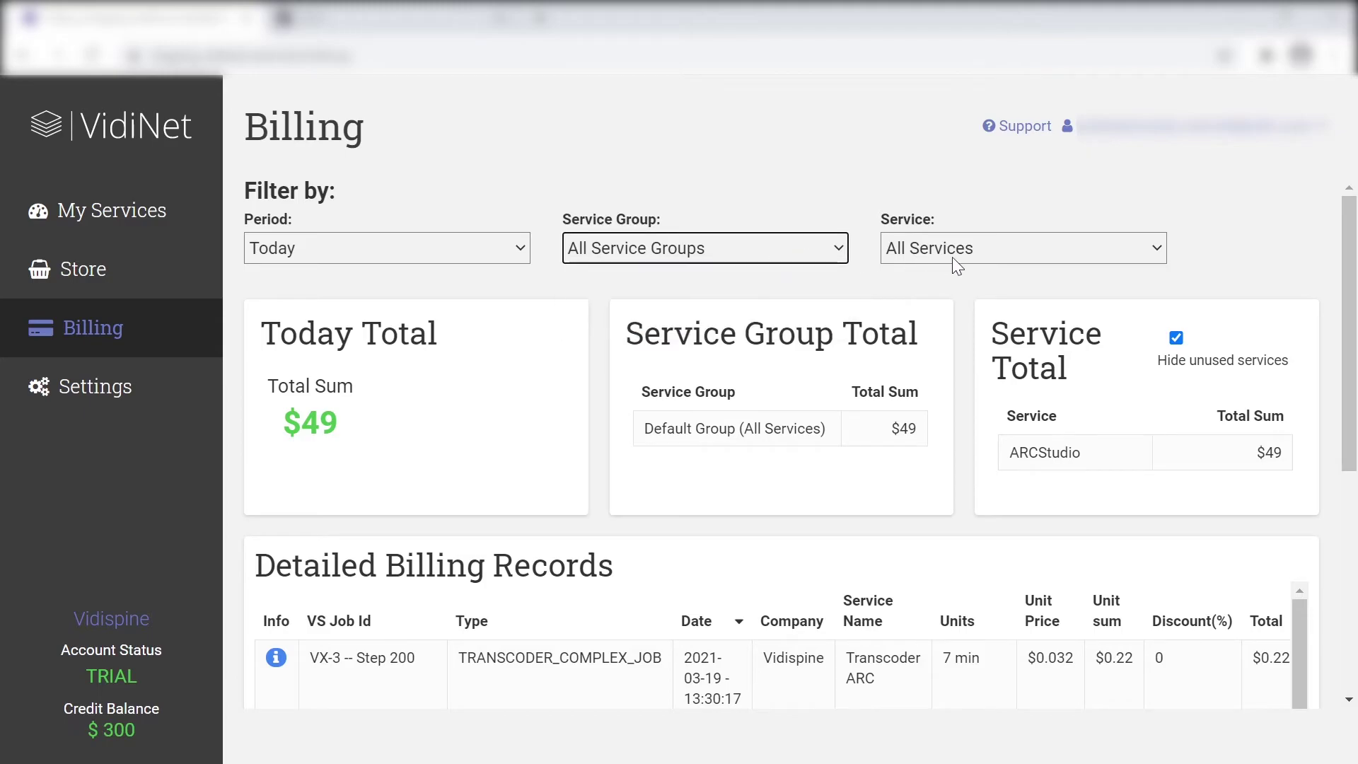
pyautogui.click(1048, 248)
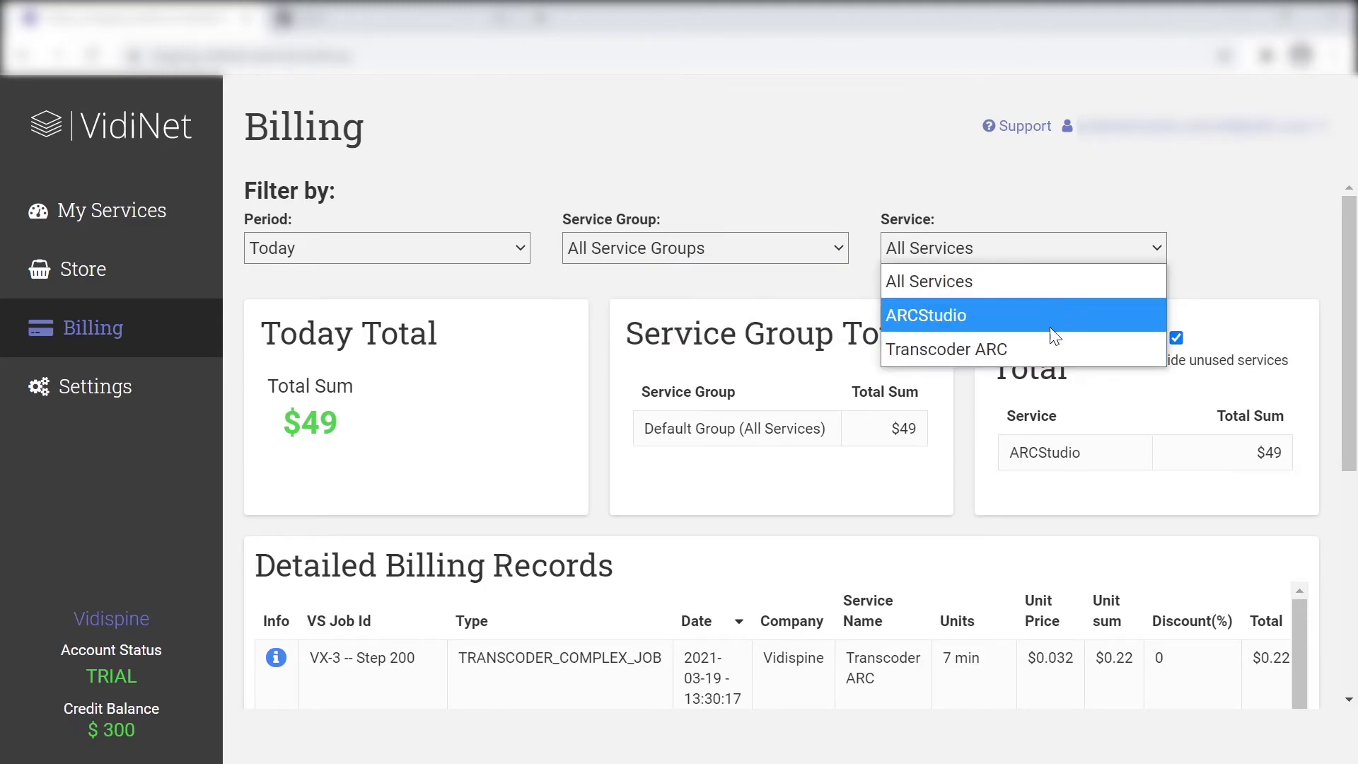
pyautogui.click(1060, 259)
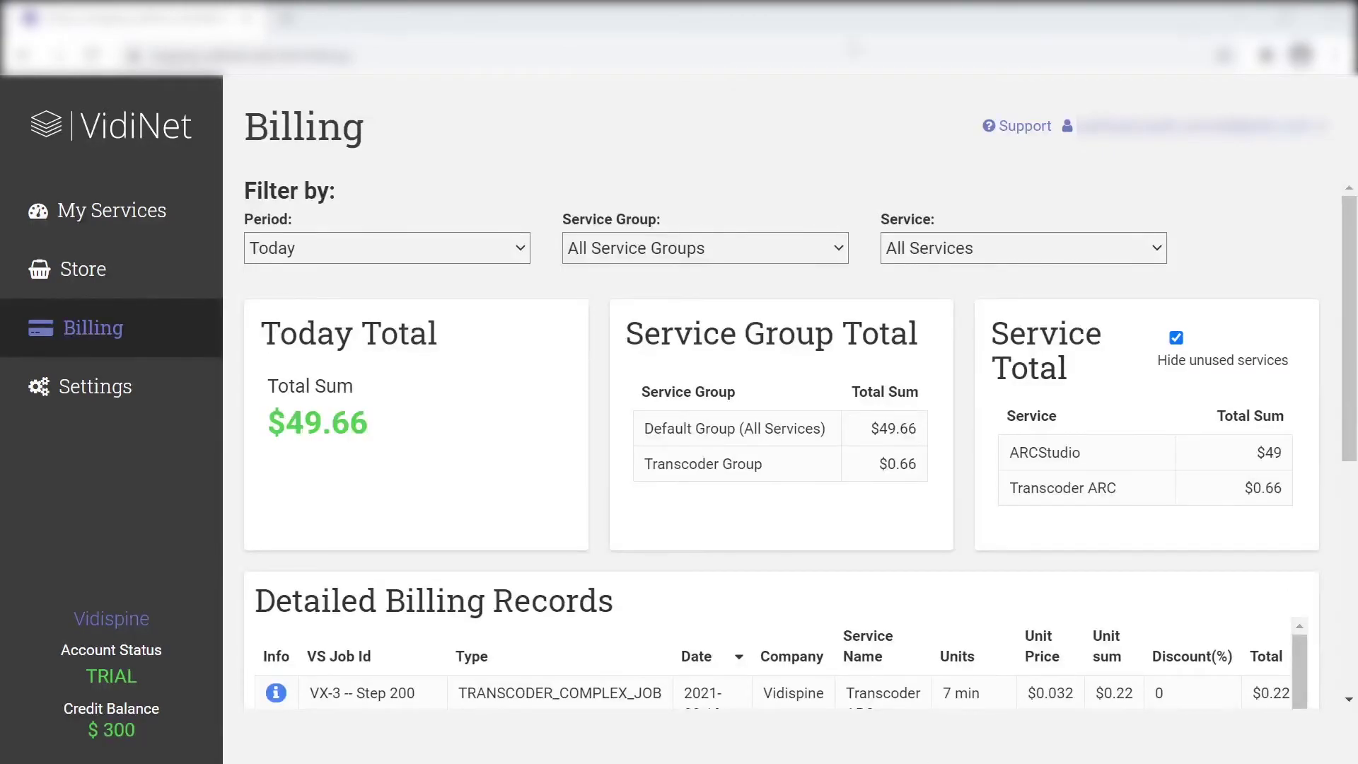
# Open Settings and view the Transcoder Group editor, cancelling without changes
pyautogui.click(134, 388)
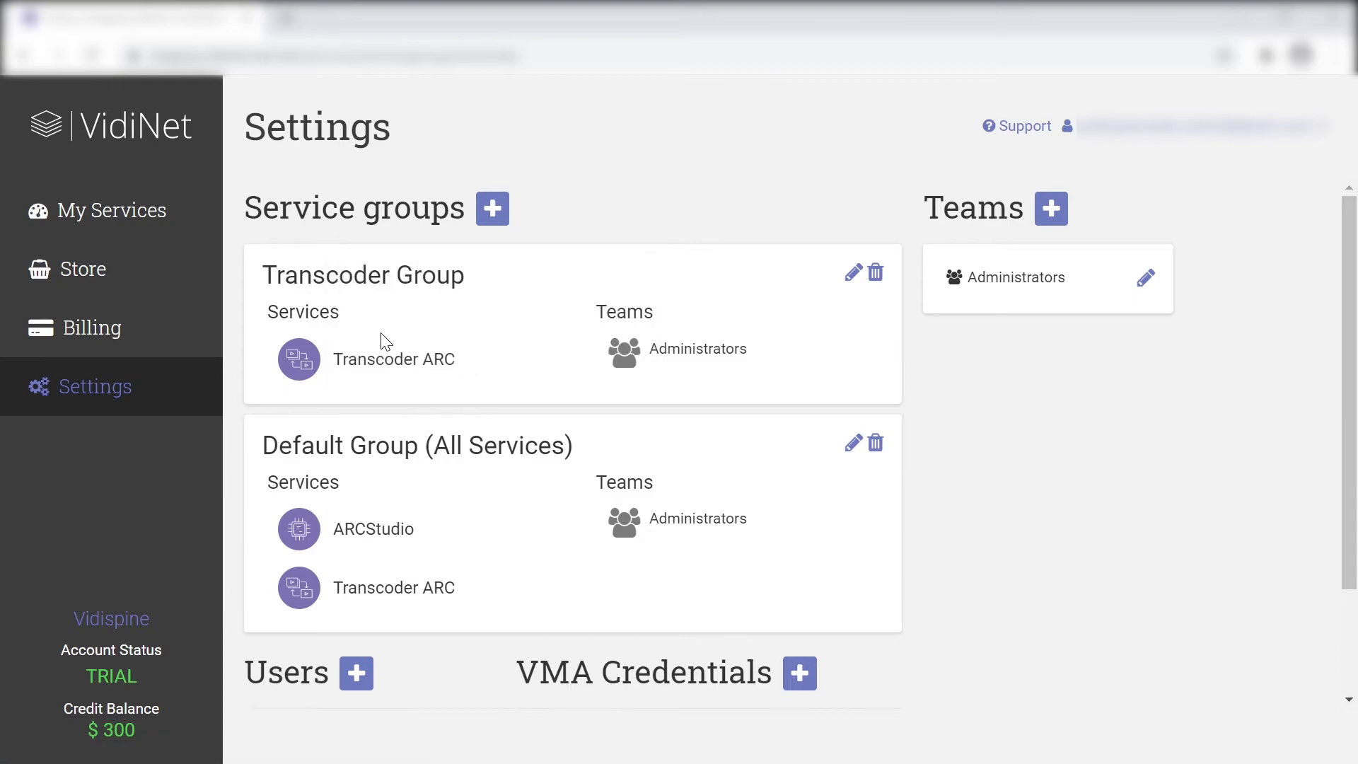
pyautogui.click(851, 276)
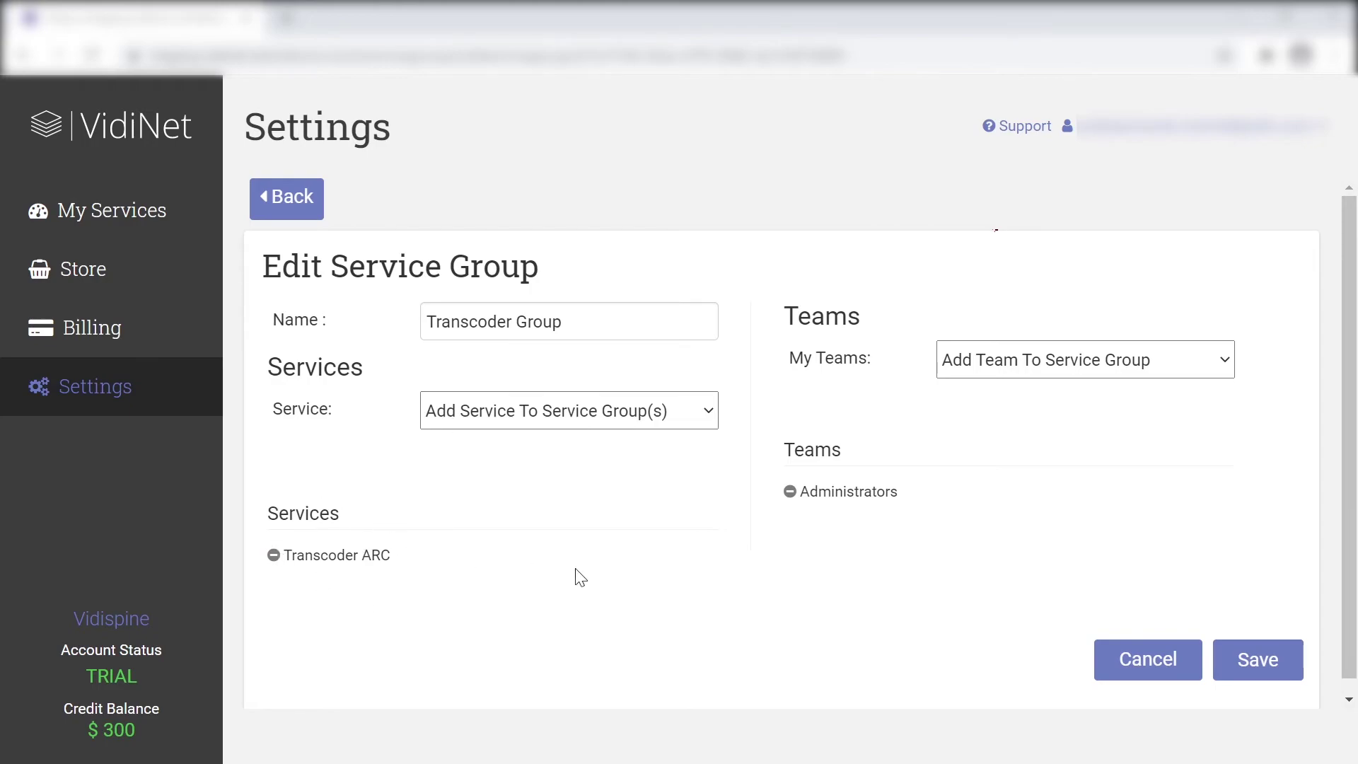
pyautogui.click(1160, 660)
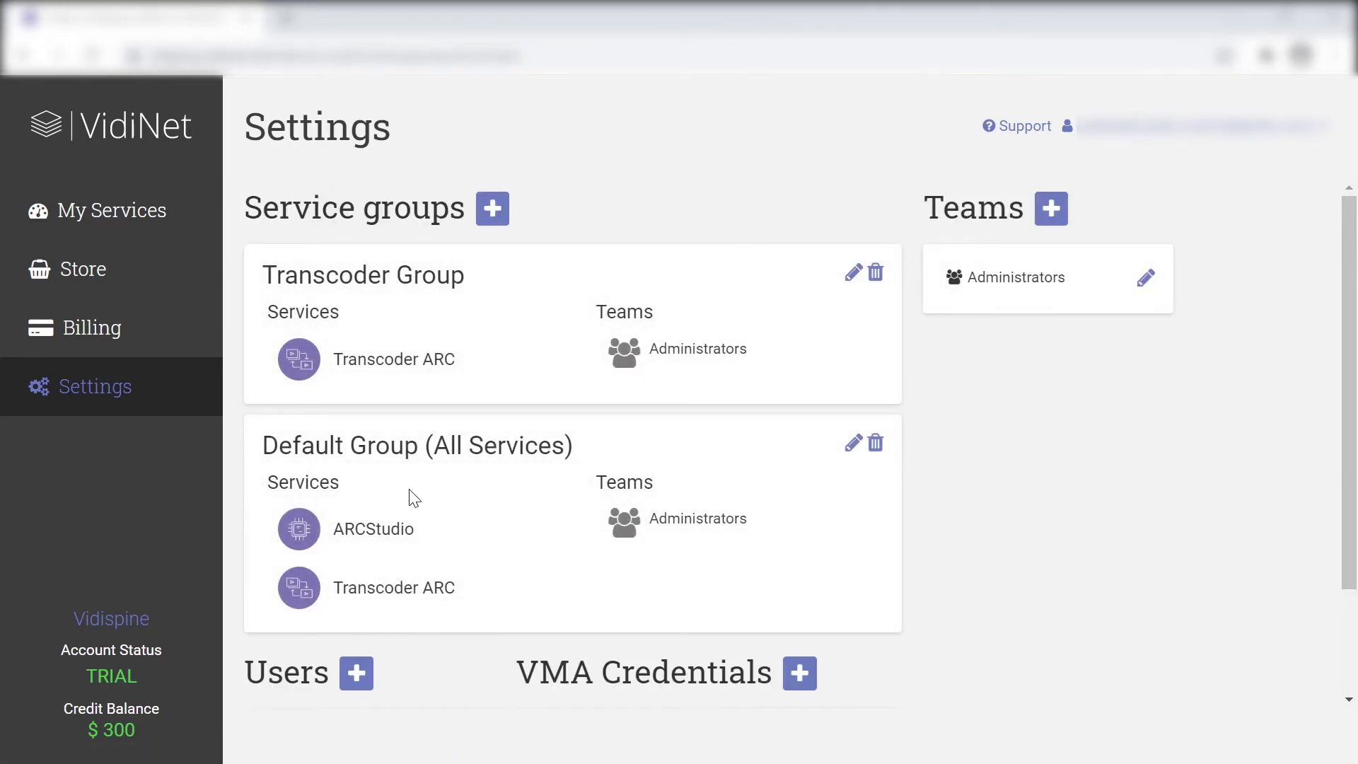
# Start a new user invitation, view the Team options, then abandon it and return to My Services
pyautogui.click(357, 674)
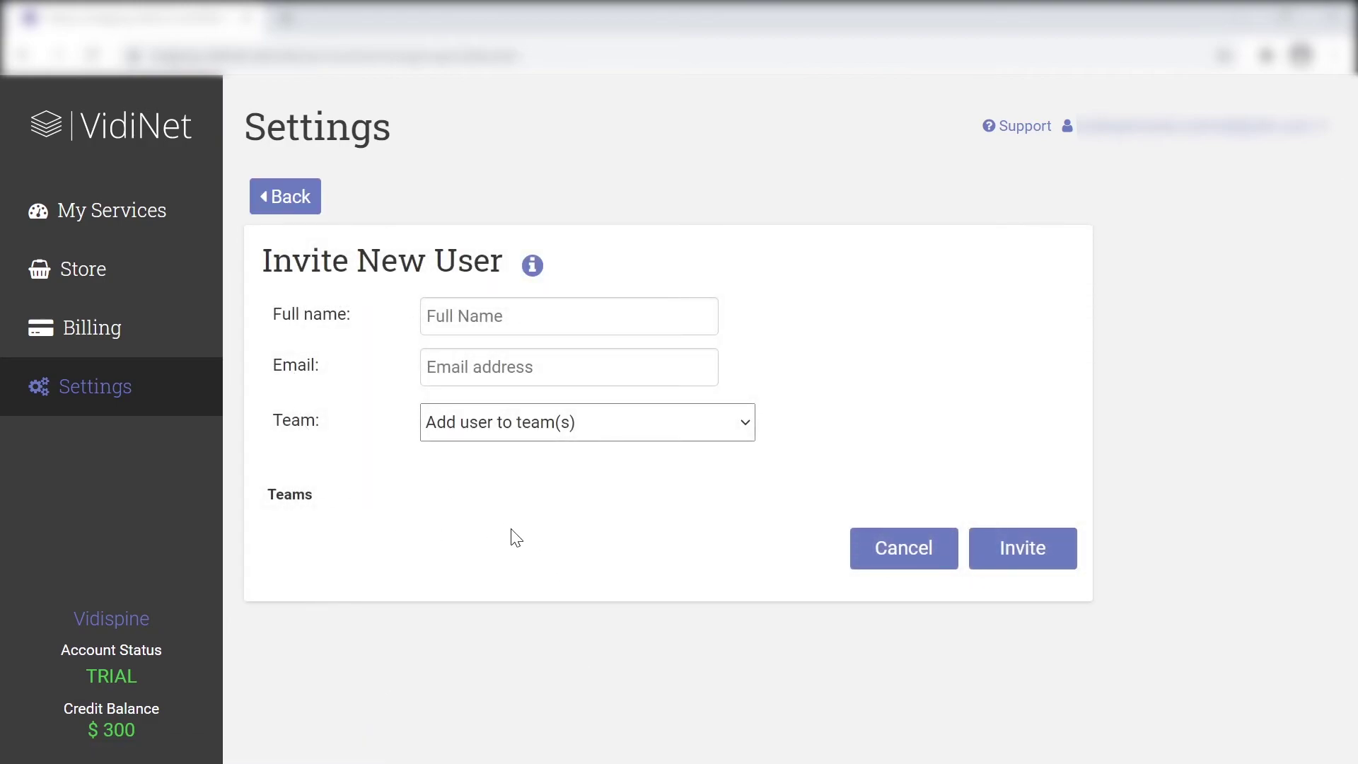
pyautogui.click(621, 417)
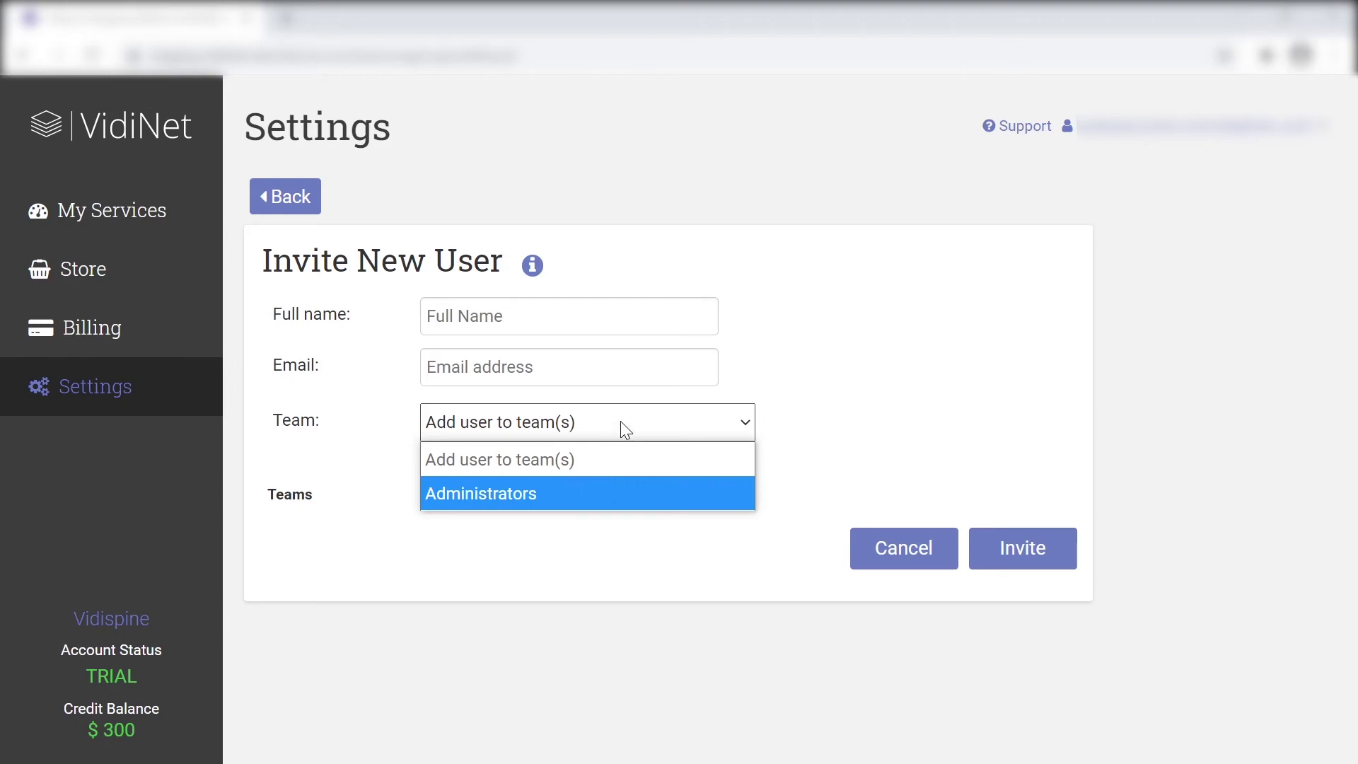
pyautogui.click(621, 422)
pyautogui.click(918, 559)
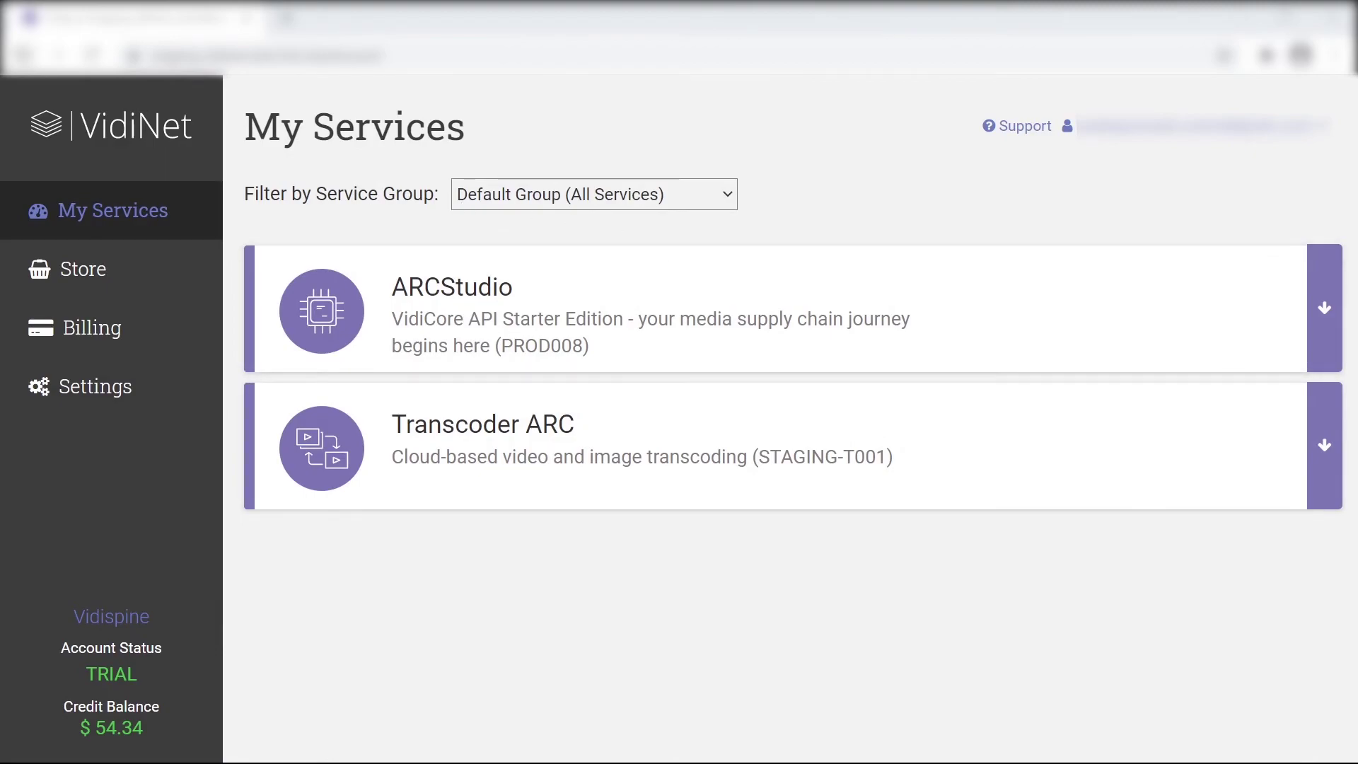
# Keep the Default Group service filter and expand the ARCStudio service card
pyautogui.moveTo(630, 312)
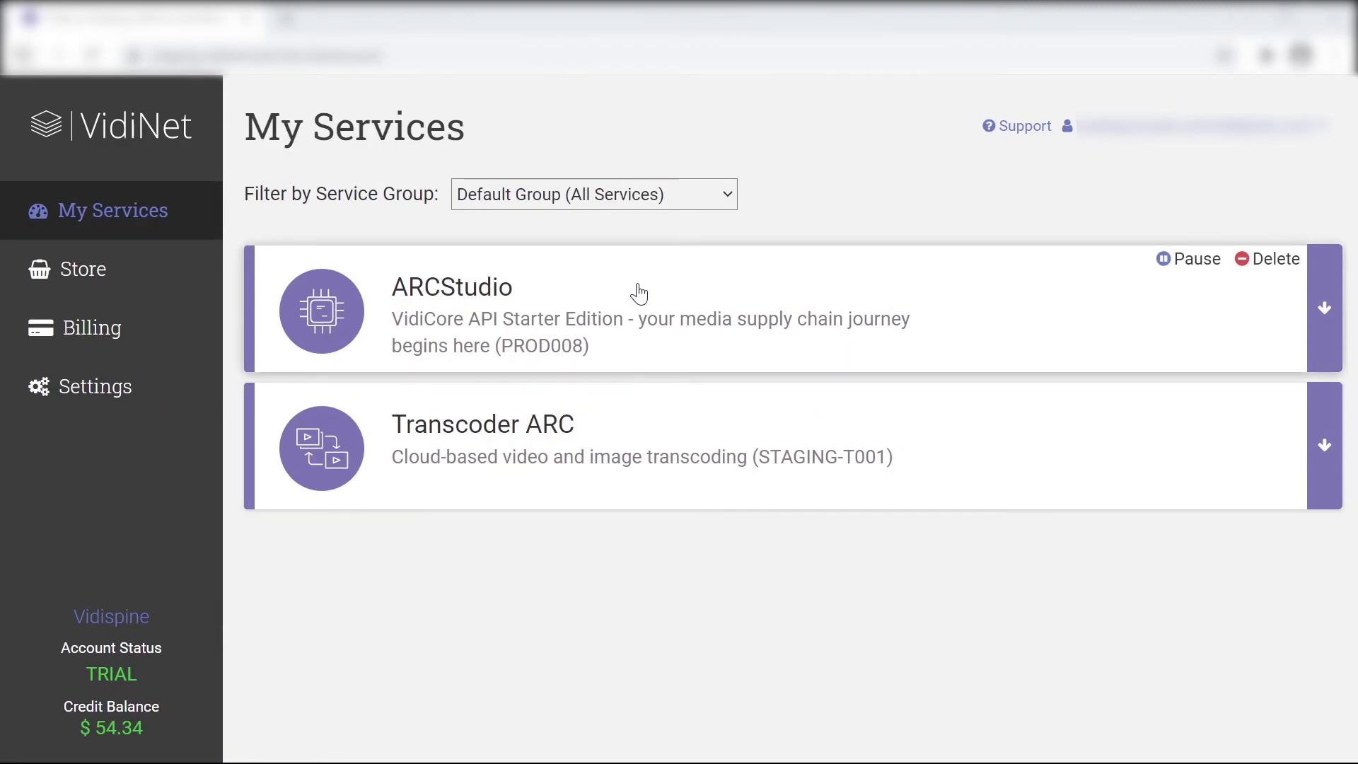
pyautogui.click(683, 188)
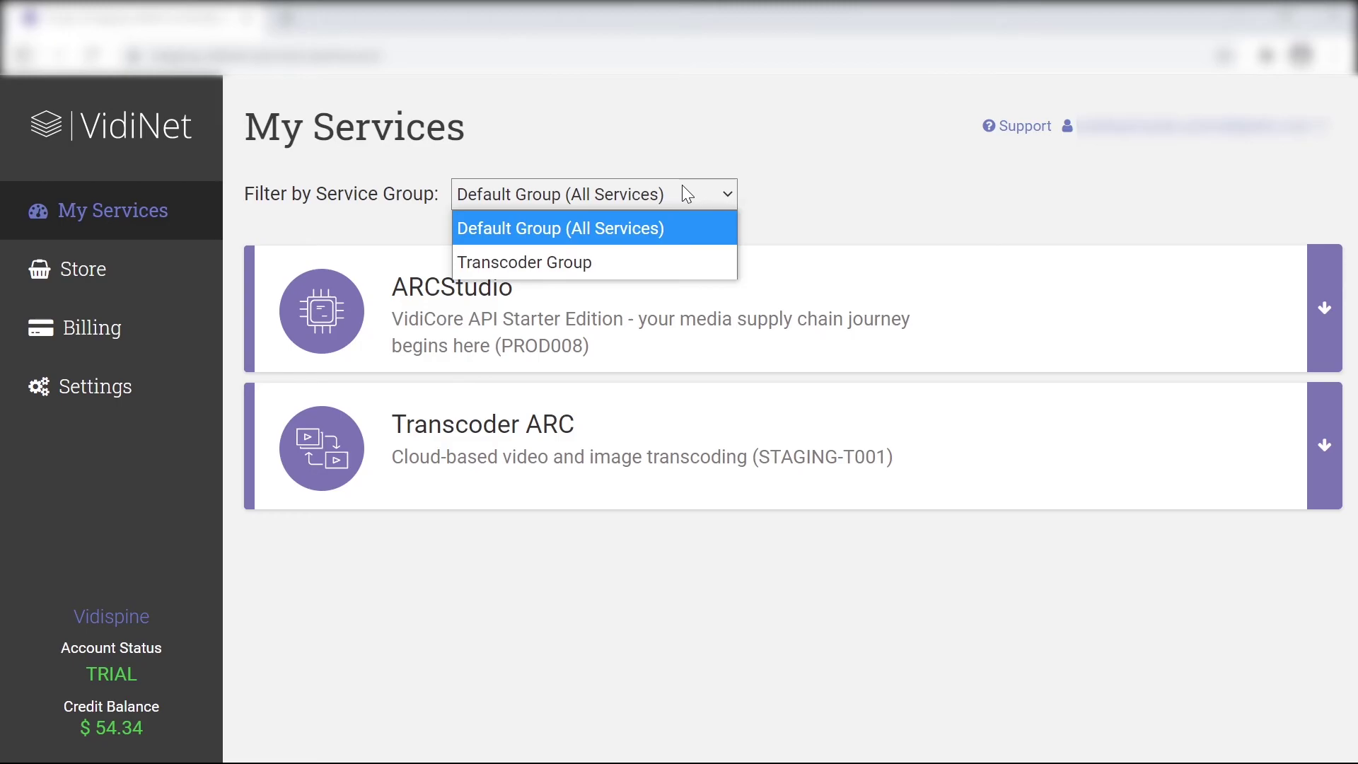
pyautogui.click(684, 188)
pyautogui.moveTo(613, 315)
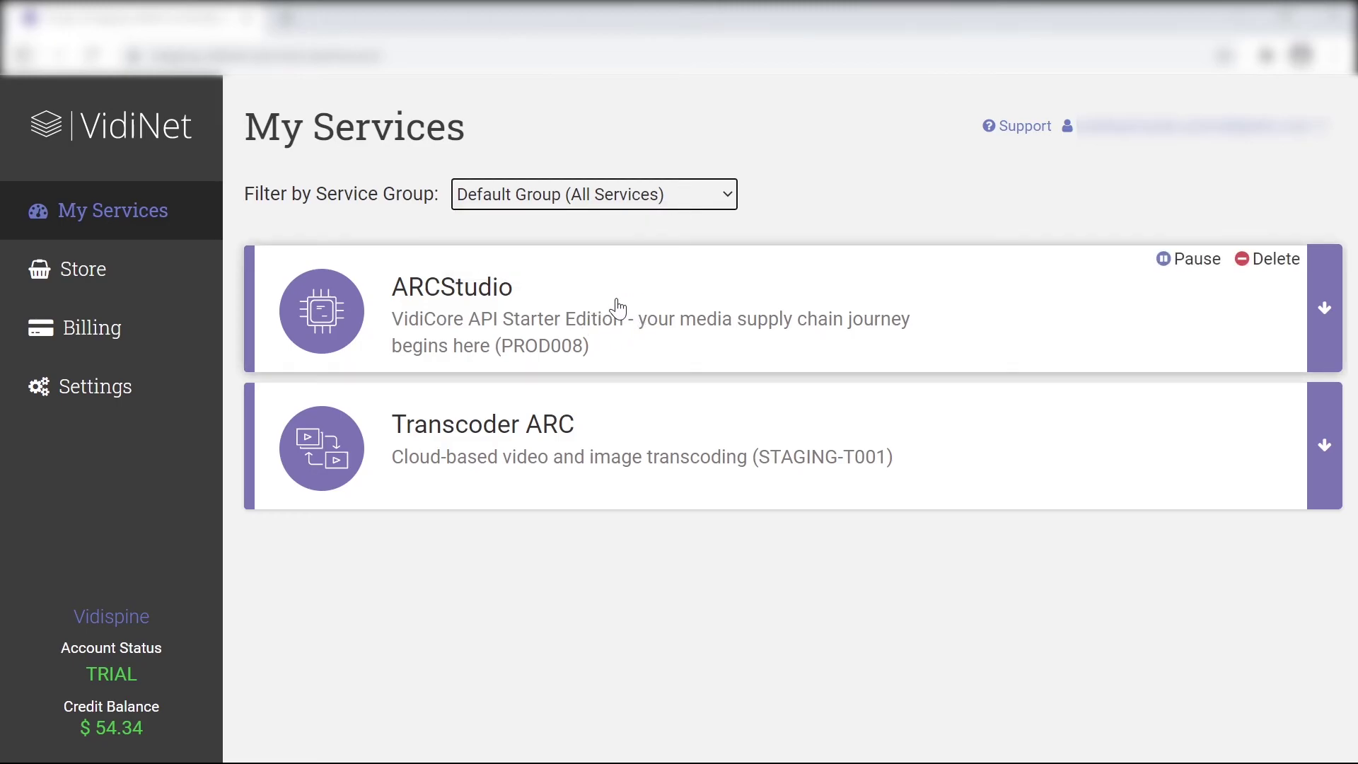
pyautogui.click(698, 328)
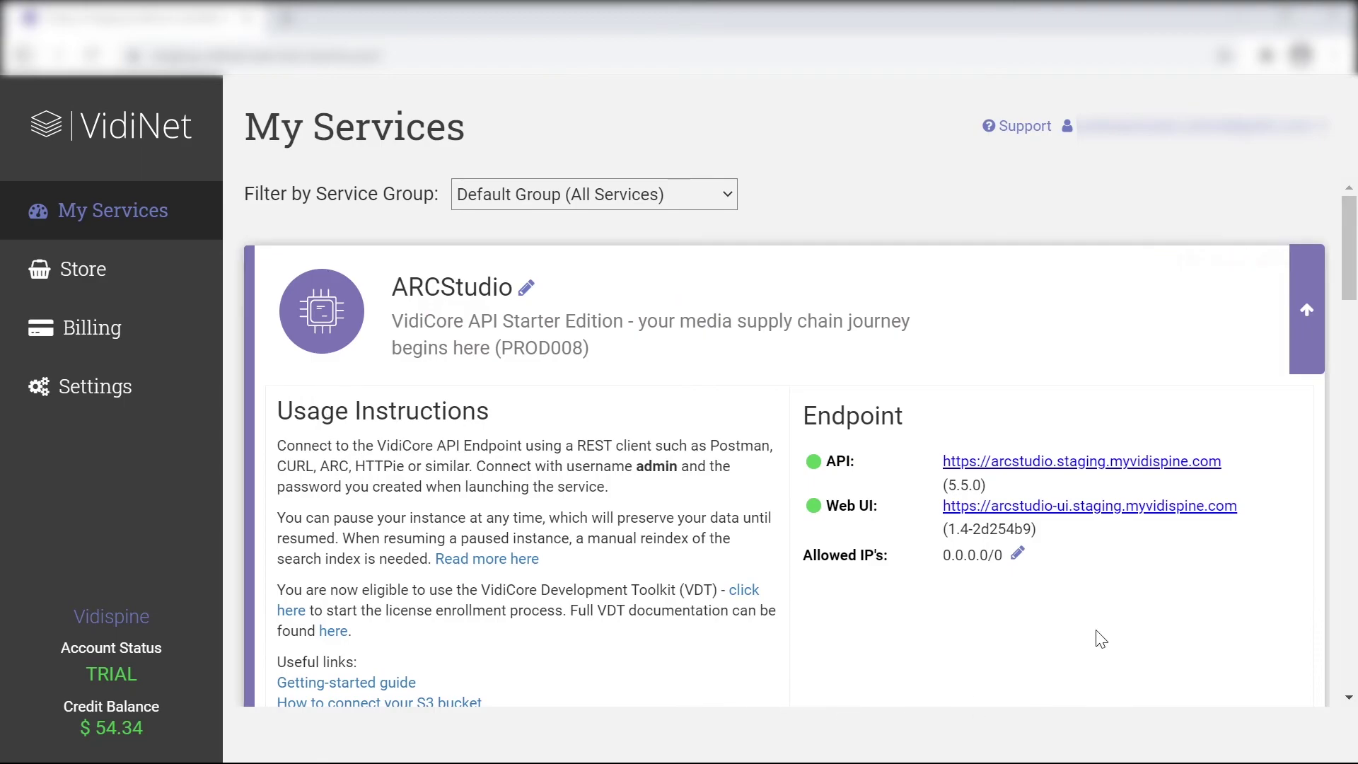
# Scroll through ARCStudio's details: $49 spent today, $245 this month, 3 jobs finished
pyautogui.scroll(-3, 978, 516)
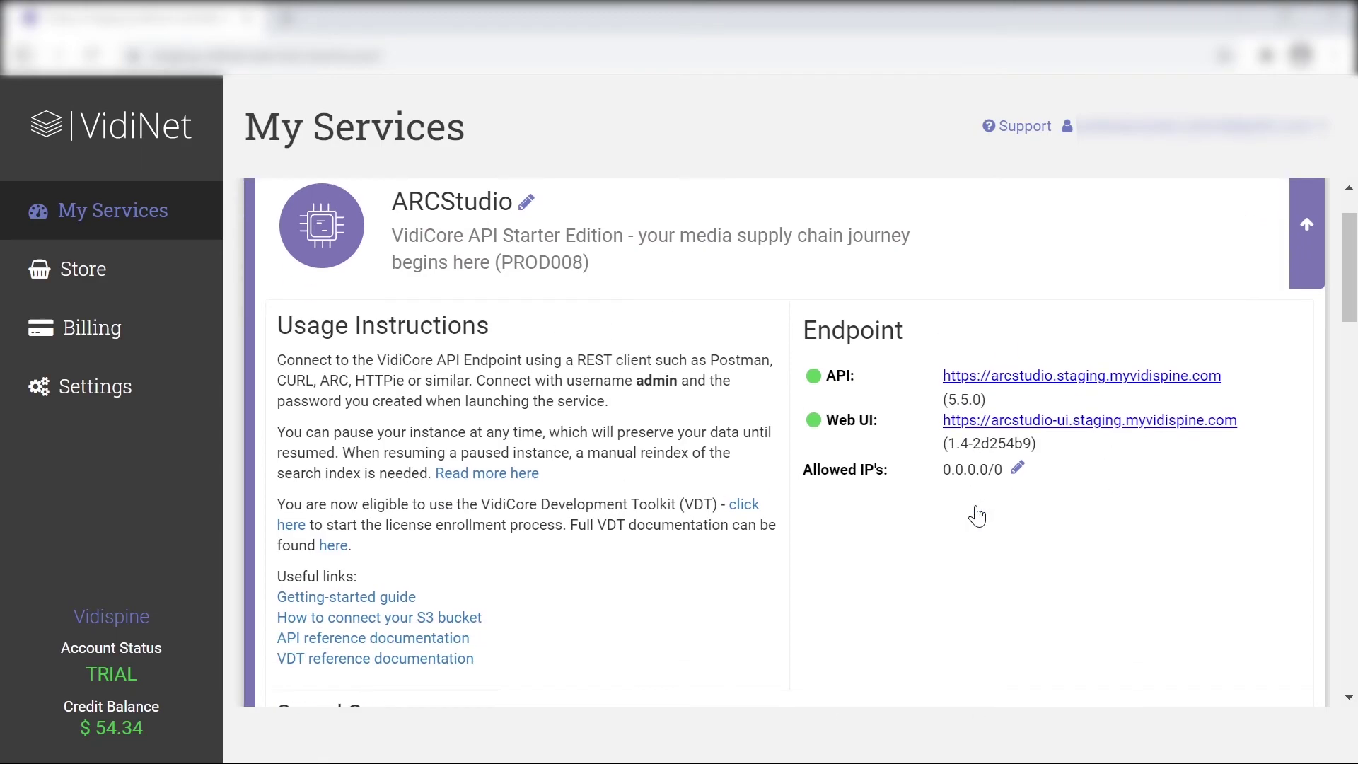
pyautogui.scroll(-3, 978, 516)
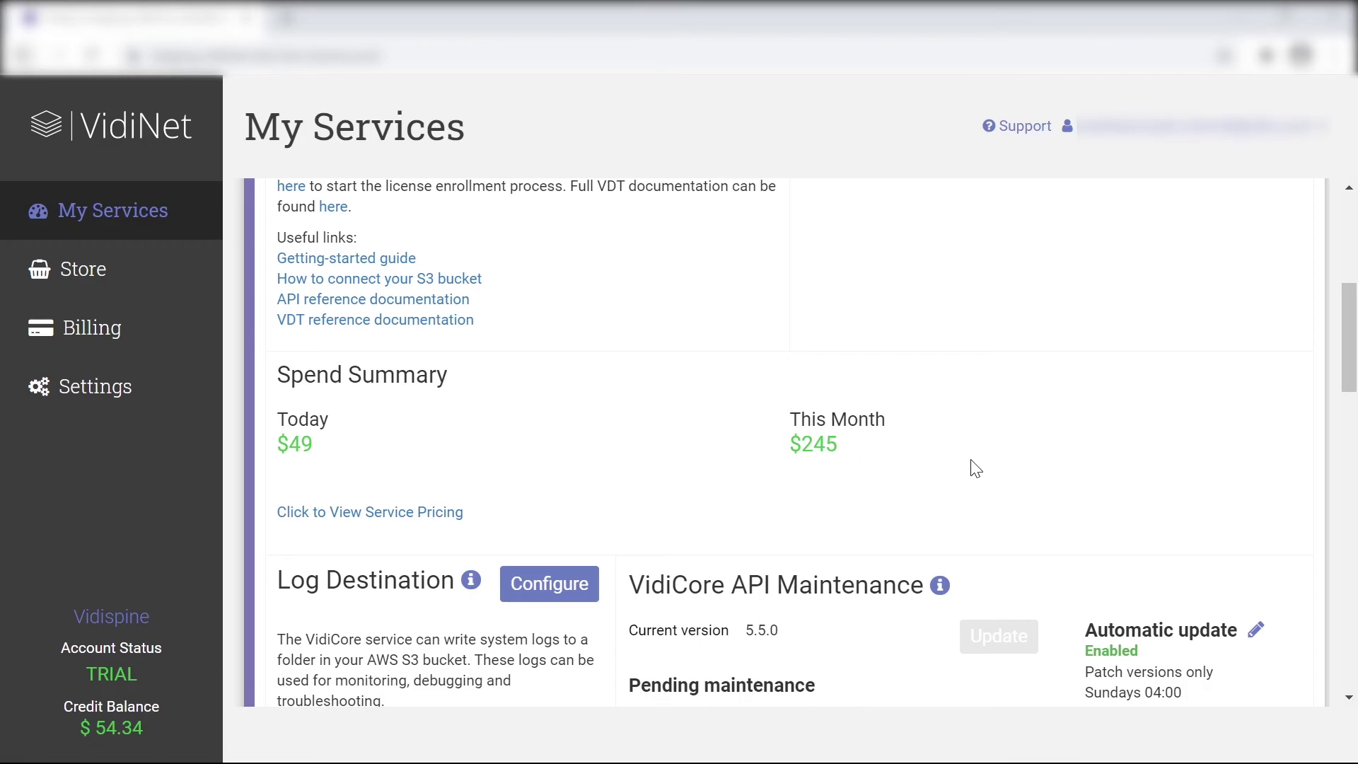
pyautogui.scroll(-5, 559, 580)
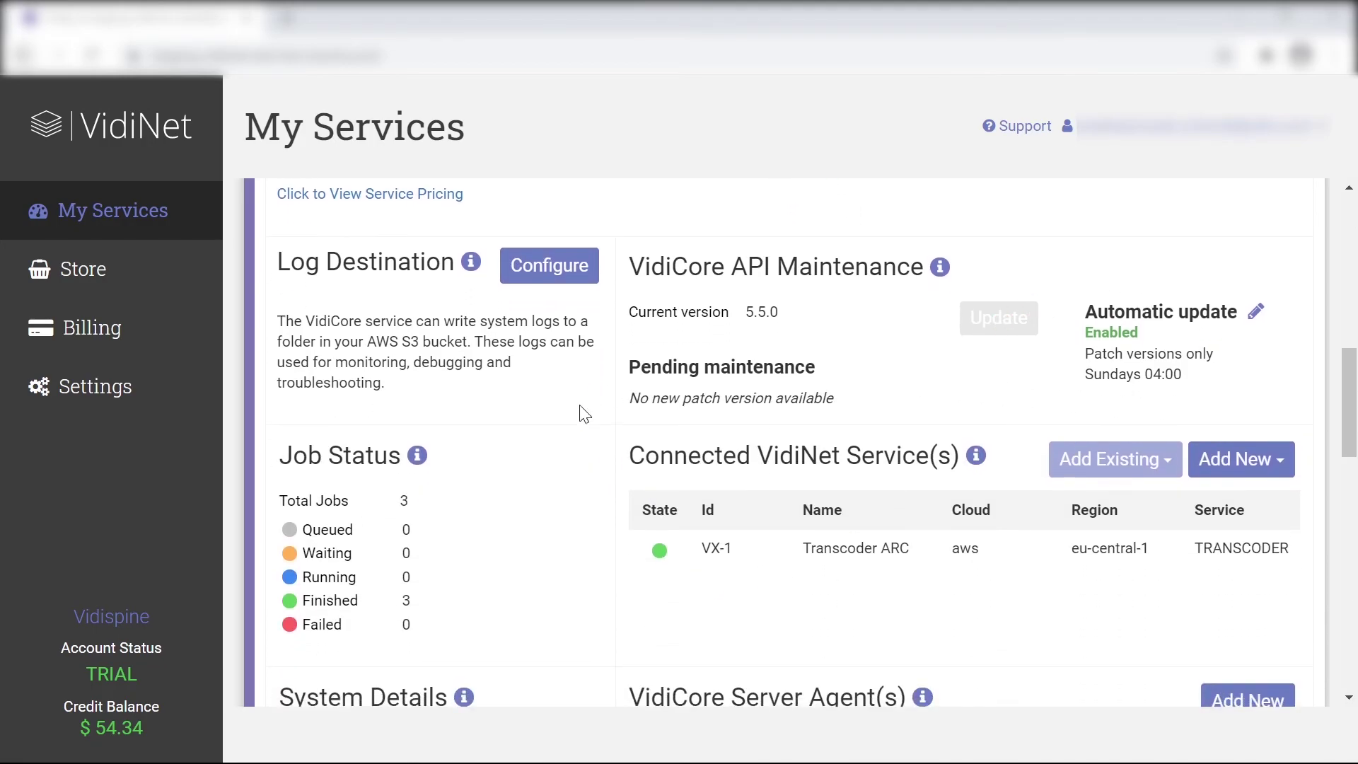
pyautogui.scroll(-1, 546, 478)
pyautogui.scroll(-3, 550, 488)
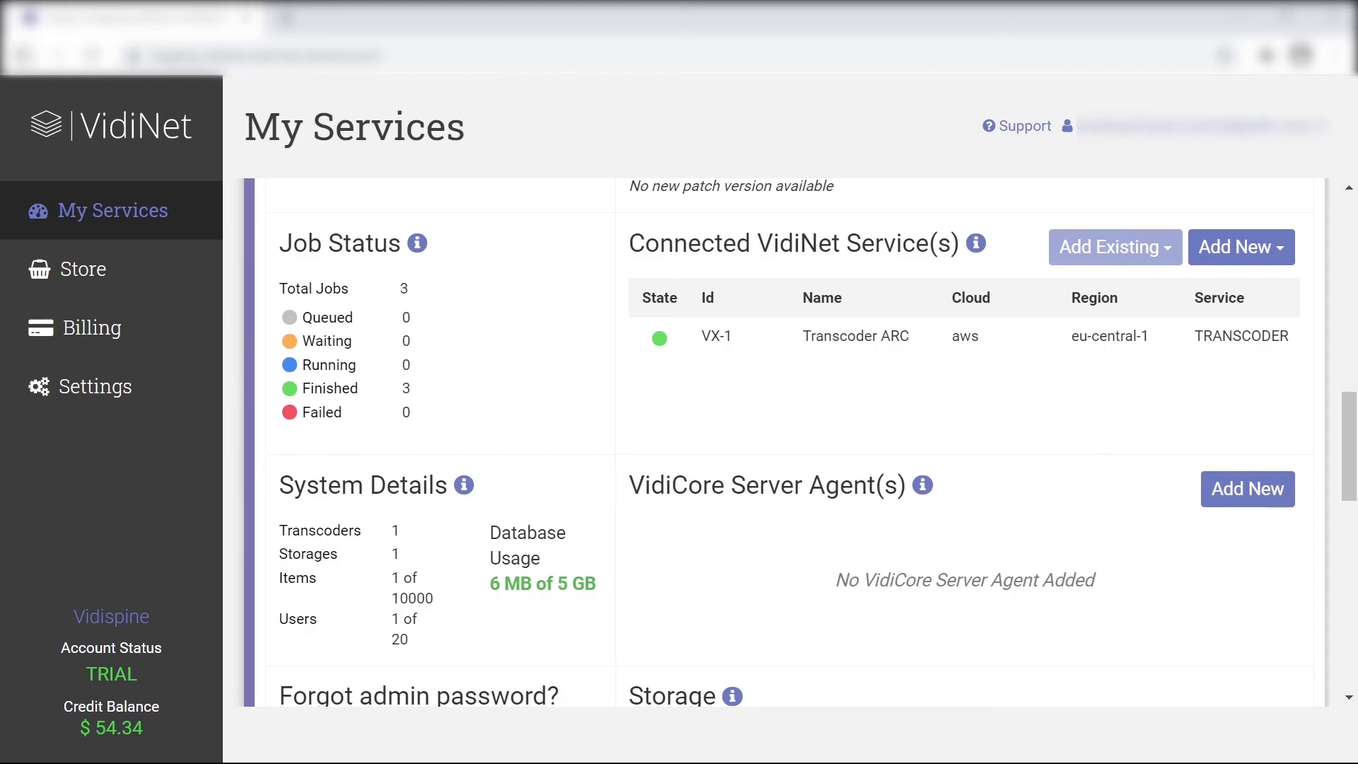
pyautogui.scroll(-1, 552, 496)
pyautogui.scroll(-2, 920, 637)
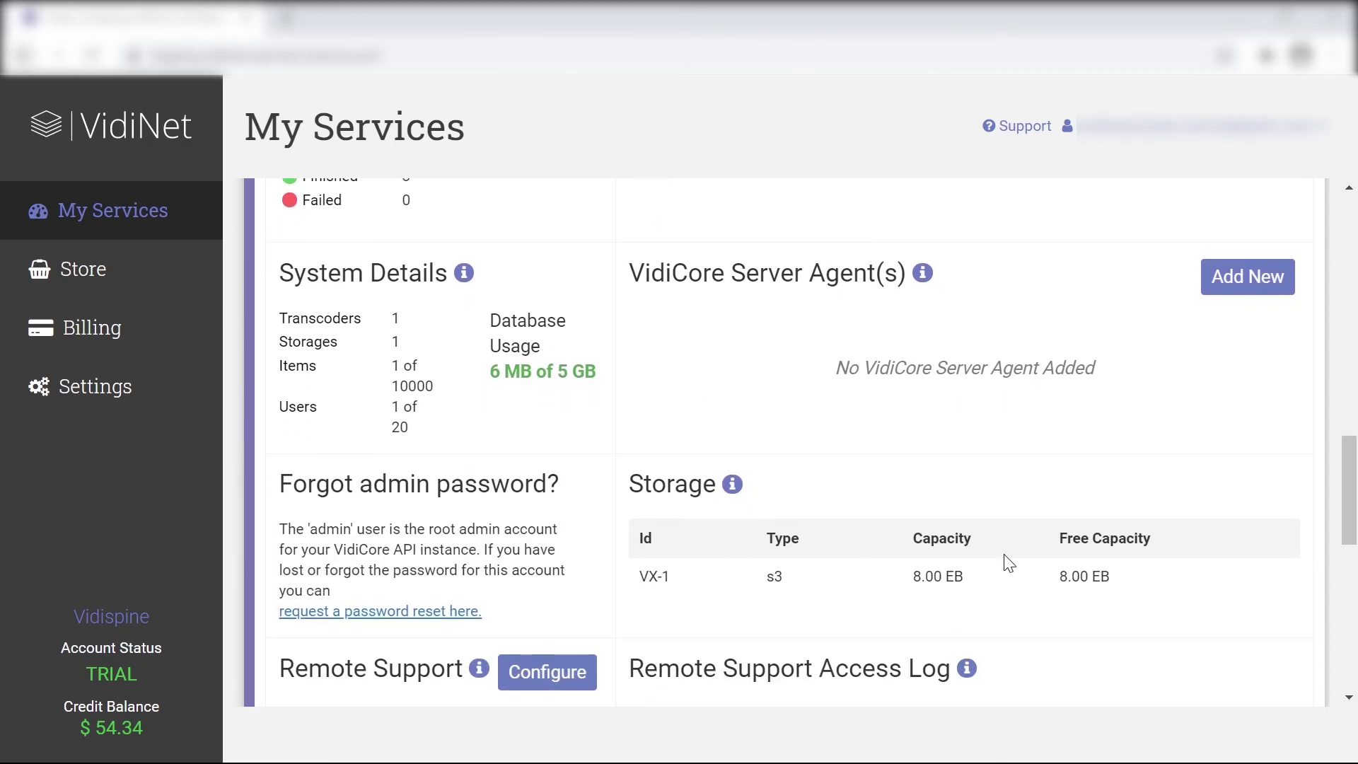
pyautogui.scroll(-2, 540, 446)
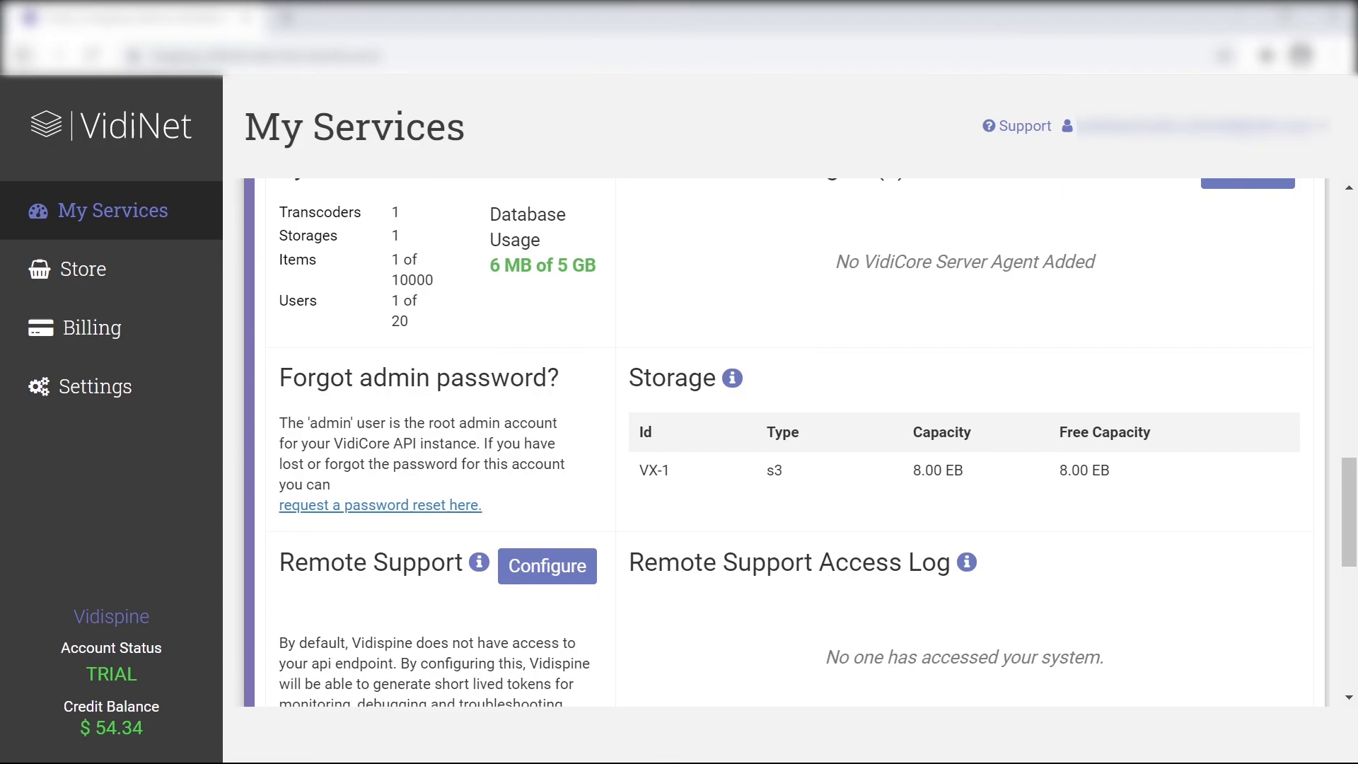
pyautogui.scroll(7, 1119, 555)
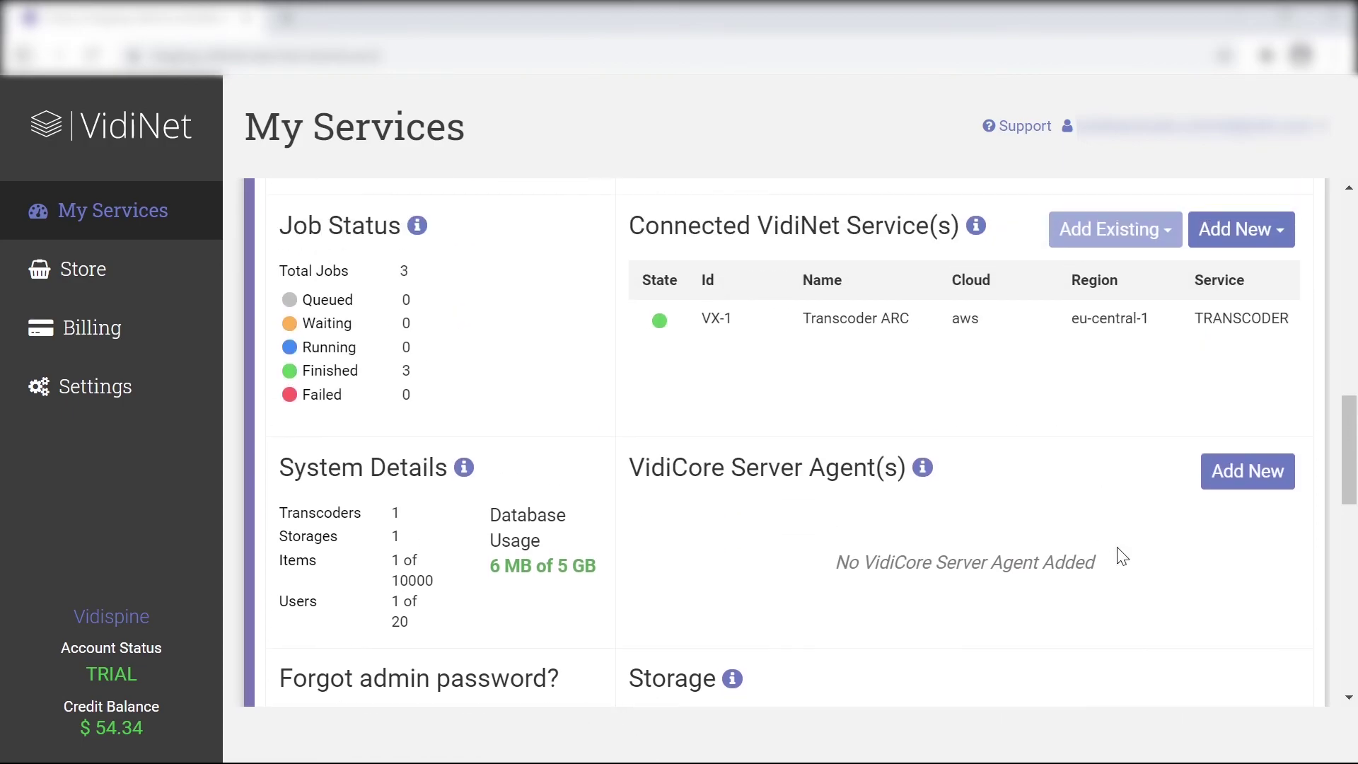
pyautogui.scroll(4, 1121, 552)
pyautogui.scroll(7, 1117, 546)
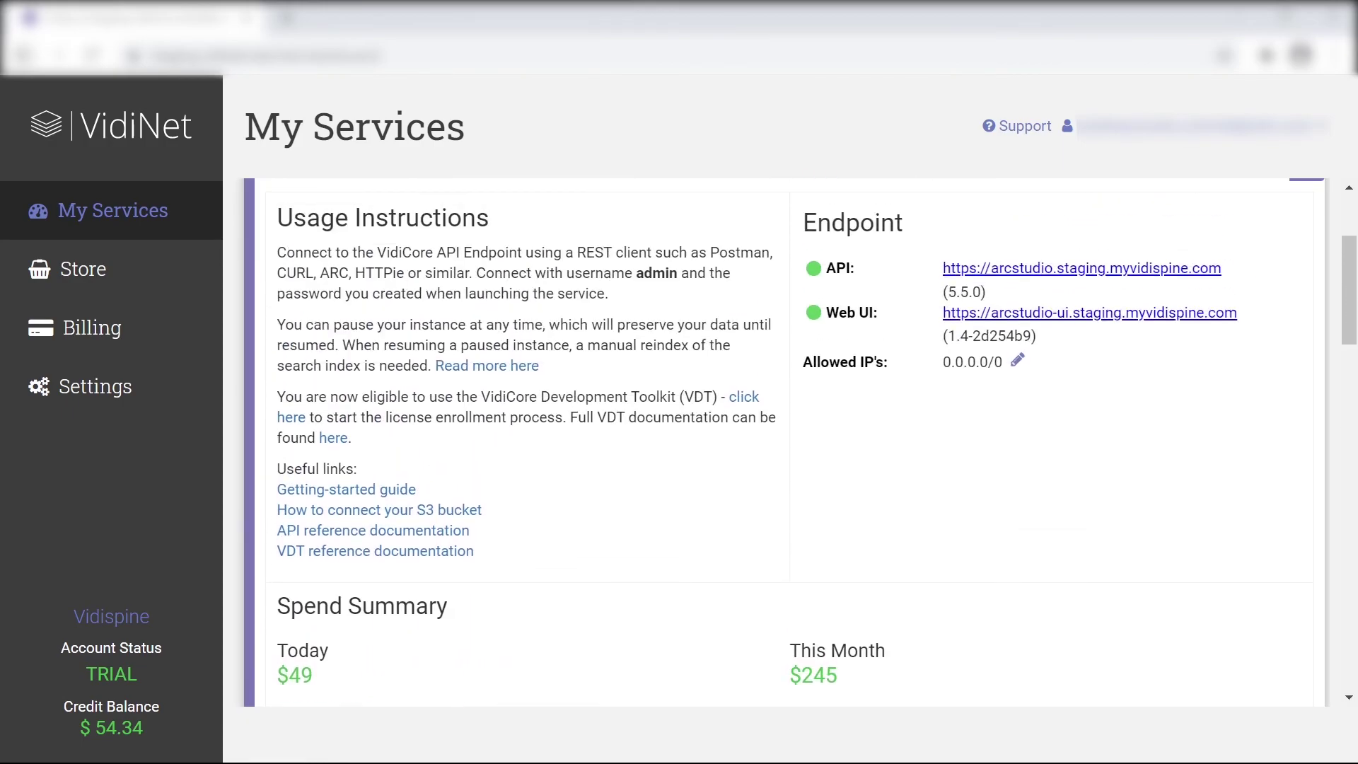